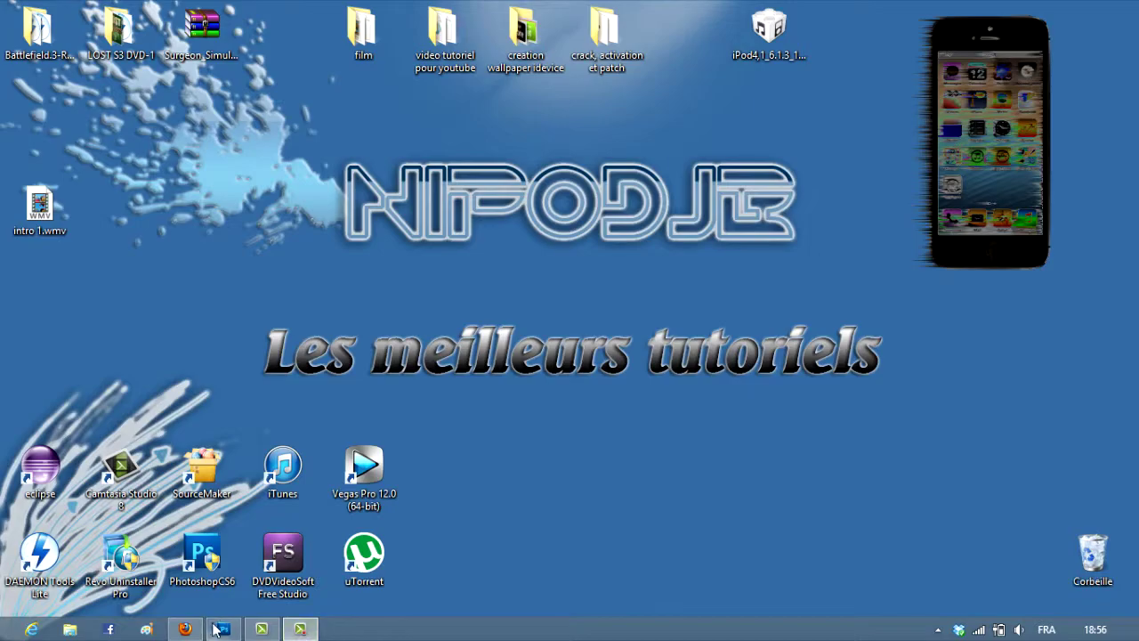
Step: Switch to Photoshop and create a new 2500 × 1250 pixel RGB document at 300 pixels/inch with a transparent background
click(221, 629)
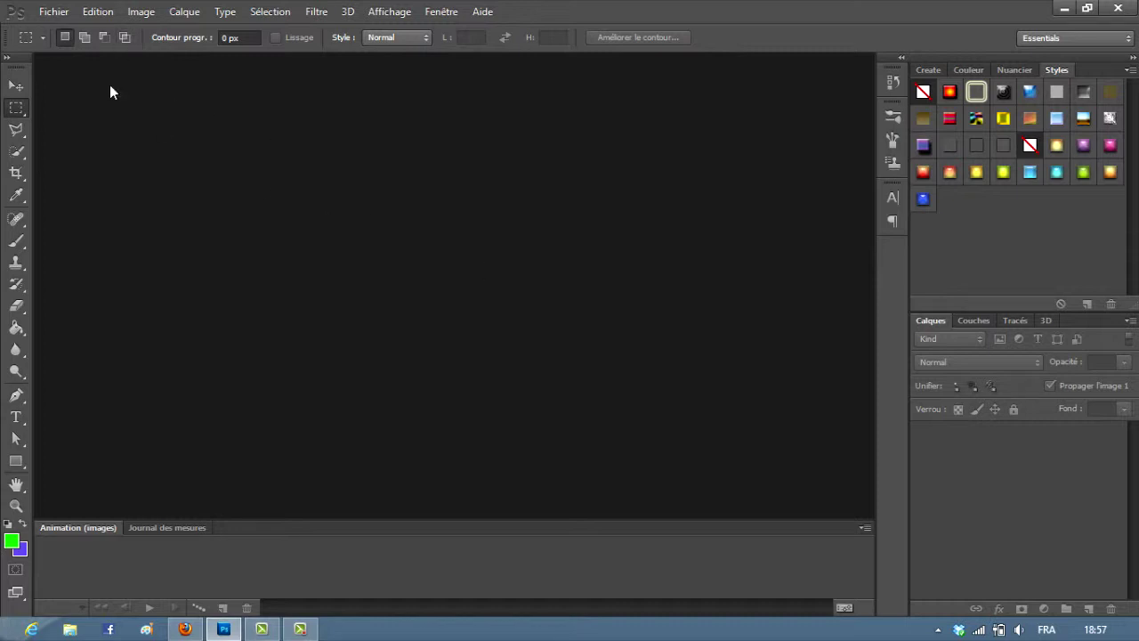
click(54, 12)
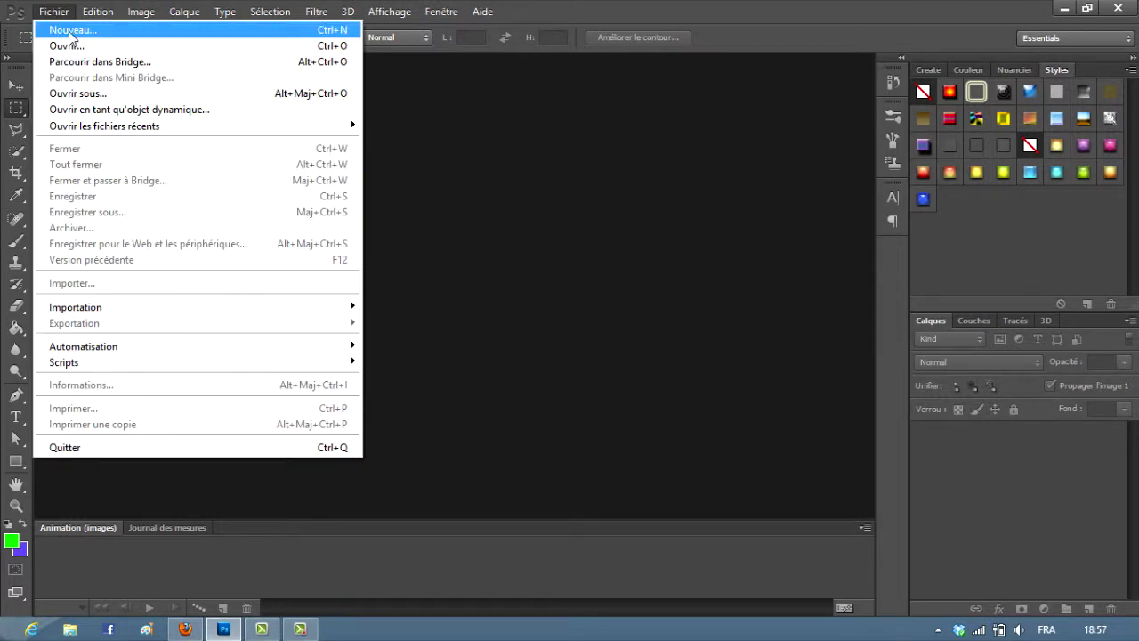
click(70, 33)
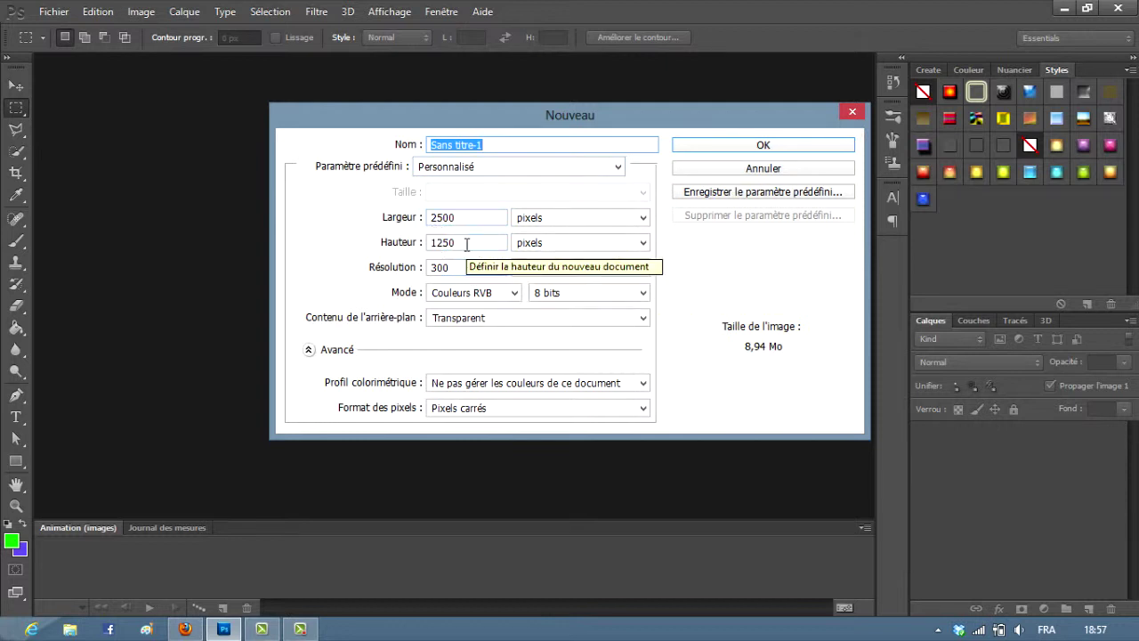
click(466, 240)
click(467, 215)
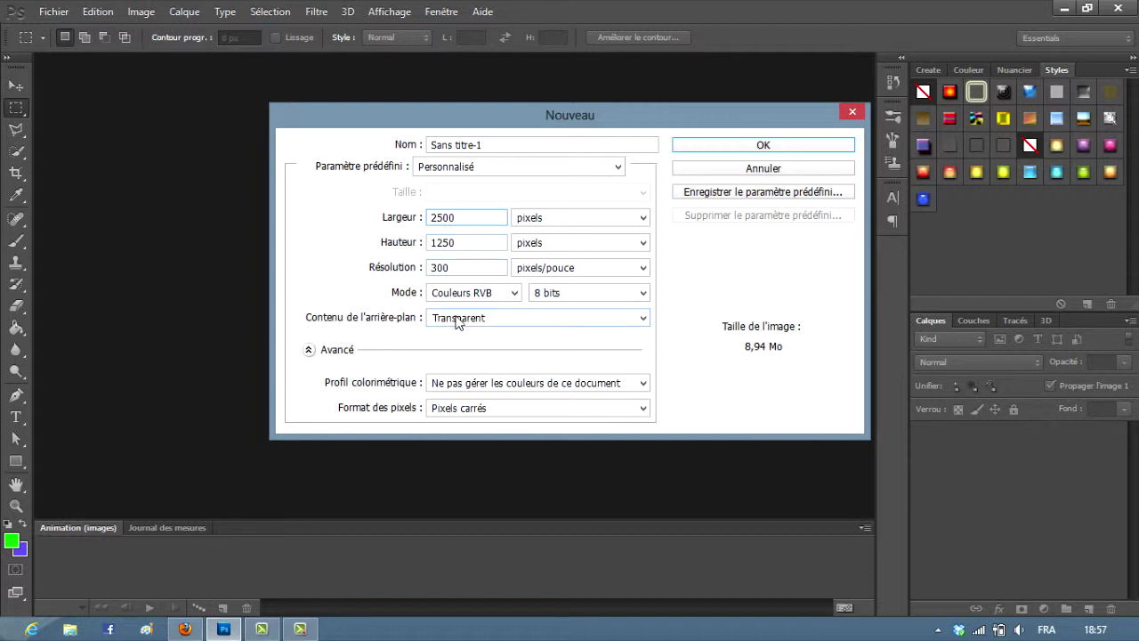
click(724, 152)
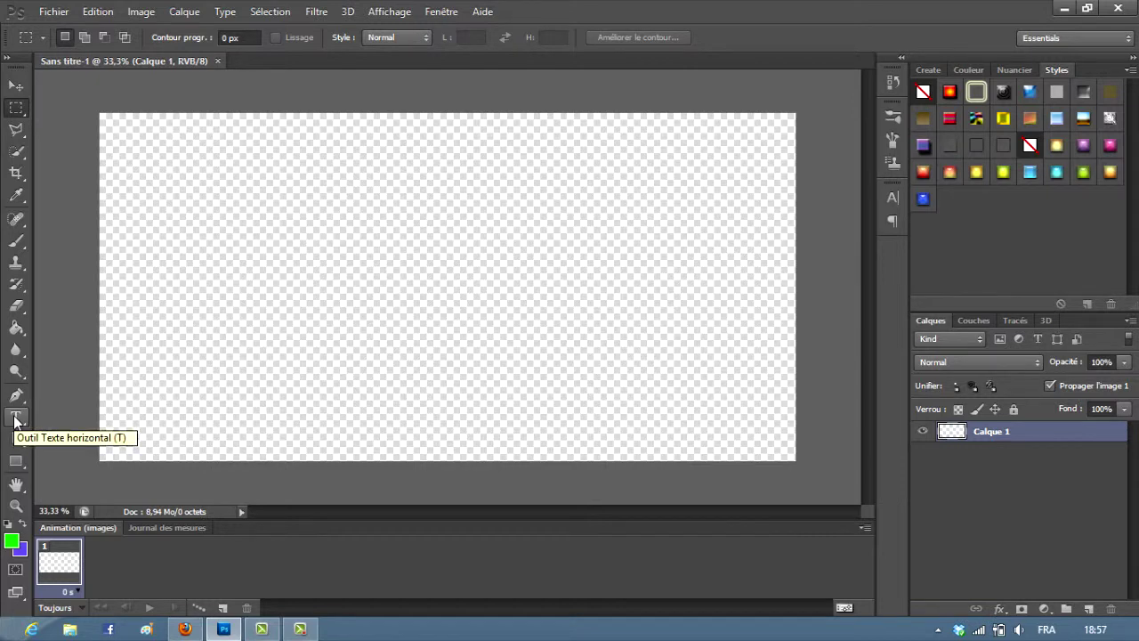
Step: Add the text NIPODJB in a text frame on the upper canvas, widening the frame so the word fits on one line
click(15, 417)
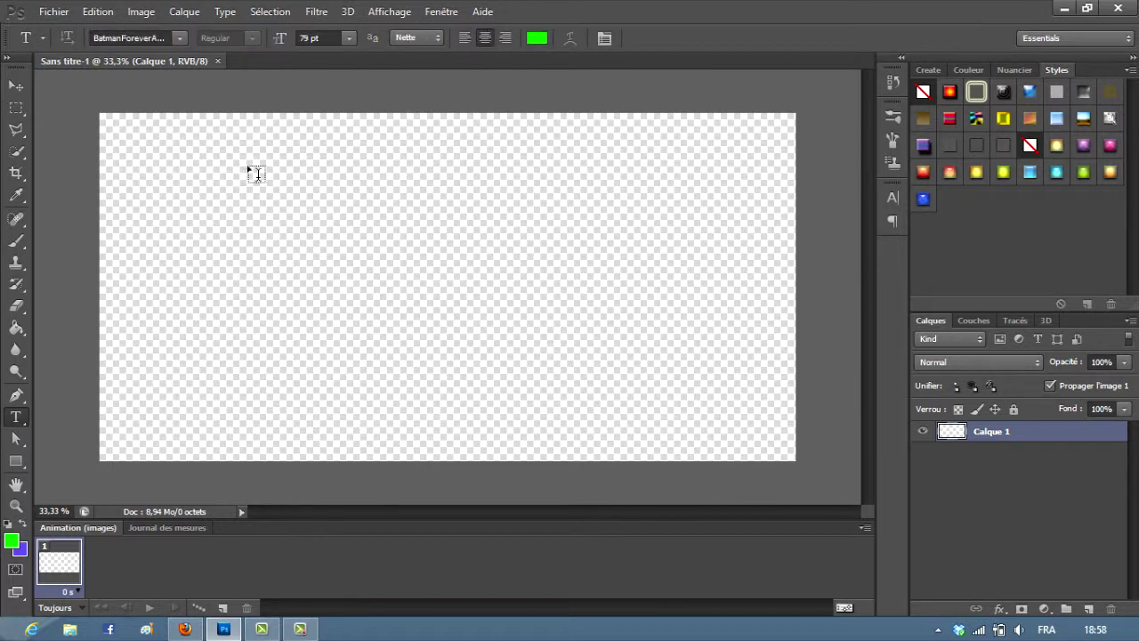
drag(249, 168, 680, 289)
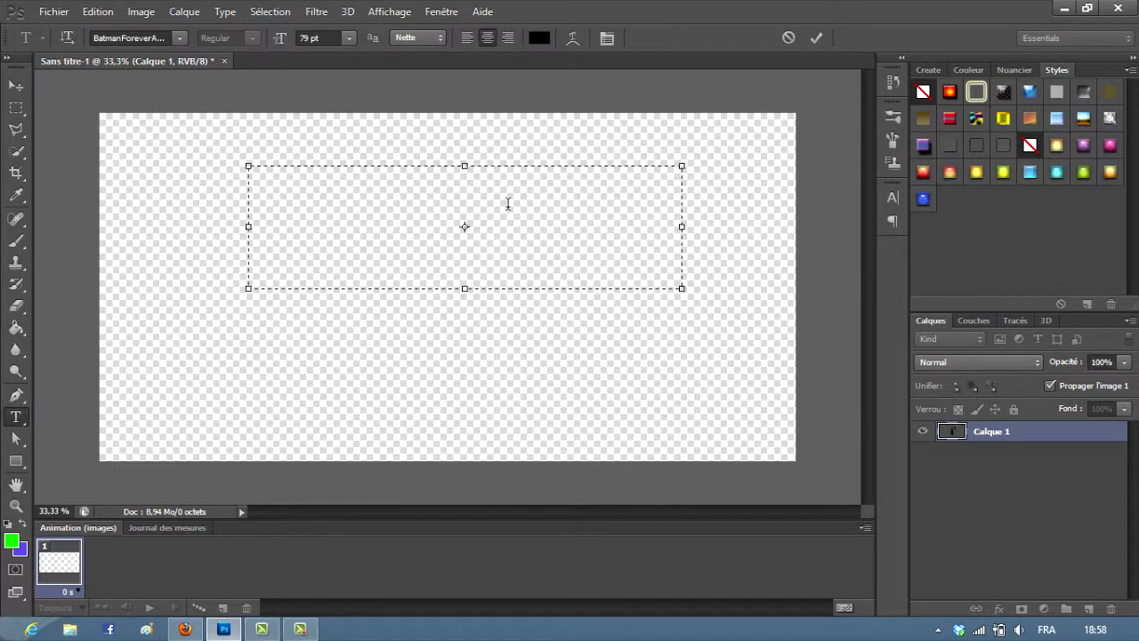
key(Caps_Lock)
text(NIPODJ)
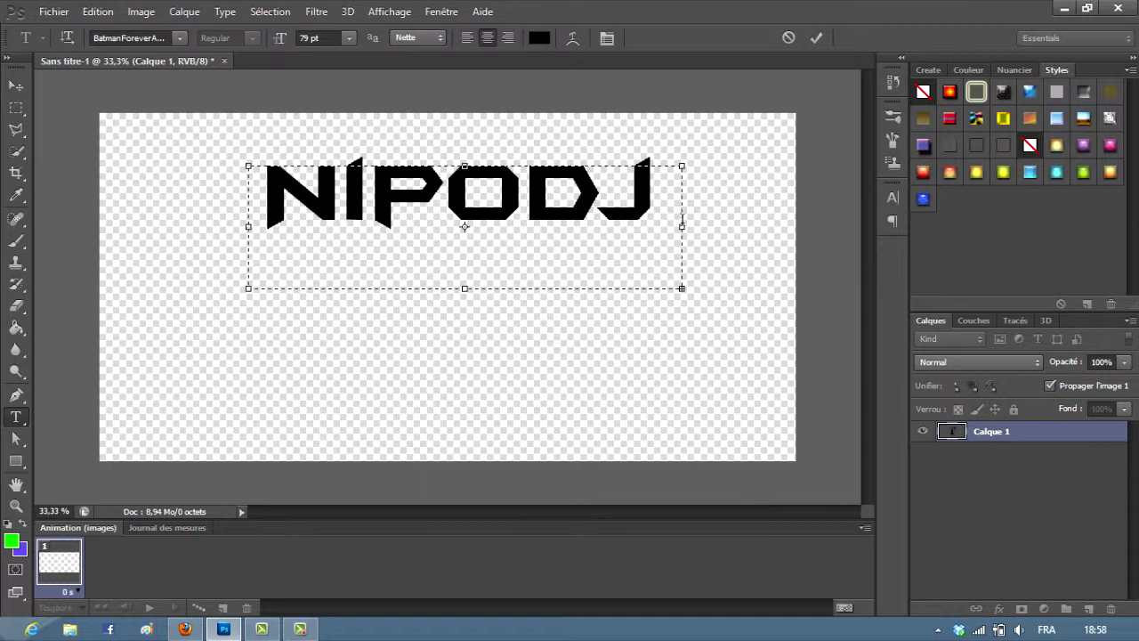
drag(681, 228, 790, 222)
text(B)
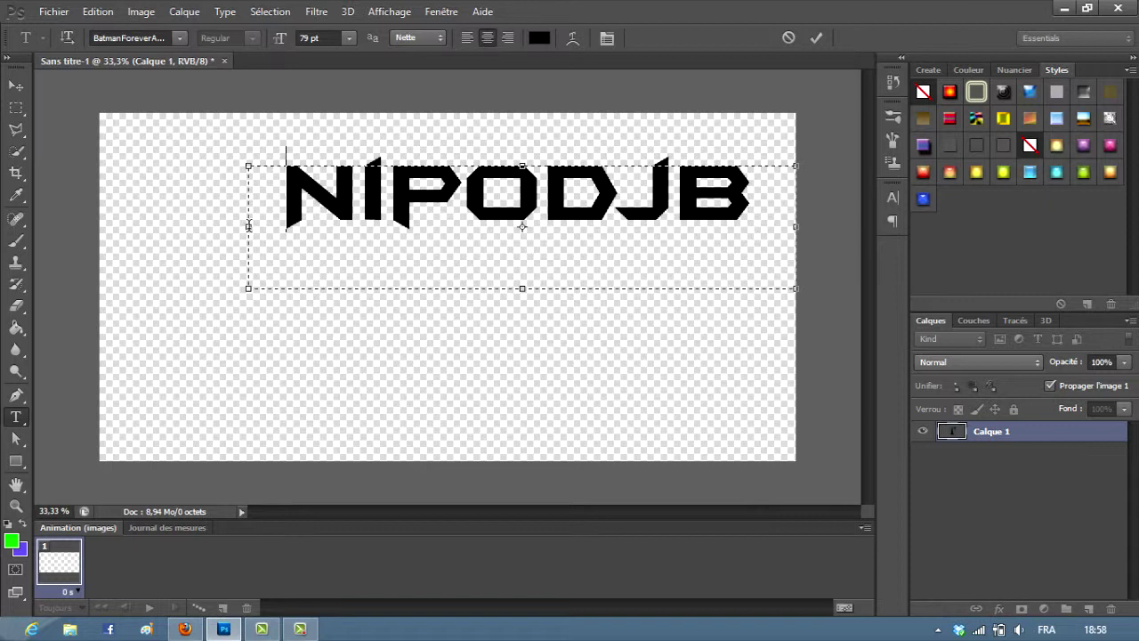
Step: Extend the text frame to the full canvas width and shift it lower on the canvas
drag(248, 225, 84, 230)
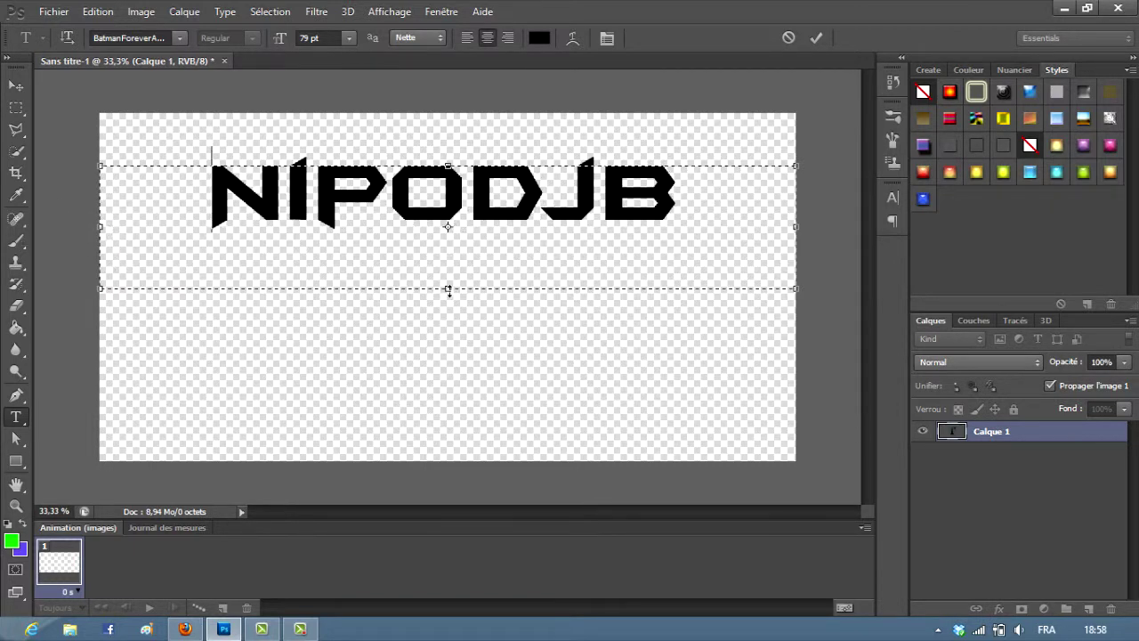
drag(448, 289, 448, 333)
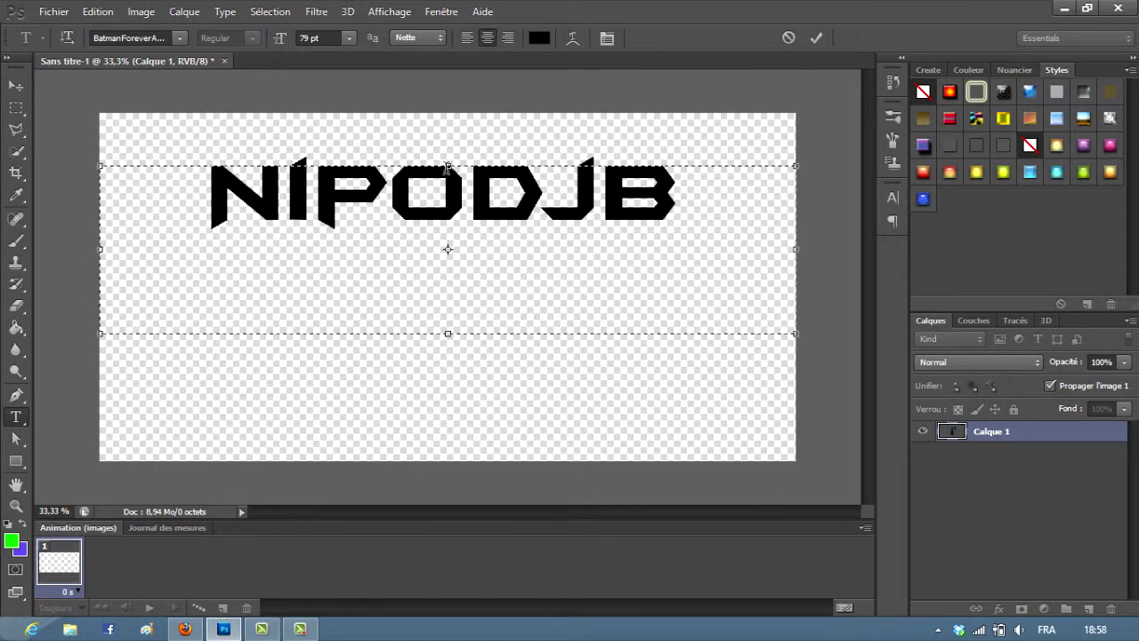
drag(448, 167, 448, 222)
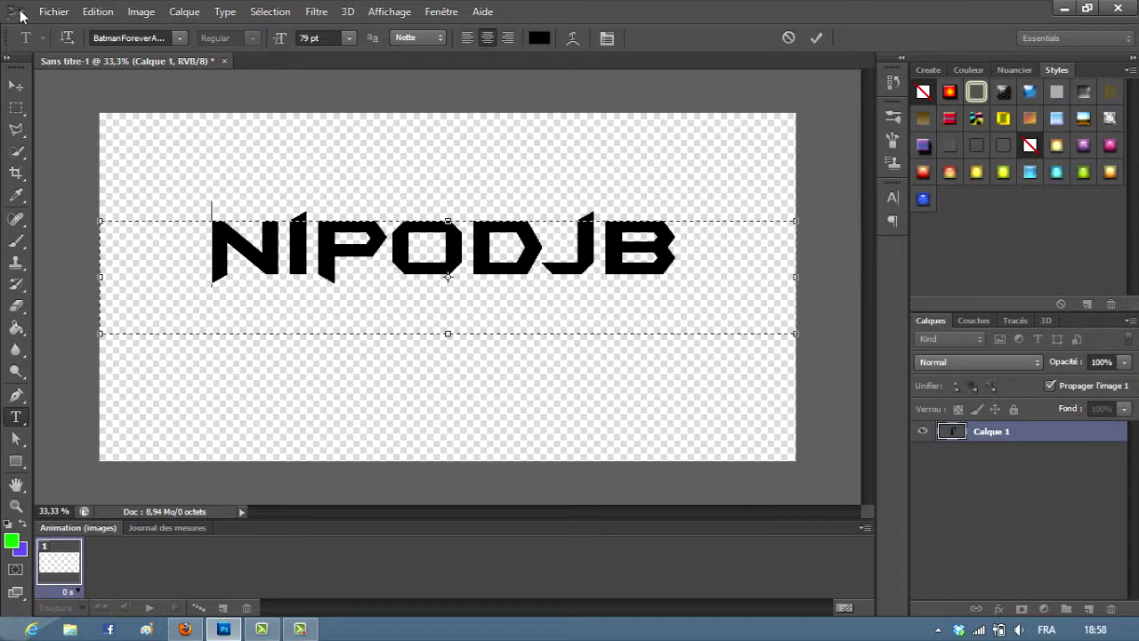
Step: Set the NIPODJB text size to 81 pt and move the text slightly down toward the middle of the canvas
click(180, 38)
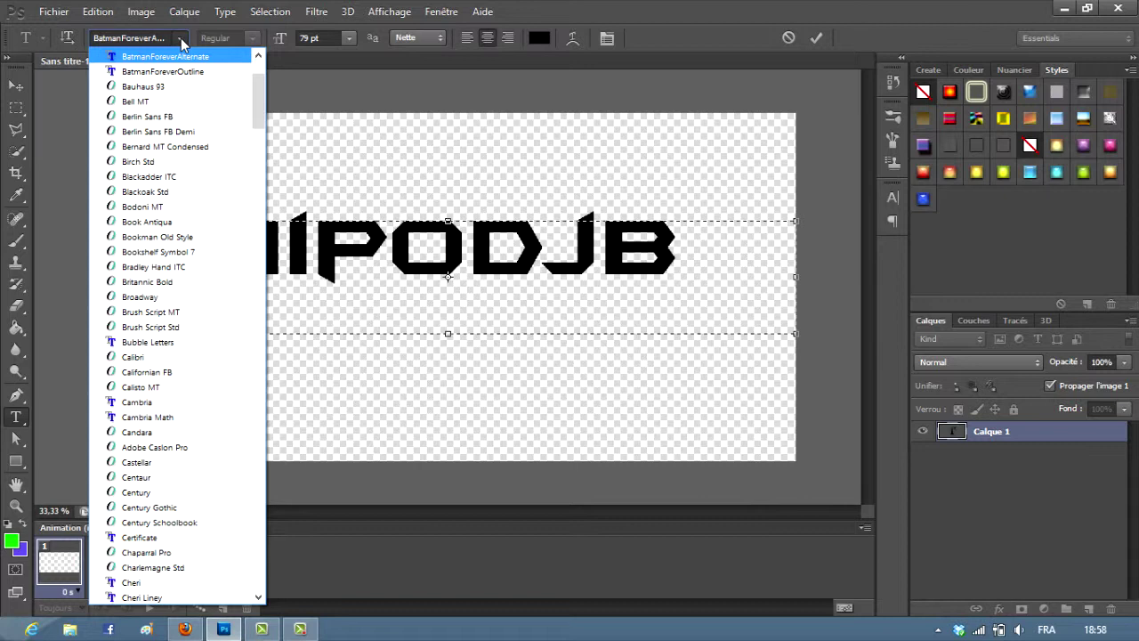
click(180, 38)
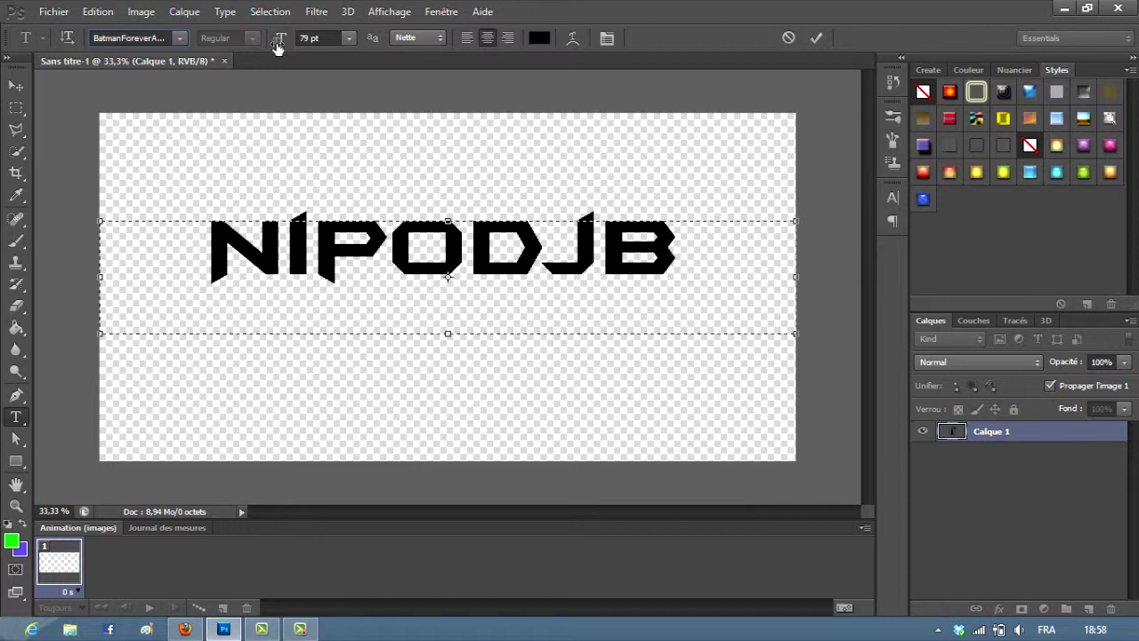
drag(757, 287, 202, 247)
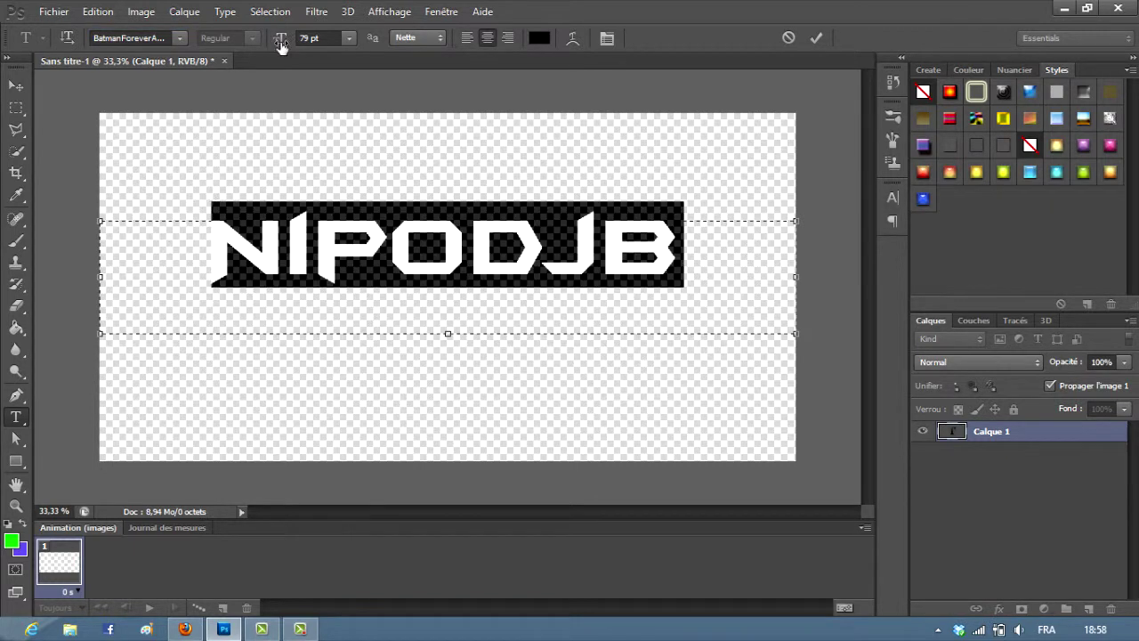
mouse_move(281, 44)
mouse_down()
mouse_move(307, 40)
mouse_move(282, 42)
mouse_up()
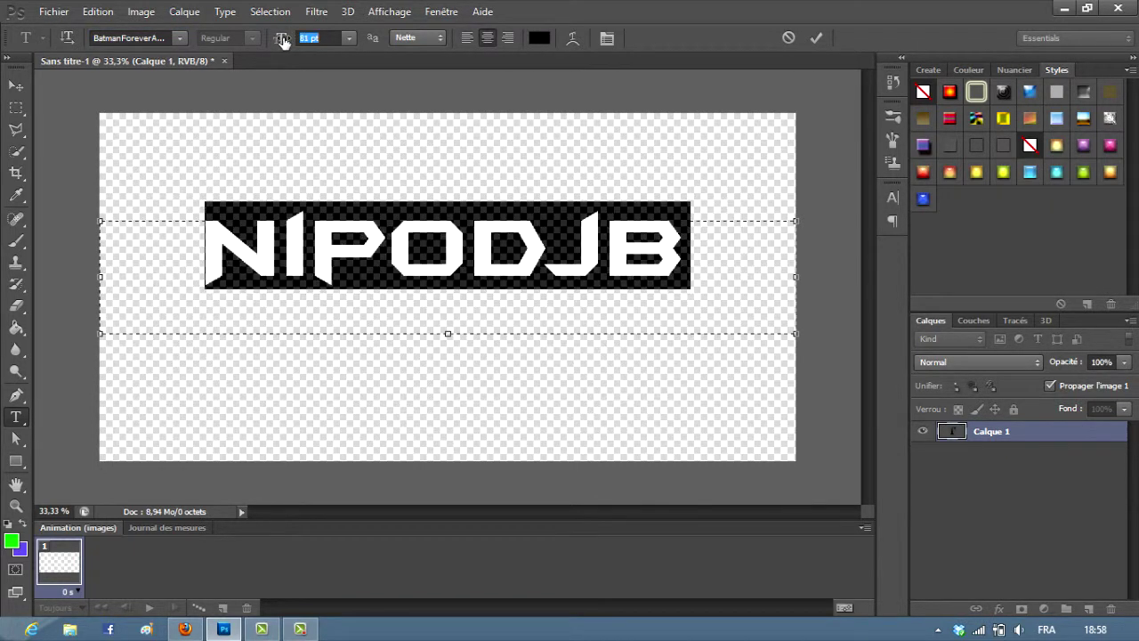
click(475, 308)
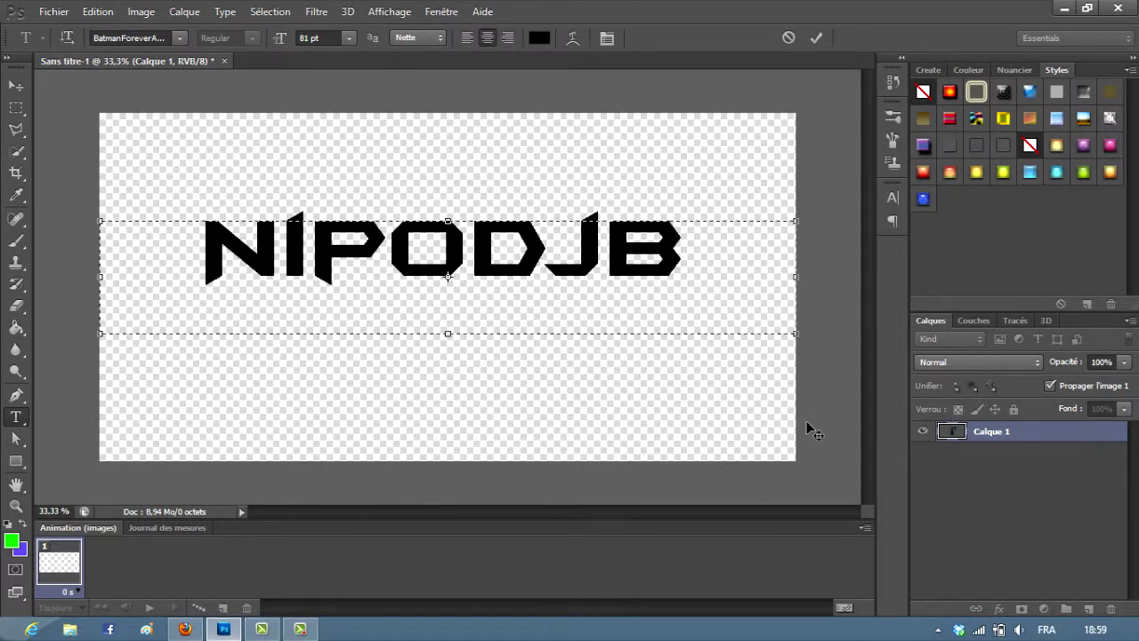
click(20, 92)
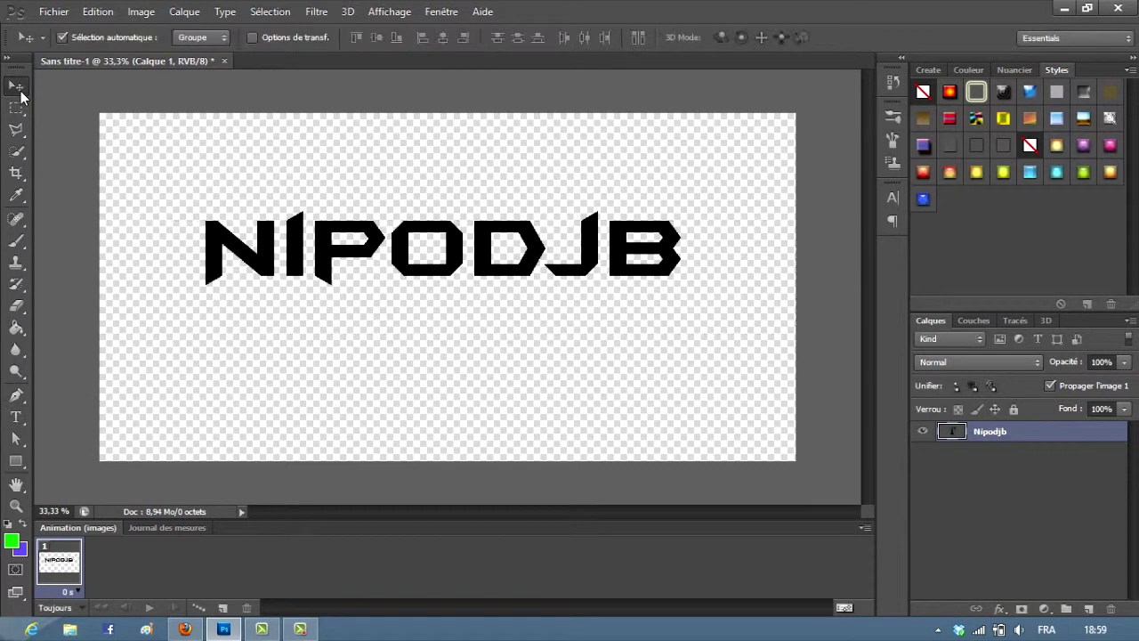
drag(365, 229, 372, 267)
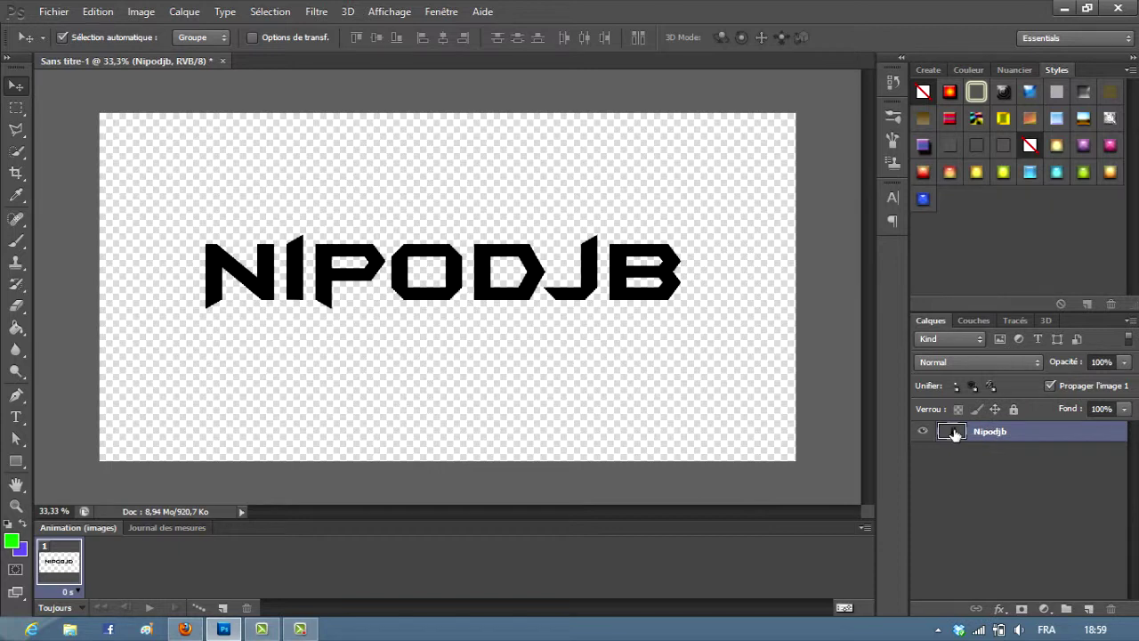
Step: Add a drop shadow to the Nipodjb layer with 77% opacity, 19 px distance and 5% spread, and increase its size
double_click(1056, 434)
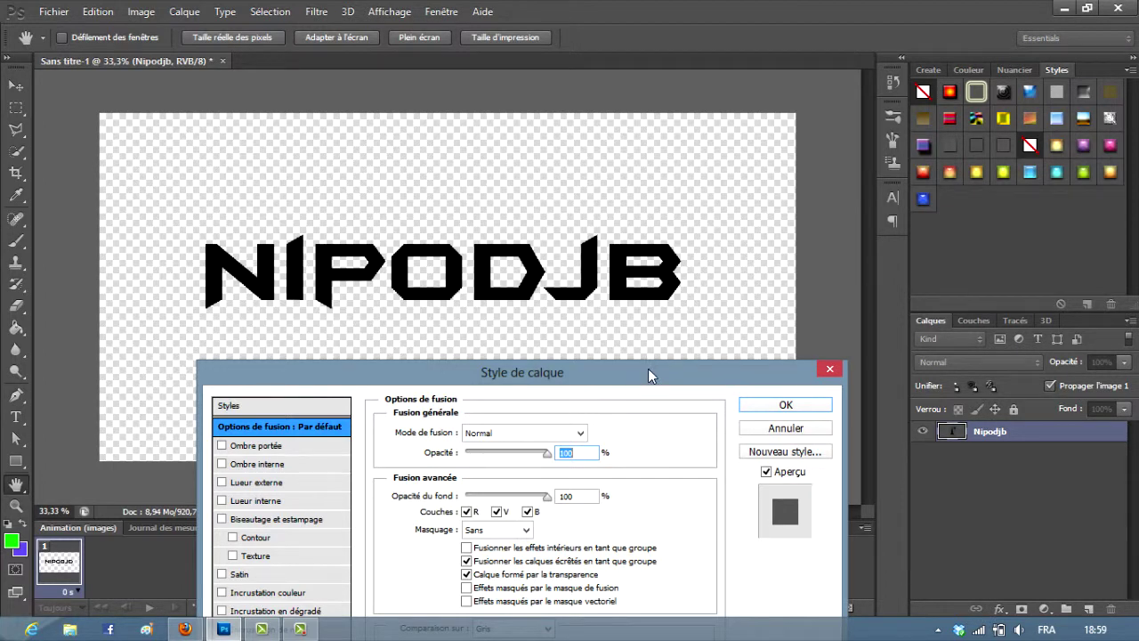
drag(647, 368, 651, 333)
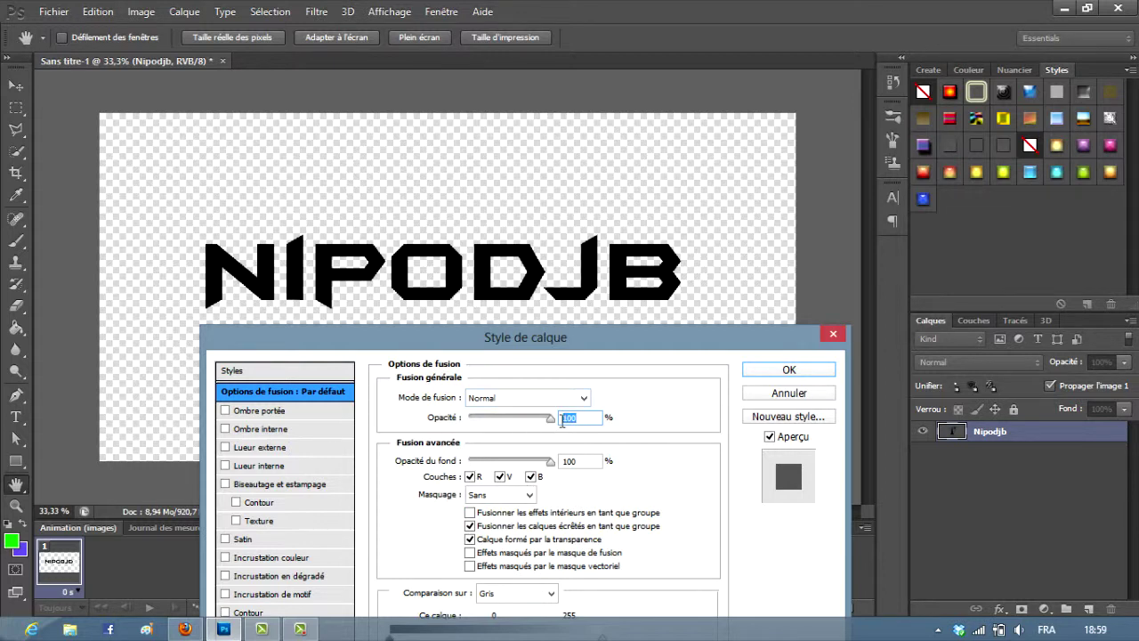
mouse_move(552, 420)
mouse_down()
mouse_move(507, 425)
mouse_move(556, 429)
mouse_up()
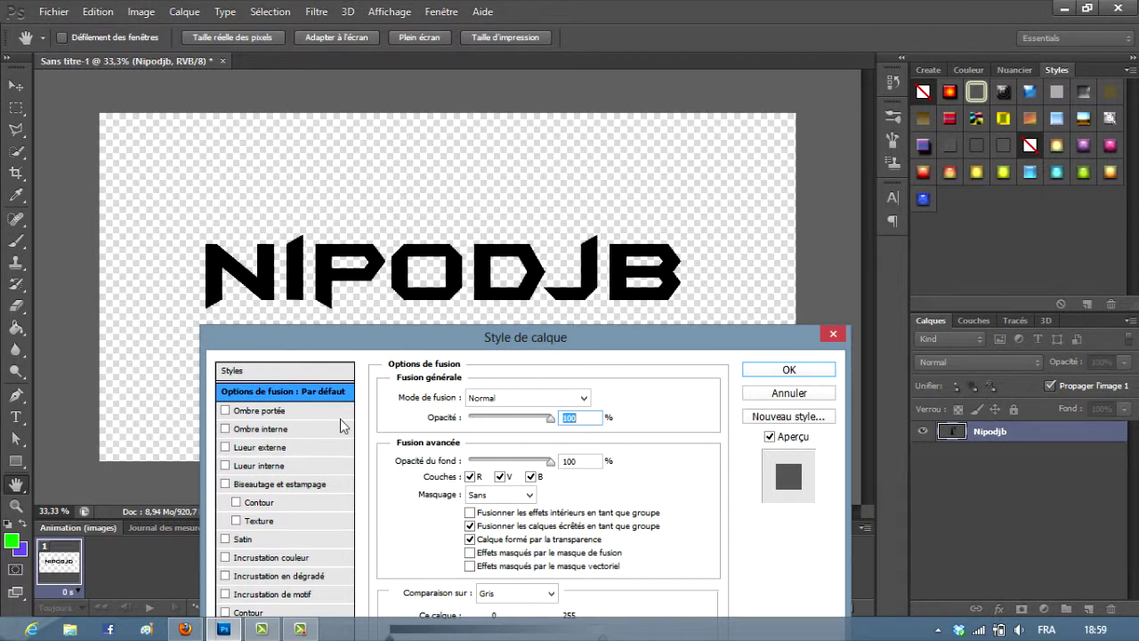
click(277, 414)
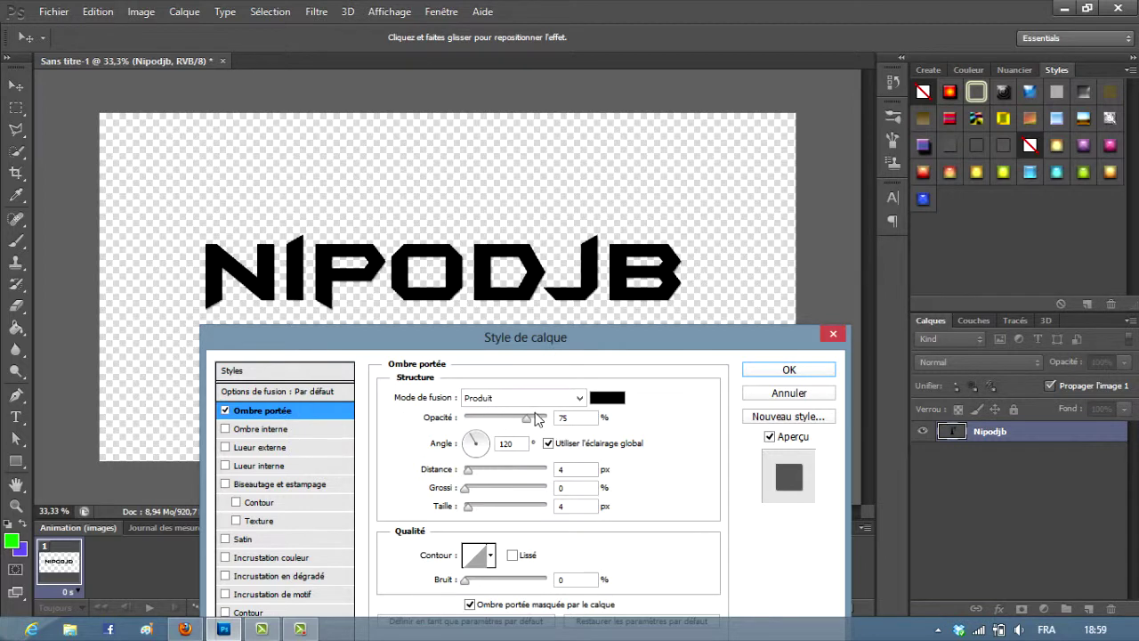
drag(517, 418, 526, 420)
drag(471, 474, 479, 514)
click(465, 488)
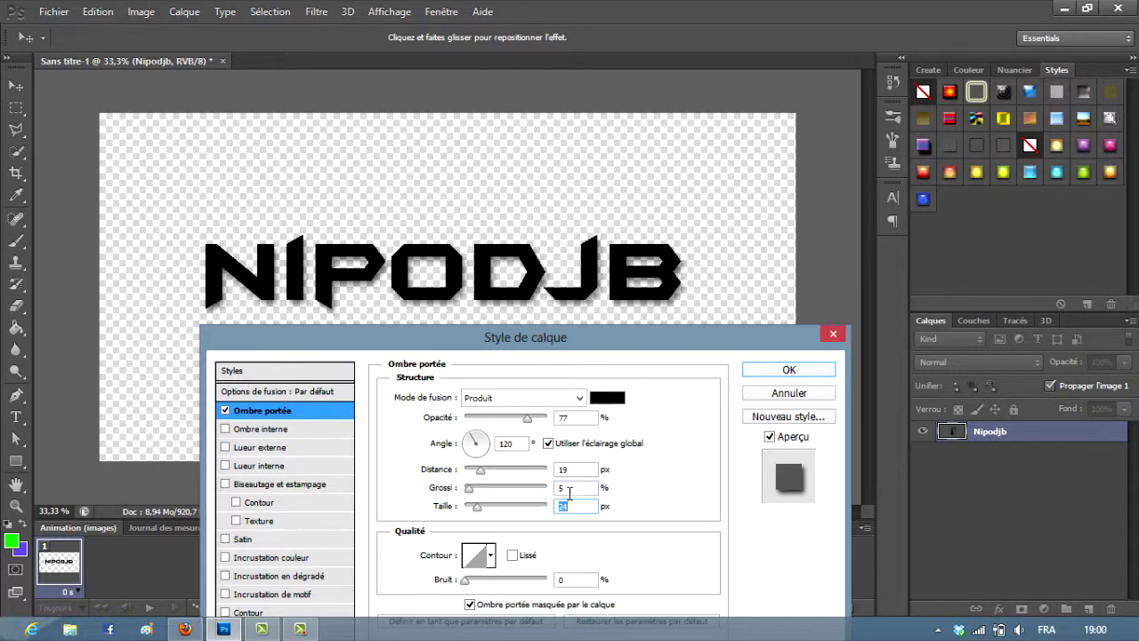
Step: Change the drop shadow colour to a bright blue, RGB 41, 45, 230
click(609, 399)
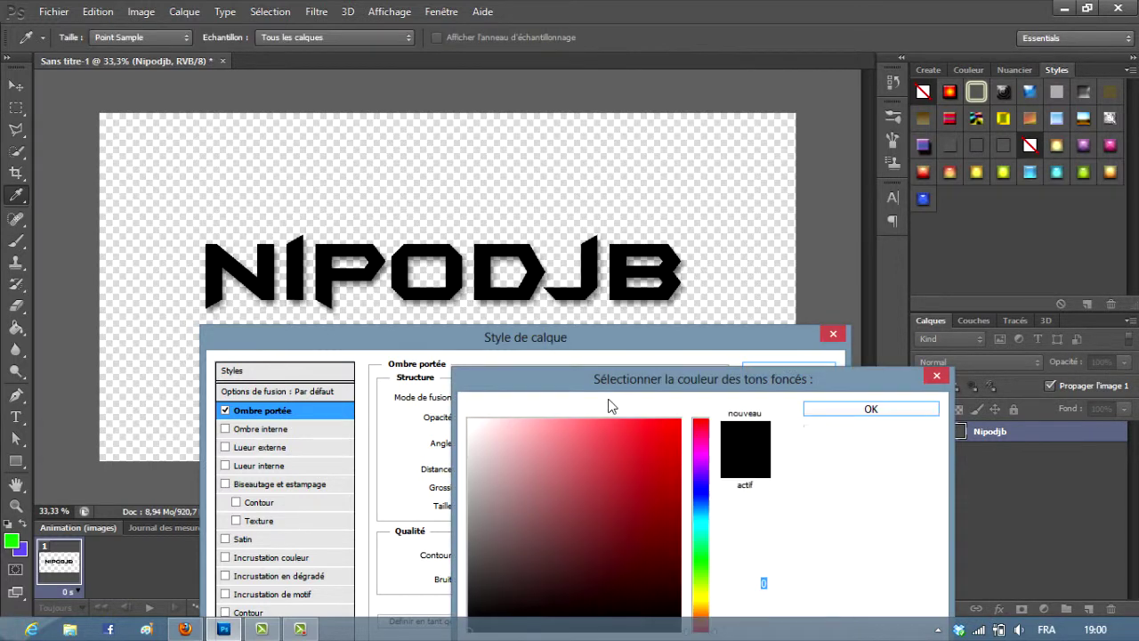
click(656, 440)
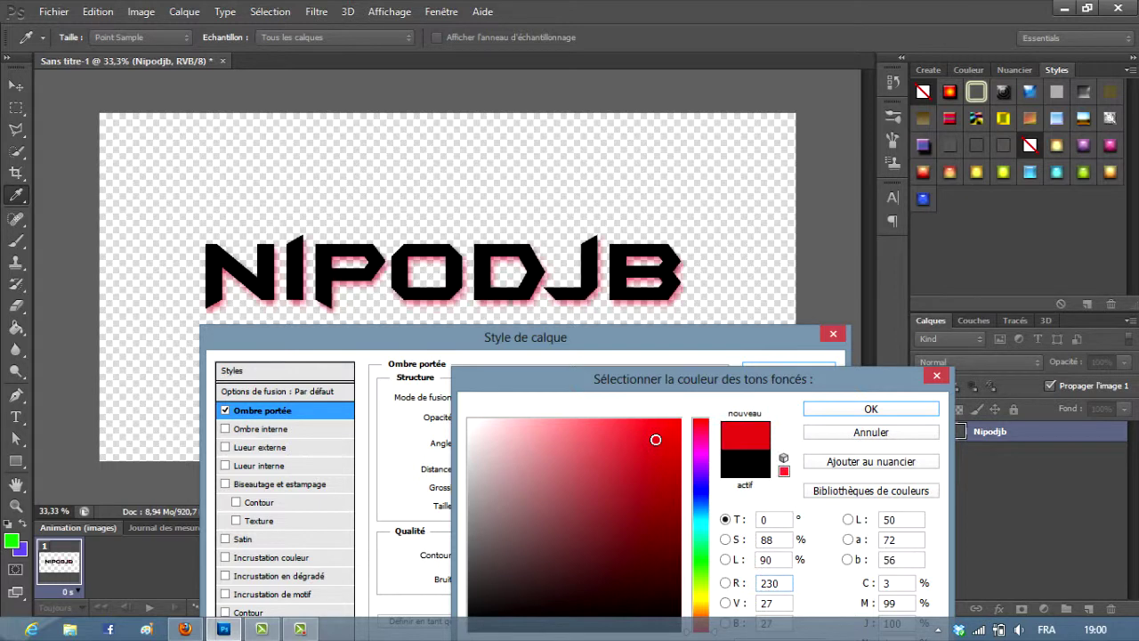
click(703, 491)
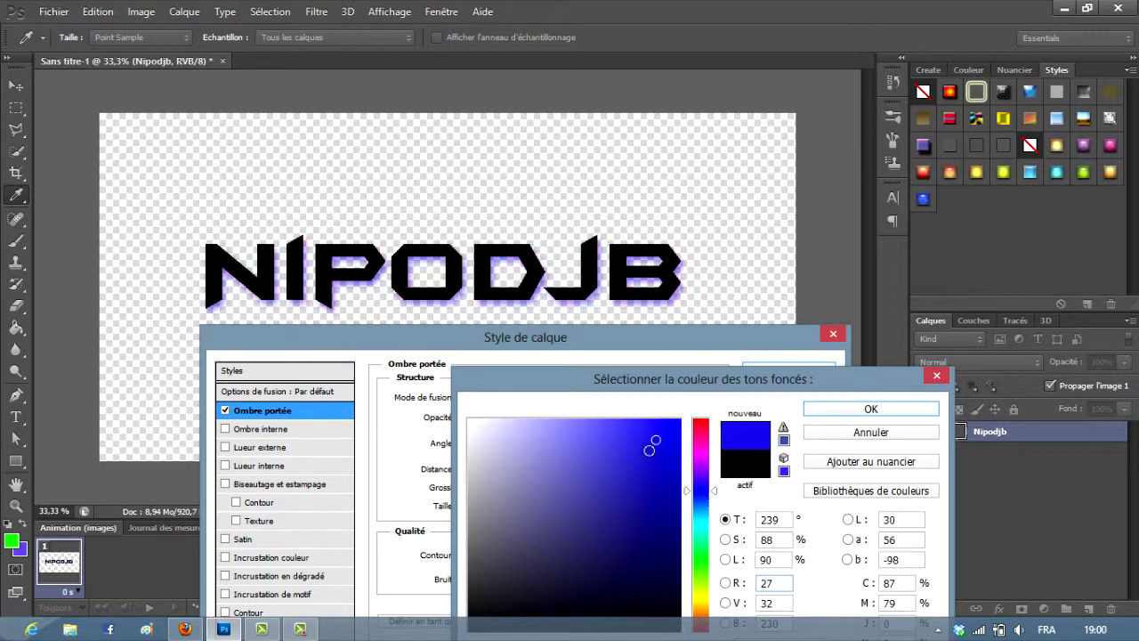
click(629, 431)
click(644, 439)
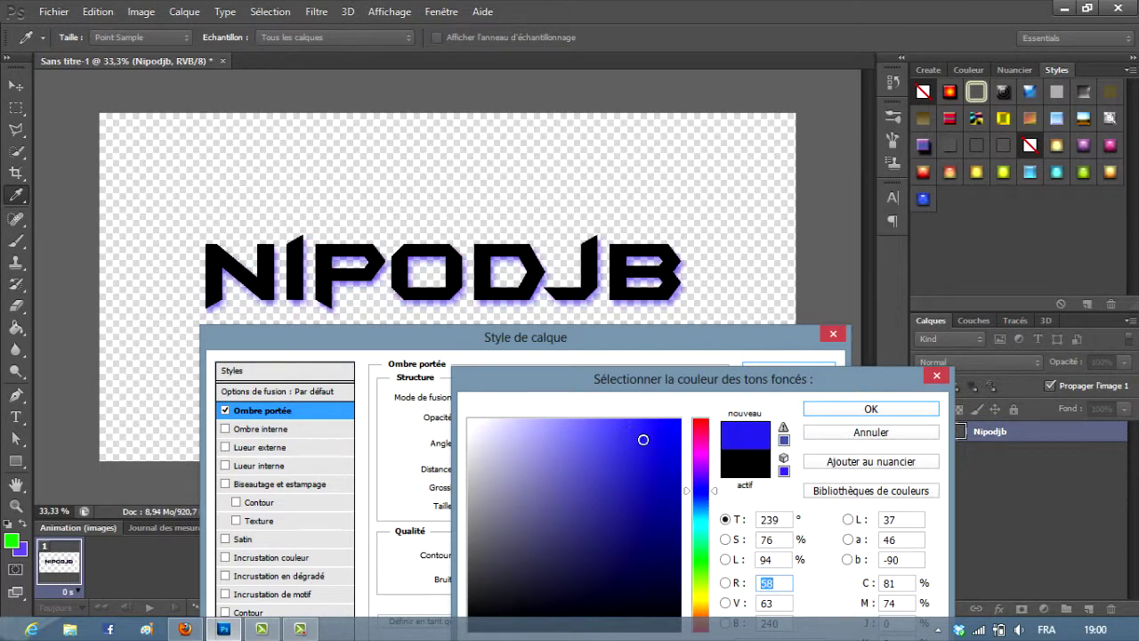
click(871, 411)
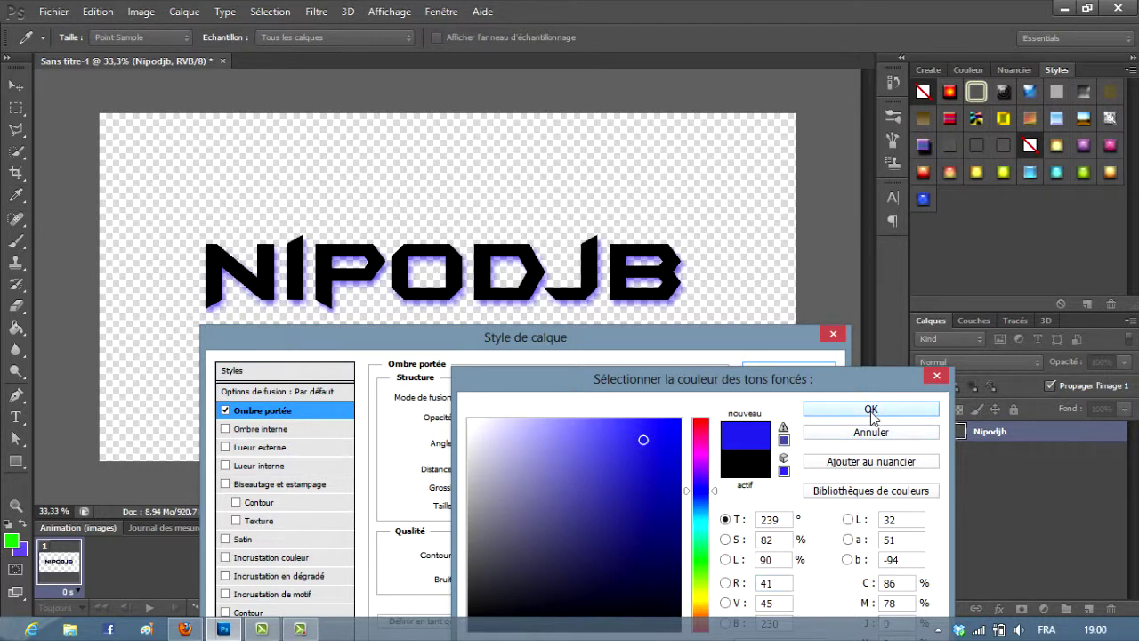
click(257, 450)
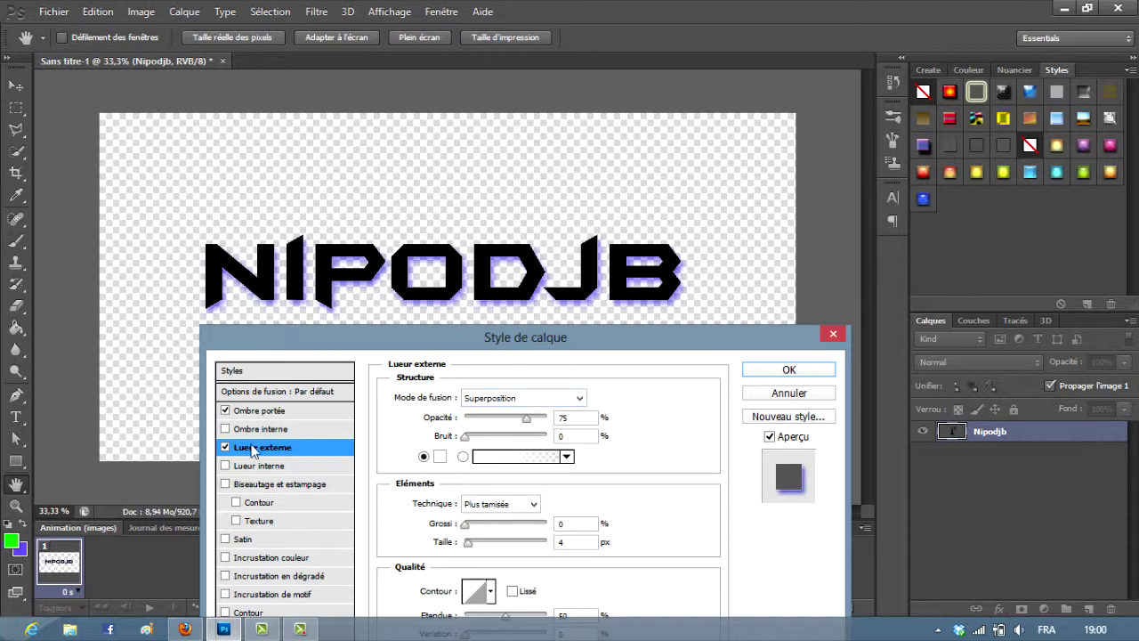
click(225, 465)
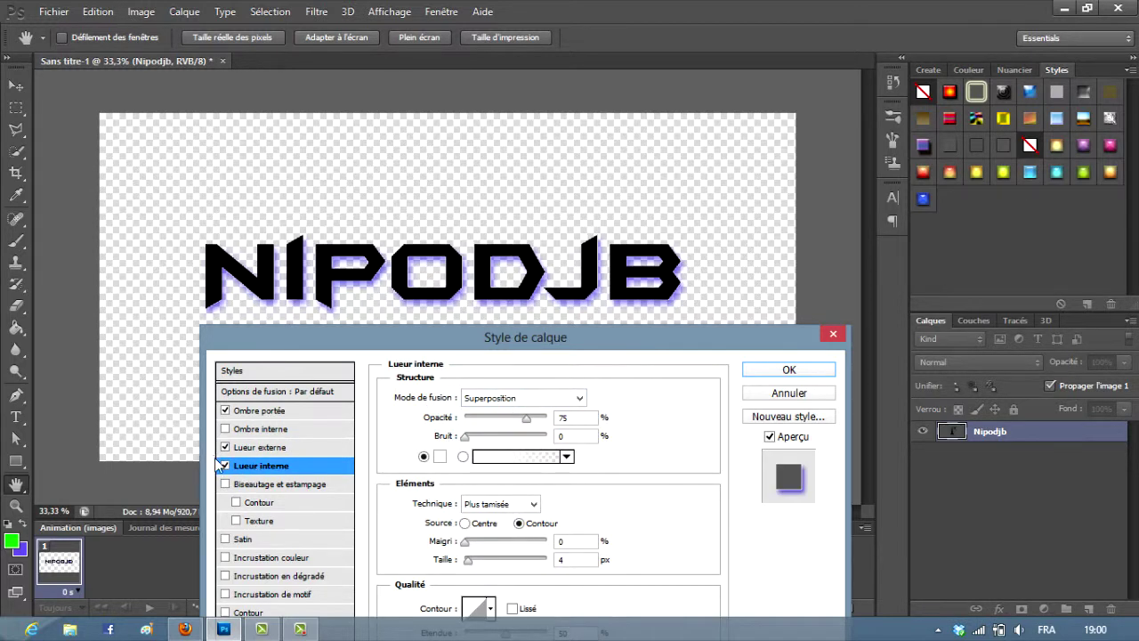
click(225, 465)
click(225, 448)
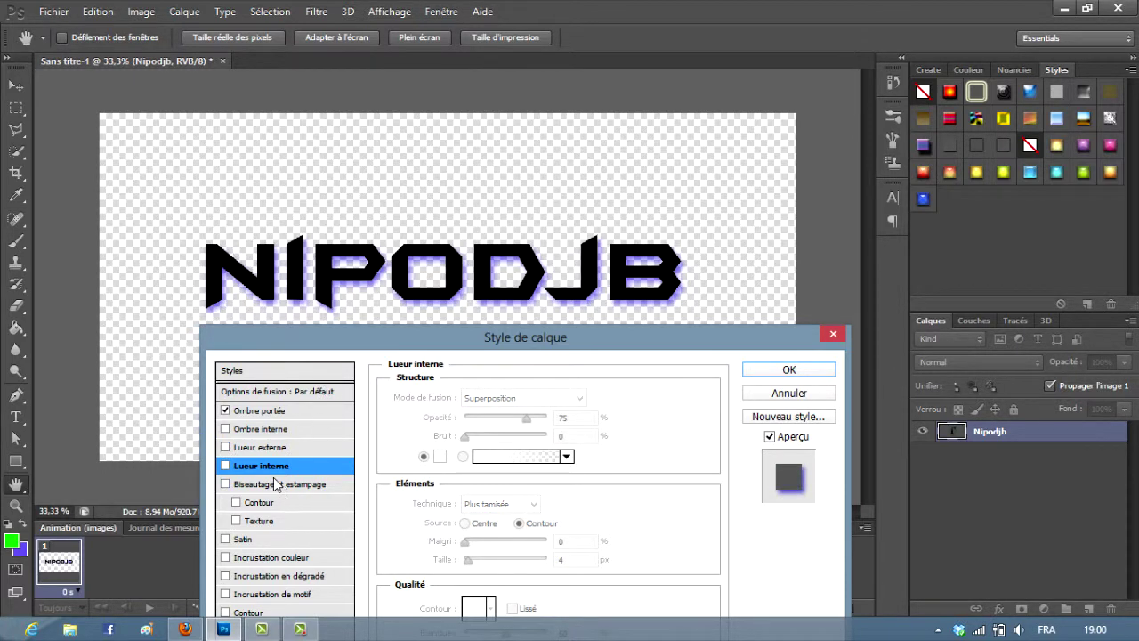
Step: Add a gradient overlay to the Nipodjb layer and open its black-to-white gradient for editing beside the artwork
click(289, 576)
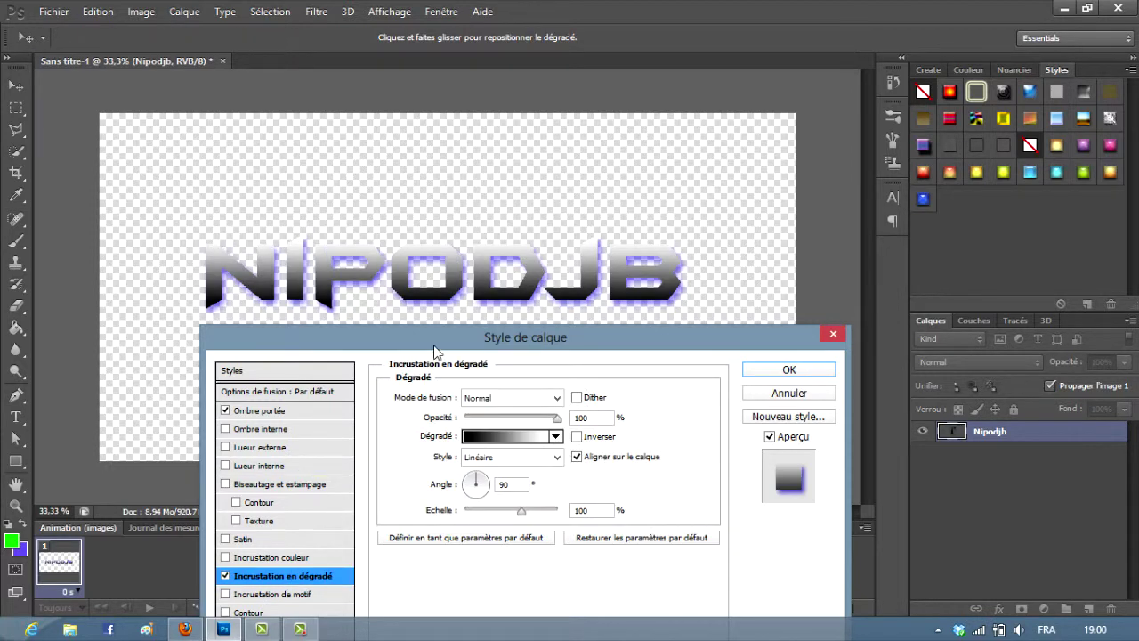
click(499, 438)
key(Escape)
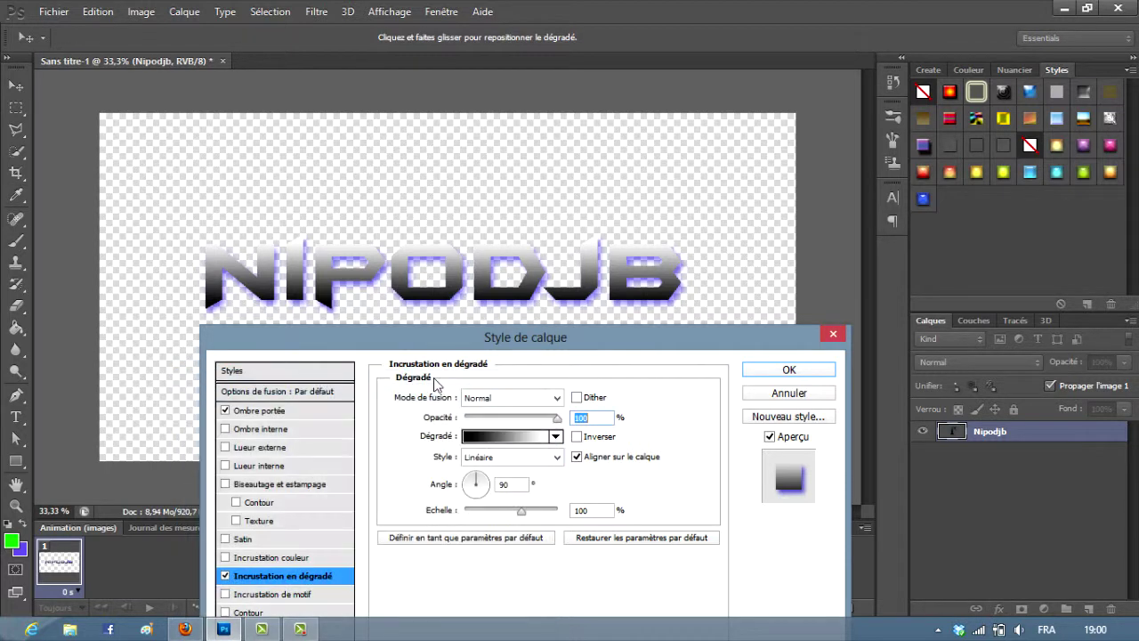
click(499, 450)
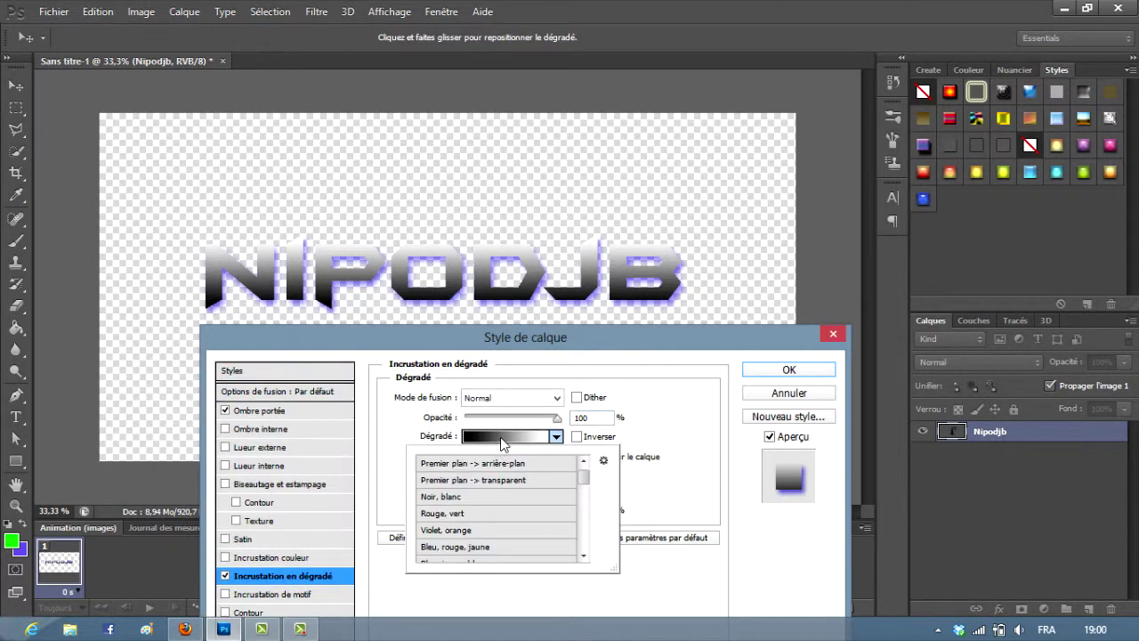
key(Escape)
click(499, 438)
click(501, 437)
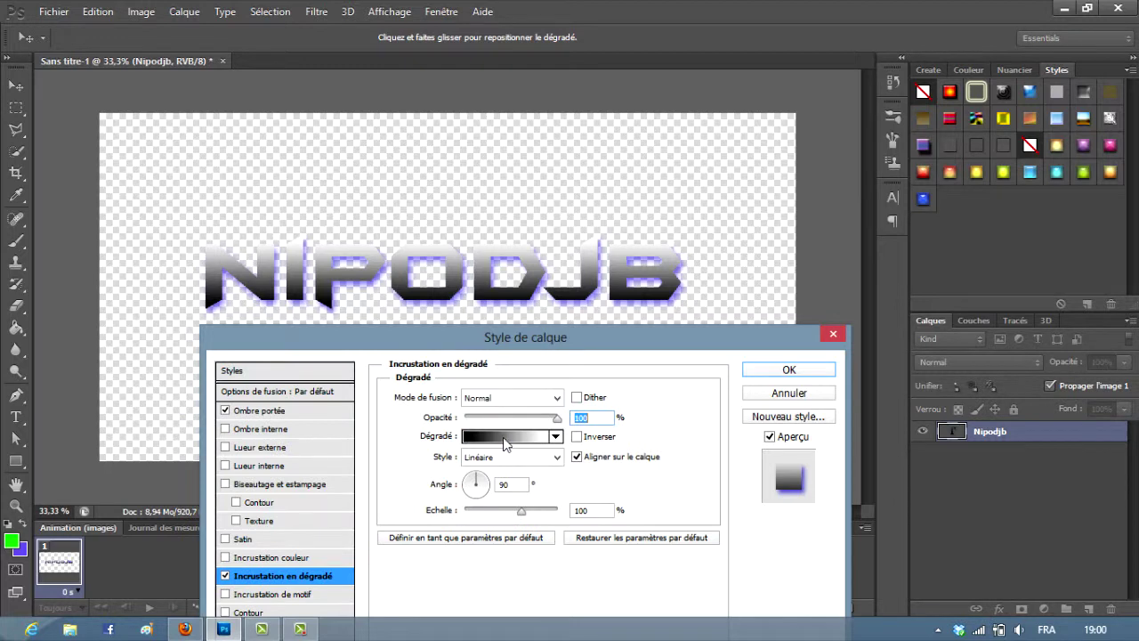
click(528, 439)
key(Escape)
click(493, 447)
key(Escape)
click(556, 437)
click(556, 437)
click(515, 435)
drag(415, 382, 963, 98)
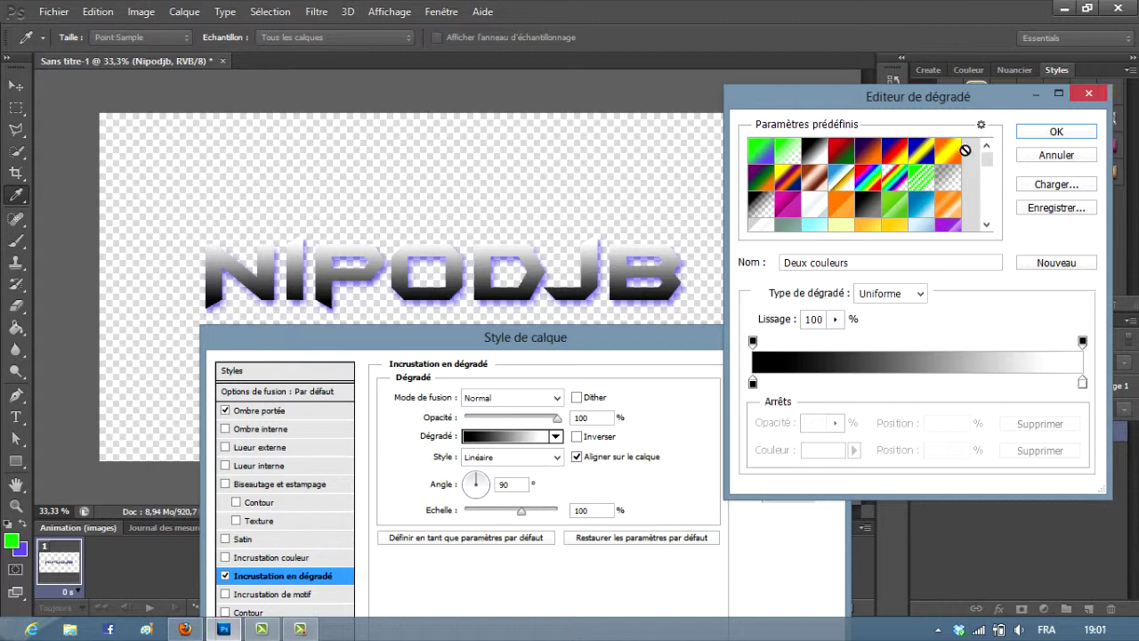
mouse_move(987, 157)
mouse_down()
mouse_move(986, 216)
mouse_move(986, 151)
mouse_up()
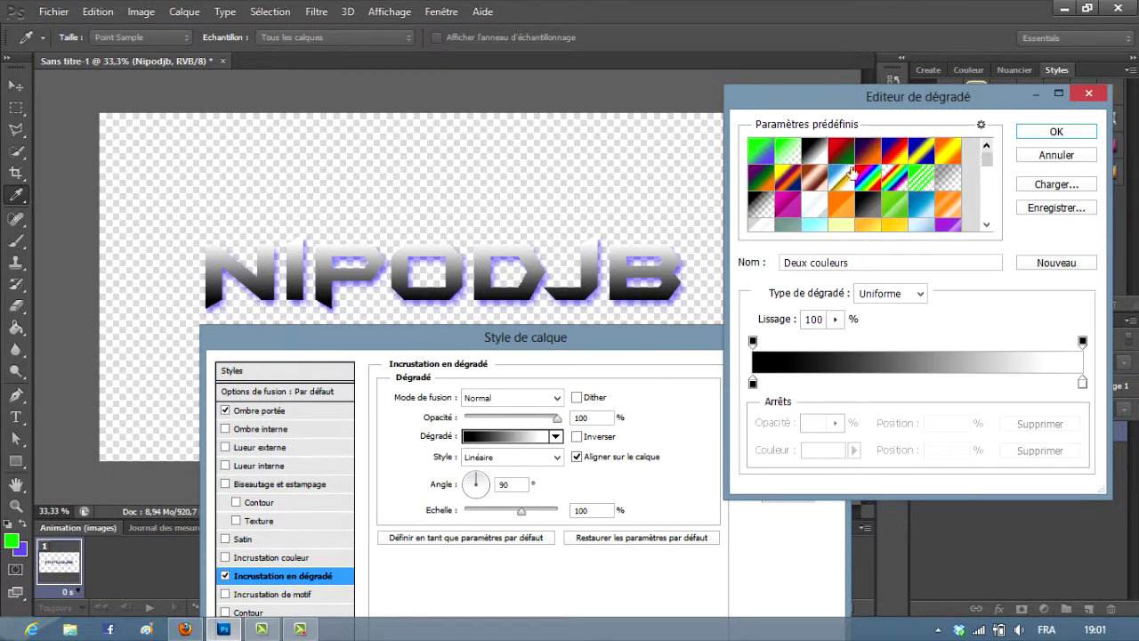
Step: Switch to Firefox, search the web for "degrader photoshop" in a new tab, and return to Photoshop
click(187, 630)
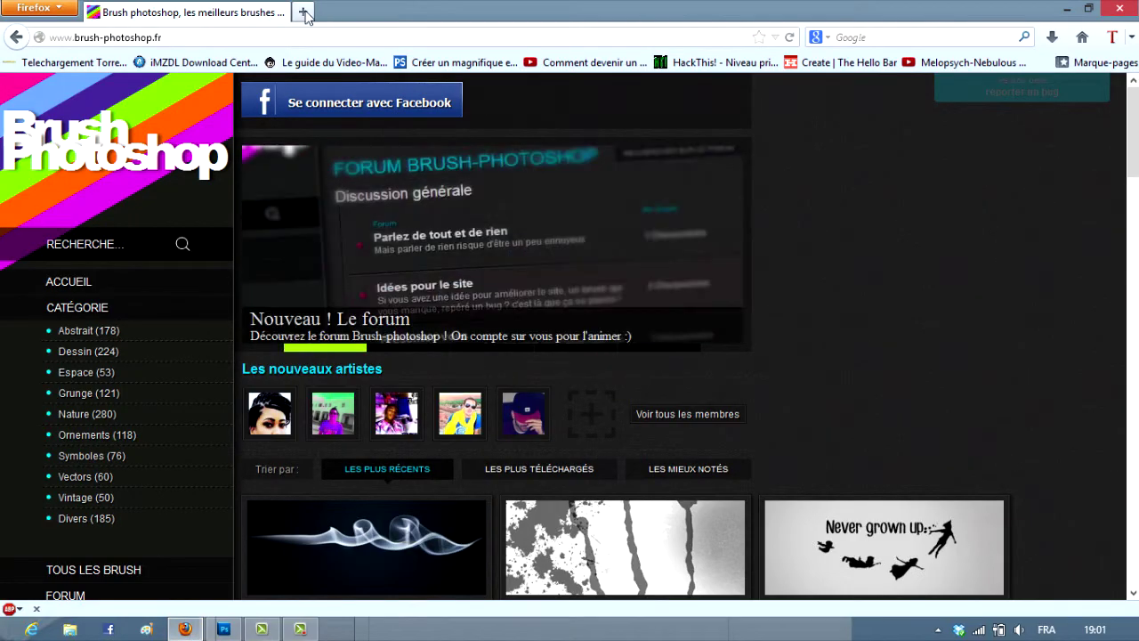
click(304, 12)
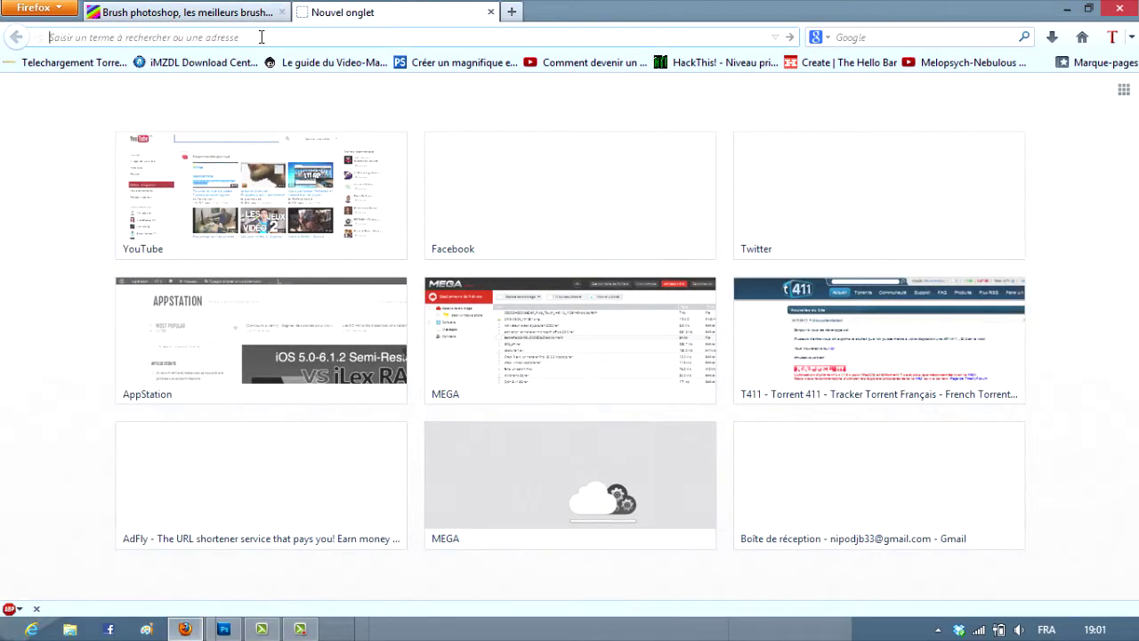
text(degrader photo)
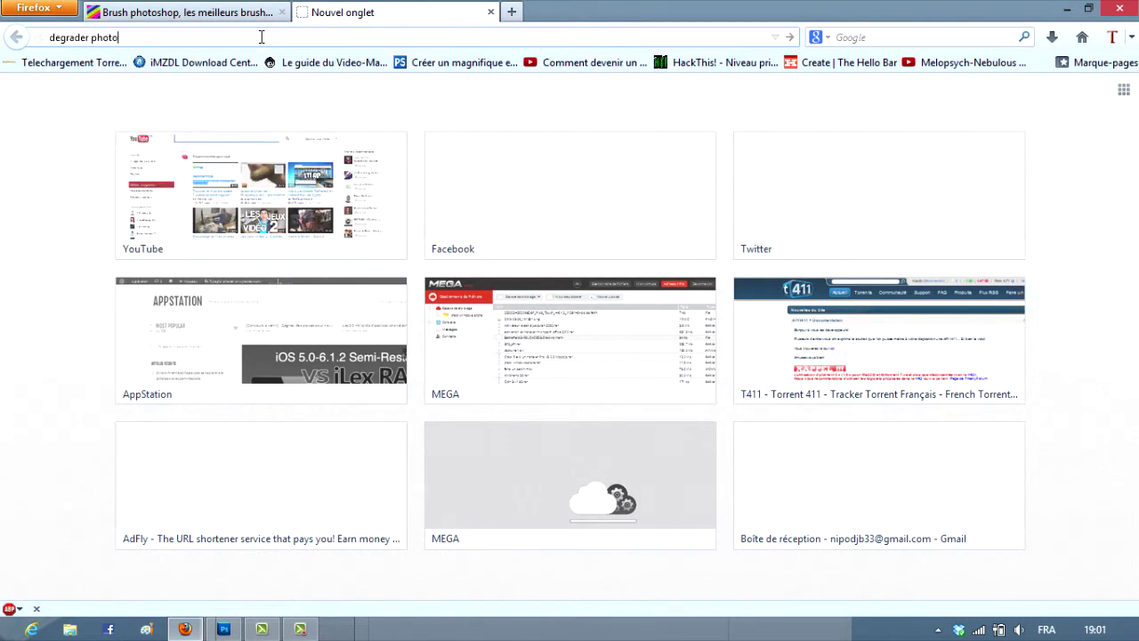
text(shop)
key(Return)
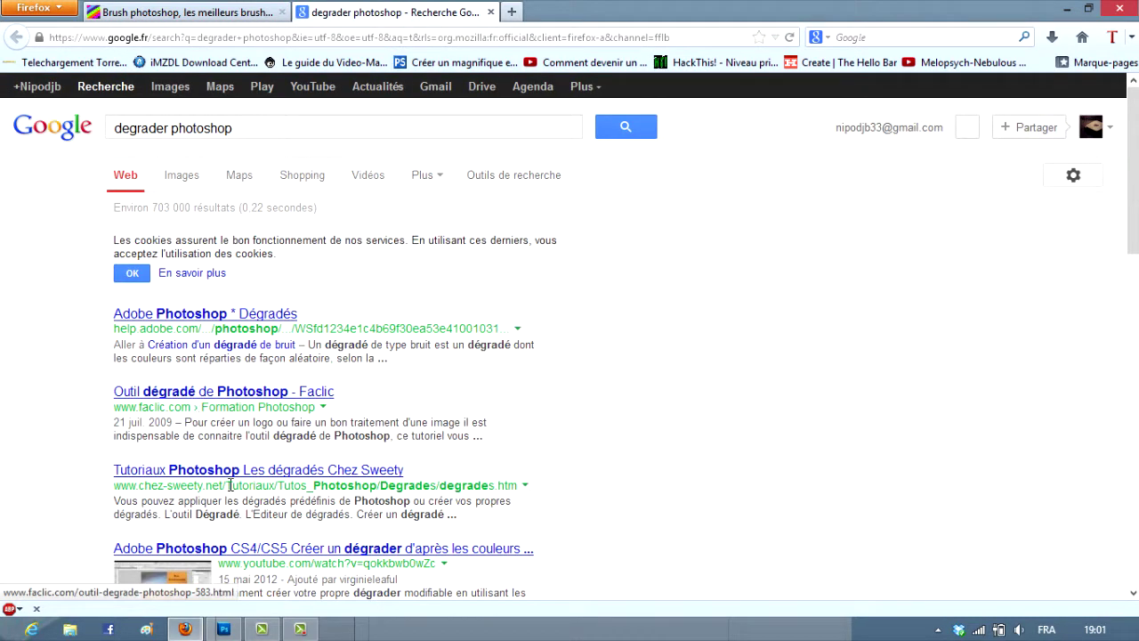
click(1069, 9)
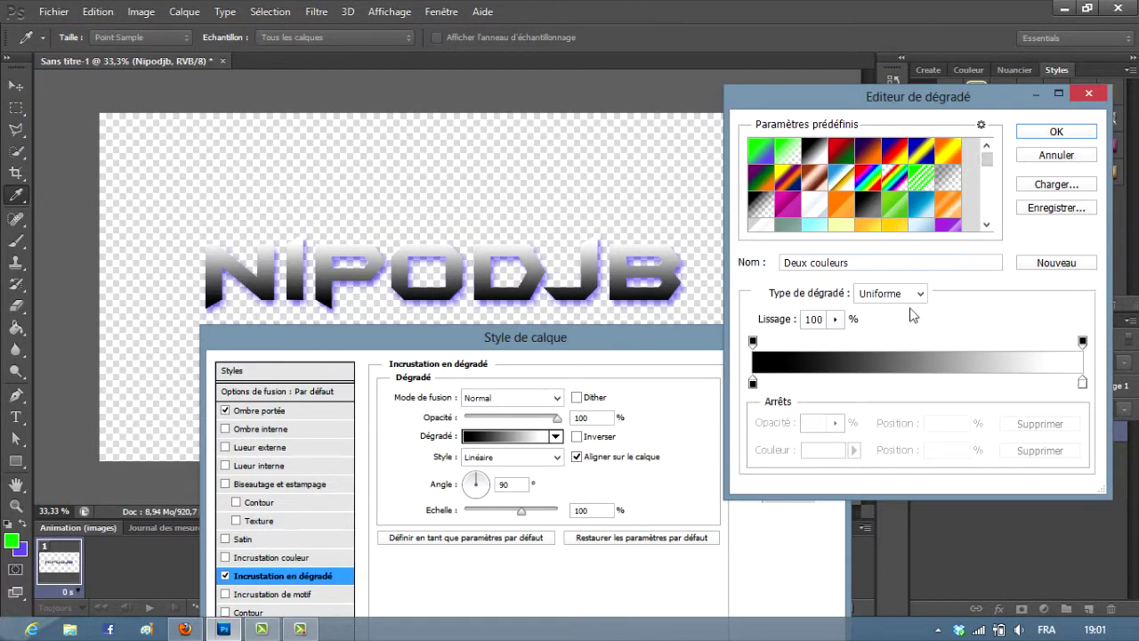
Step: Change the gradient's black starting colour stop to a vivid blue, RGB 23, 18, 244
click(753, 384)
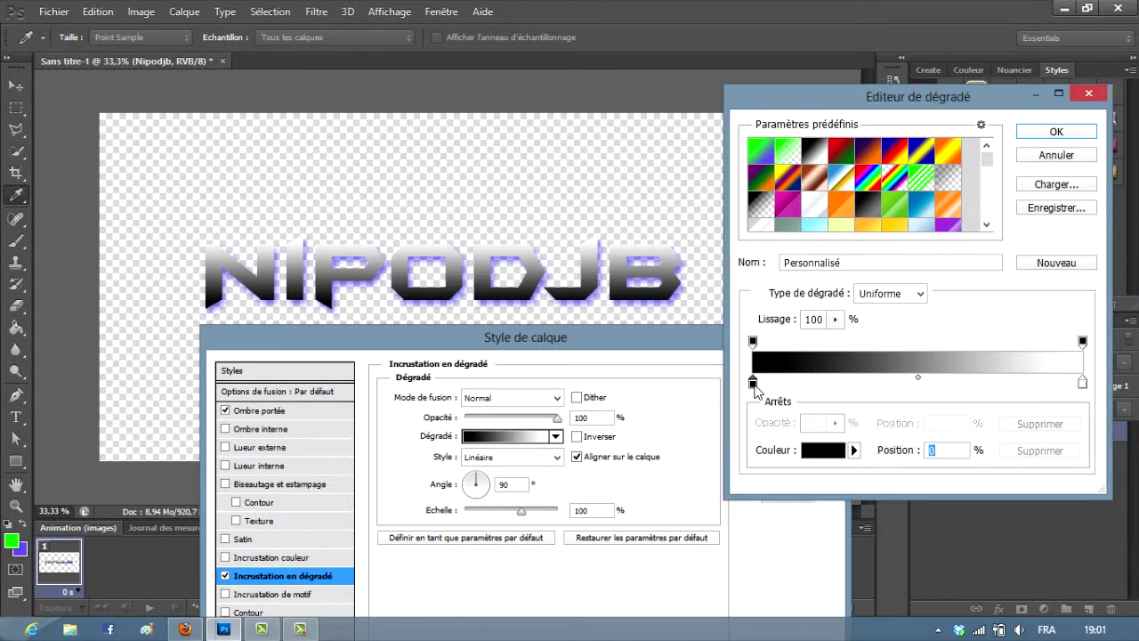
double_click(753, 383)
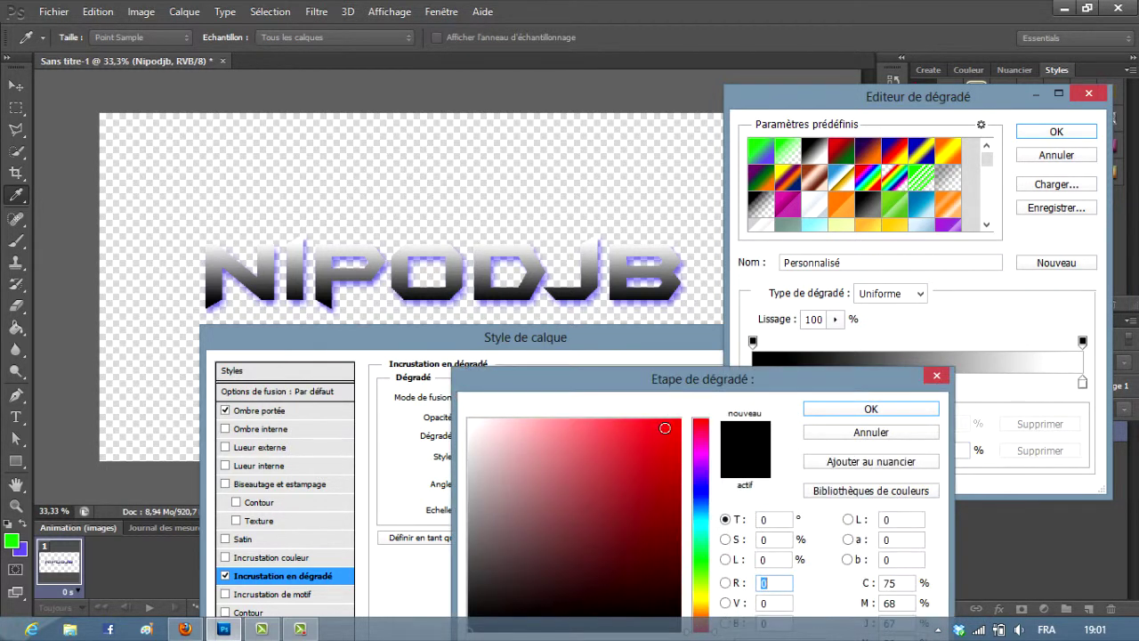
click(665, 428)
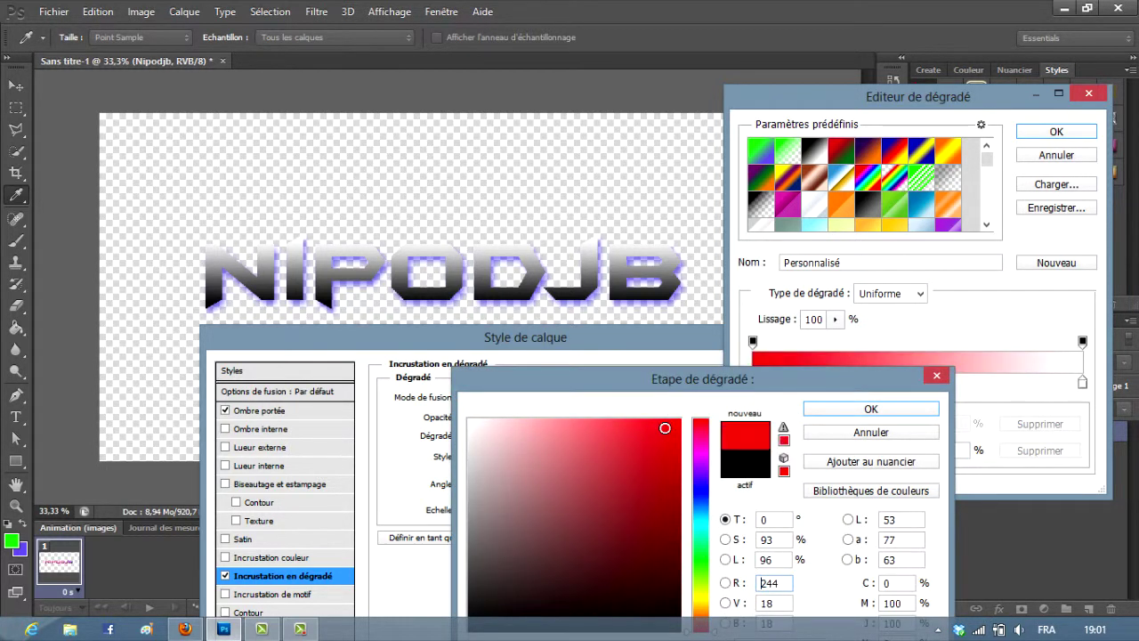
click(701, 488)
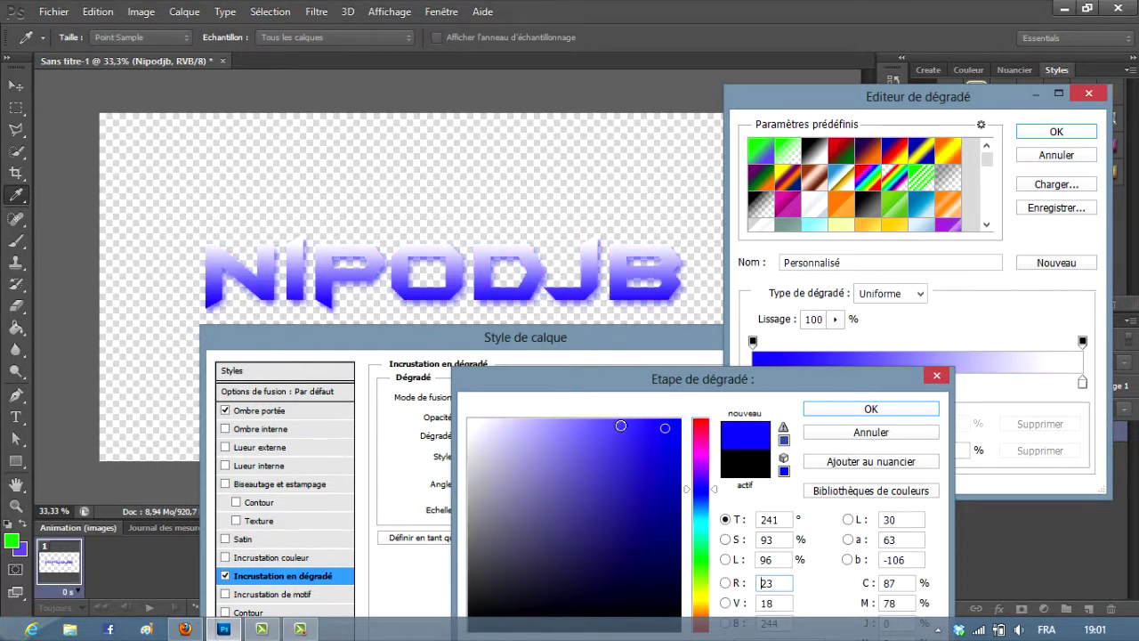
click(851, 415)
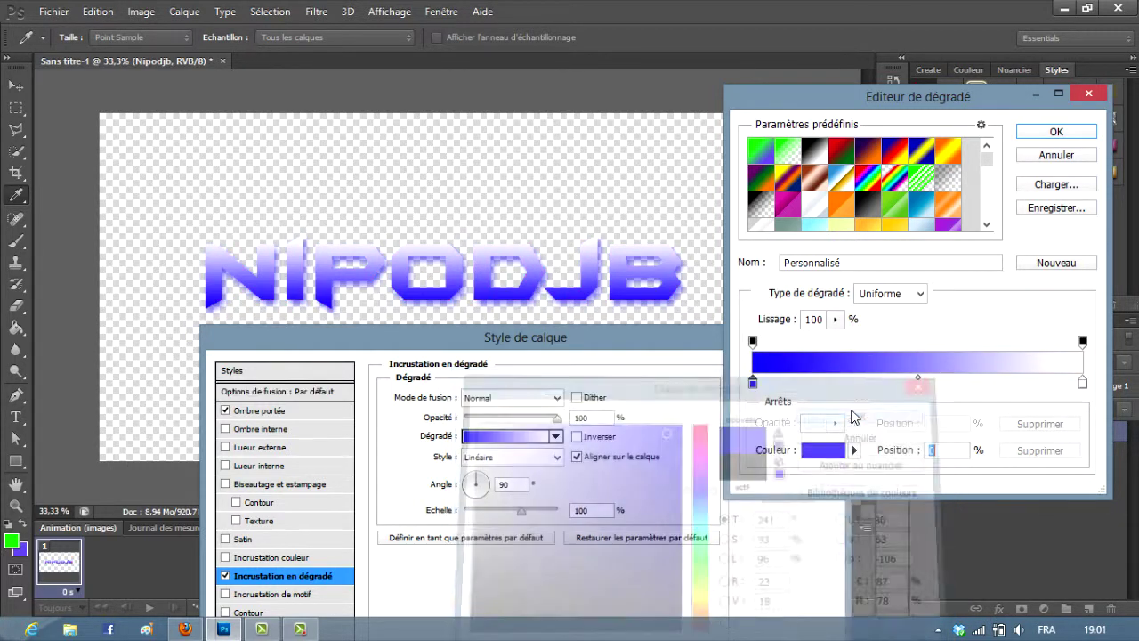
Step: Add a colour stop at 32% of the gradient and colour it a lighter blue, RGB 74, 69, 246
click(857, 383)
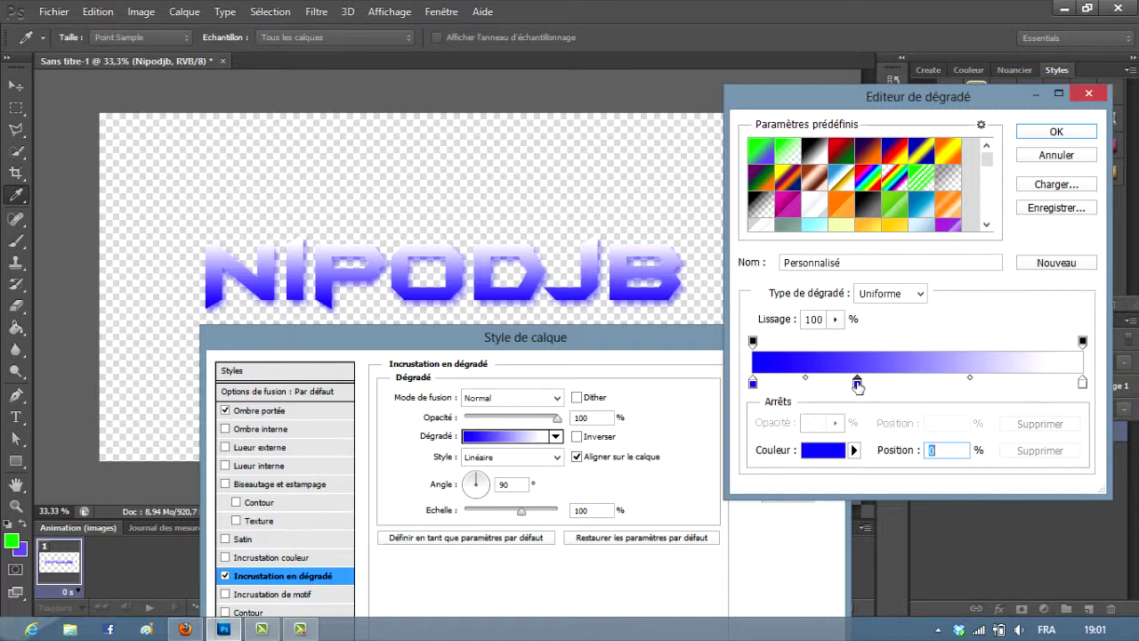
double_click(857, 383)
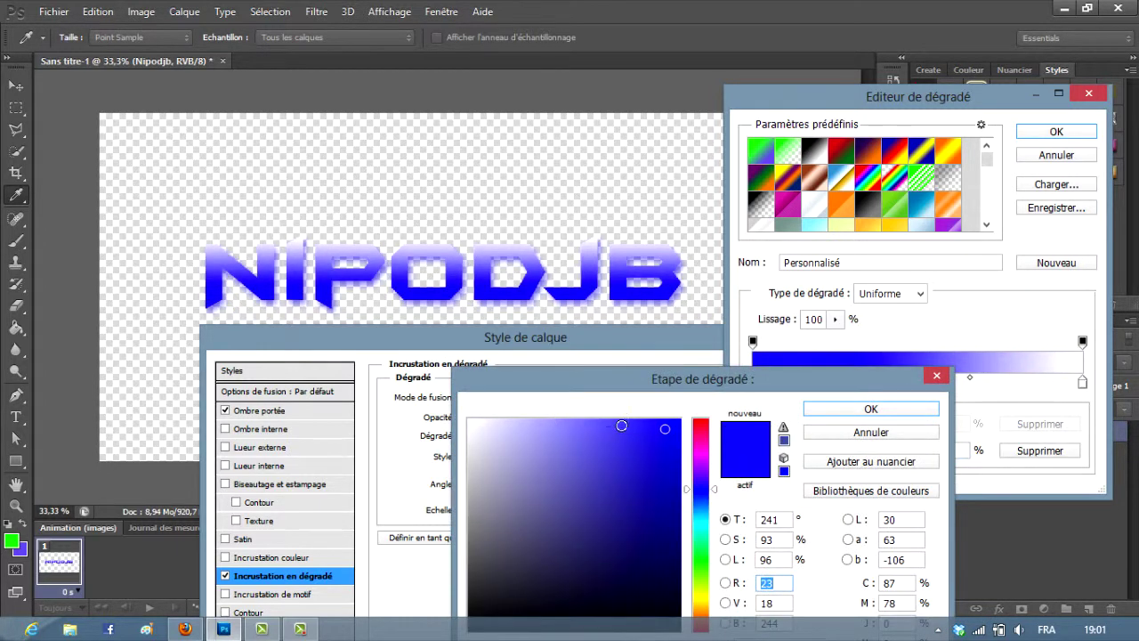
click(600, 429)
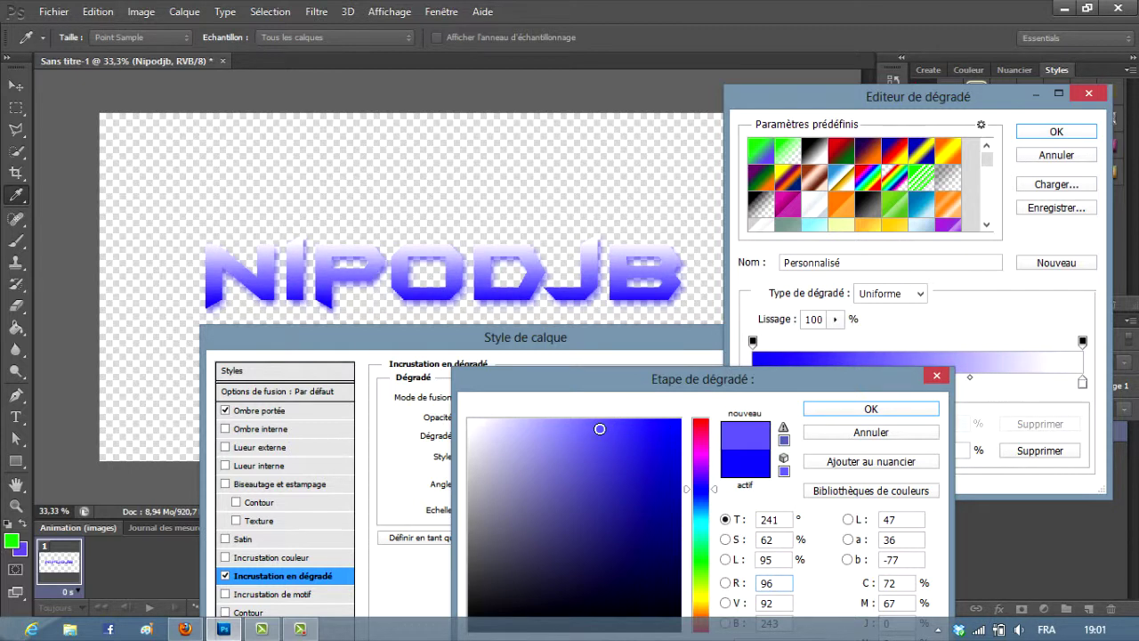
click(620, 426)
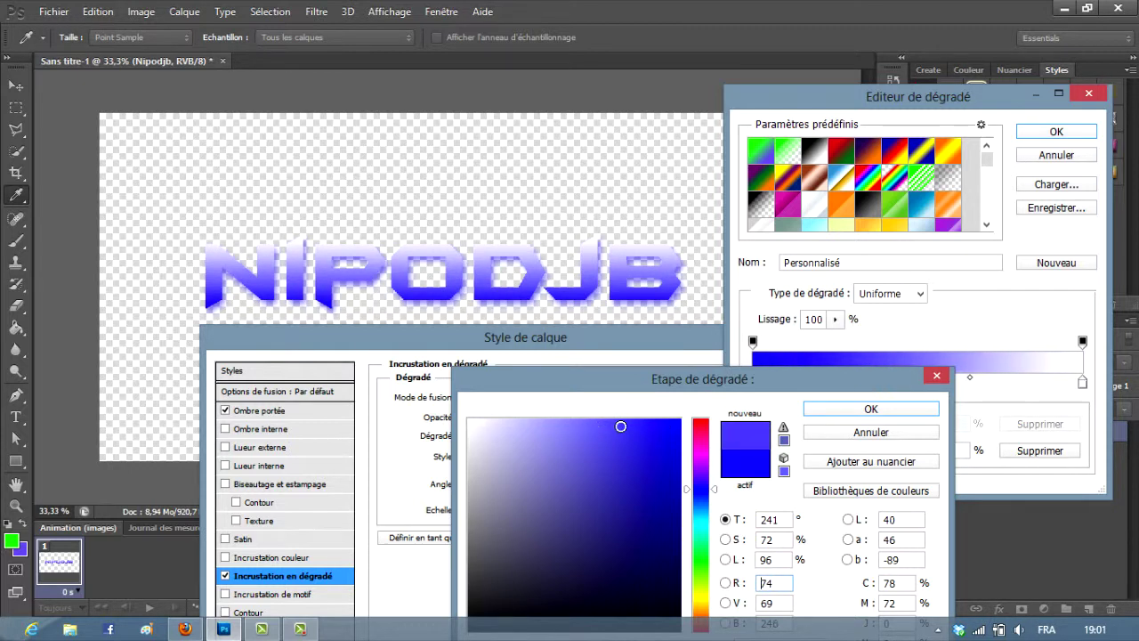
click(840, 408)
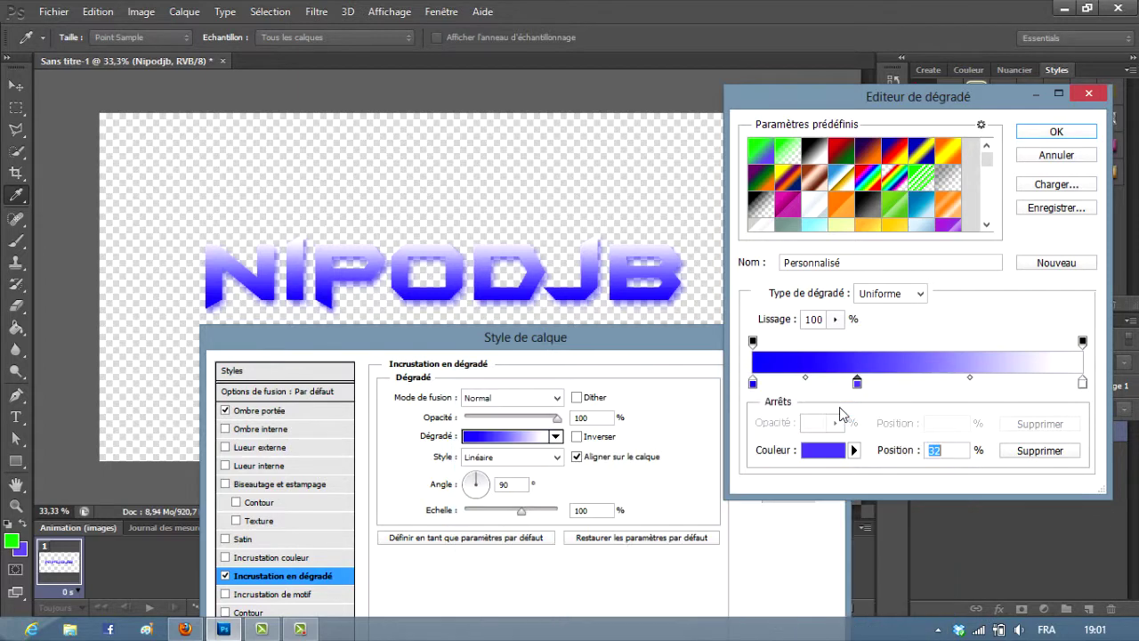
Step: Move the gradient's white end stop to 90% and recolour it pale lavender, RGB 218, 208, 248
drag(1084, 384, 1053, 392)
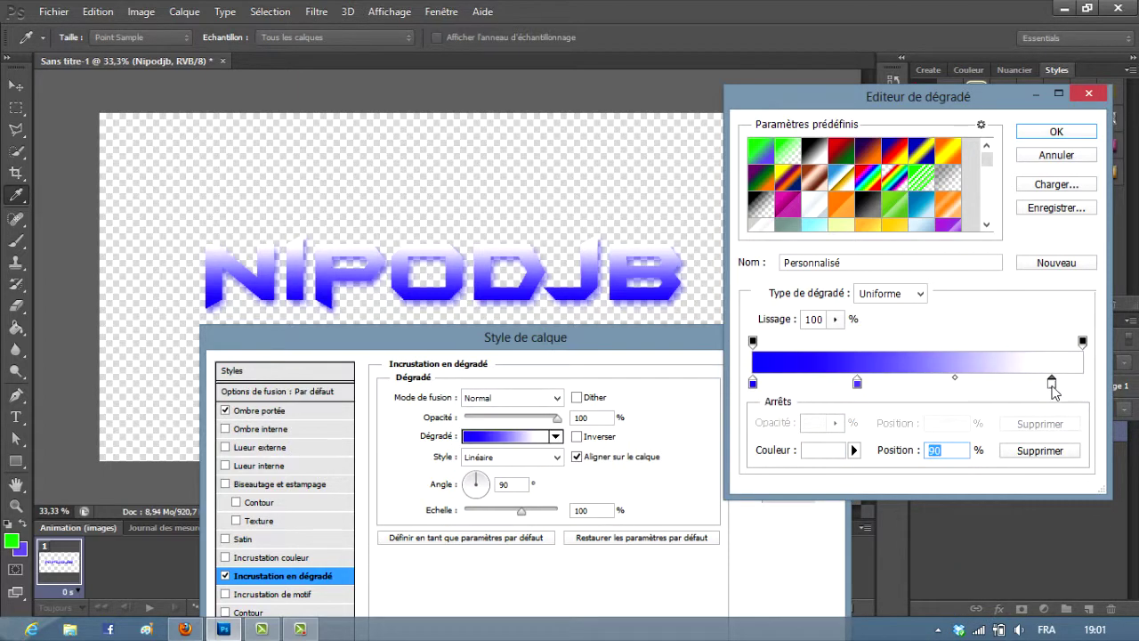
double_click(1052, 384)
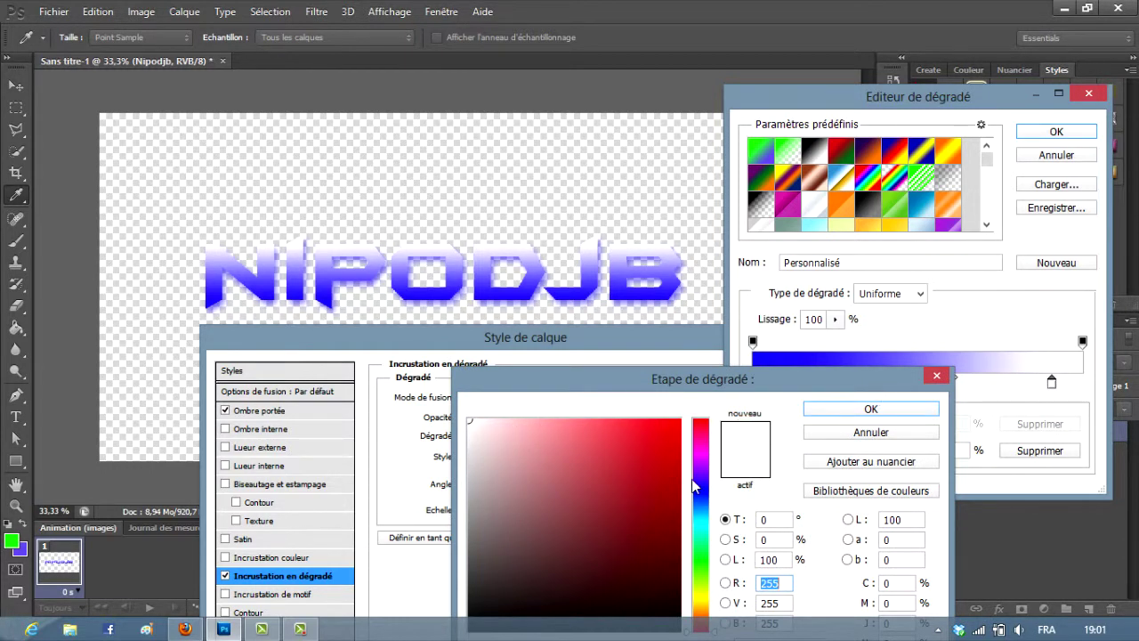
drag(704, 481, 705, 487)
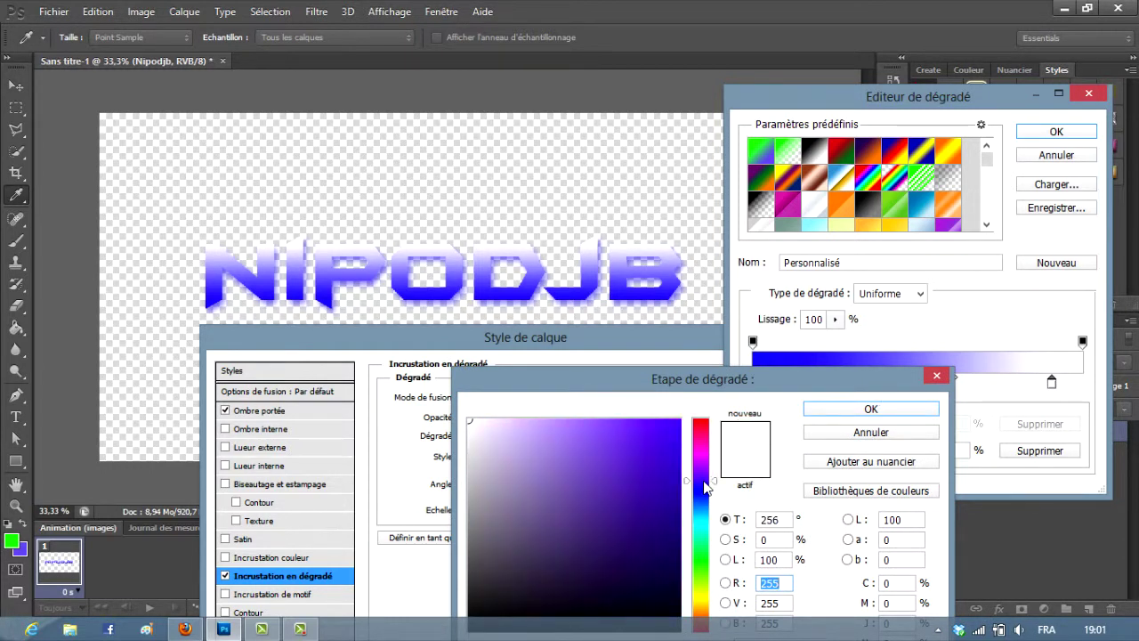
click(501, 425)
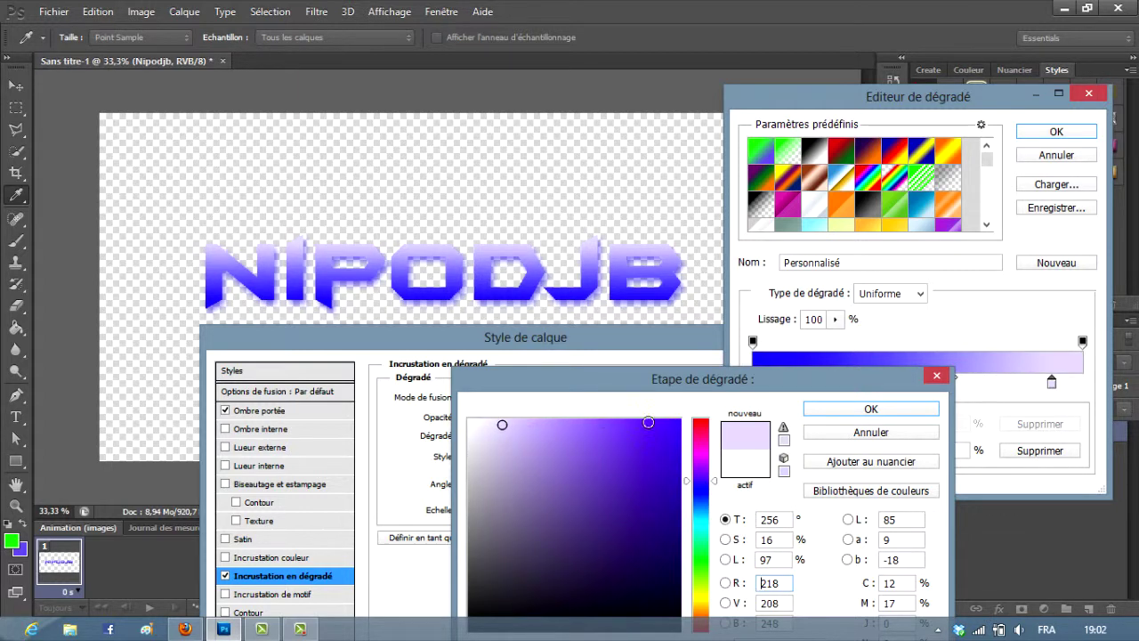
click(841, 410)
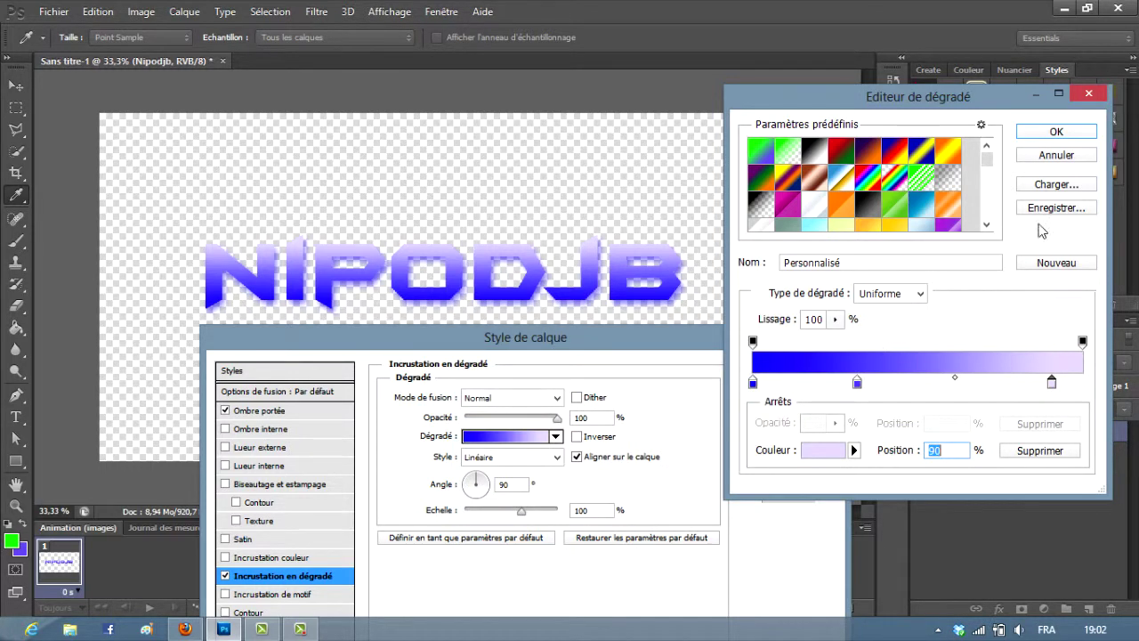
Step: Accept the edited gradient and set the gradient overlay's opacity to 65%
click(1056, 132)
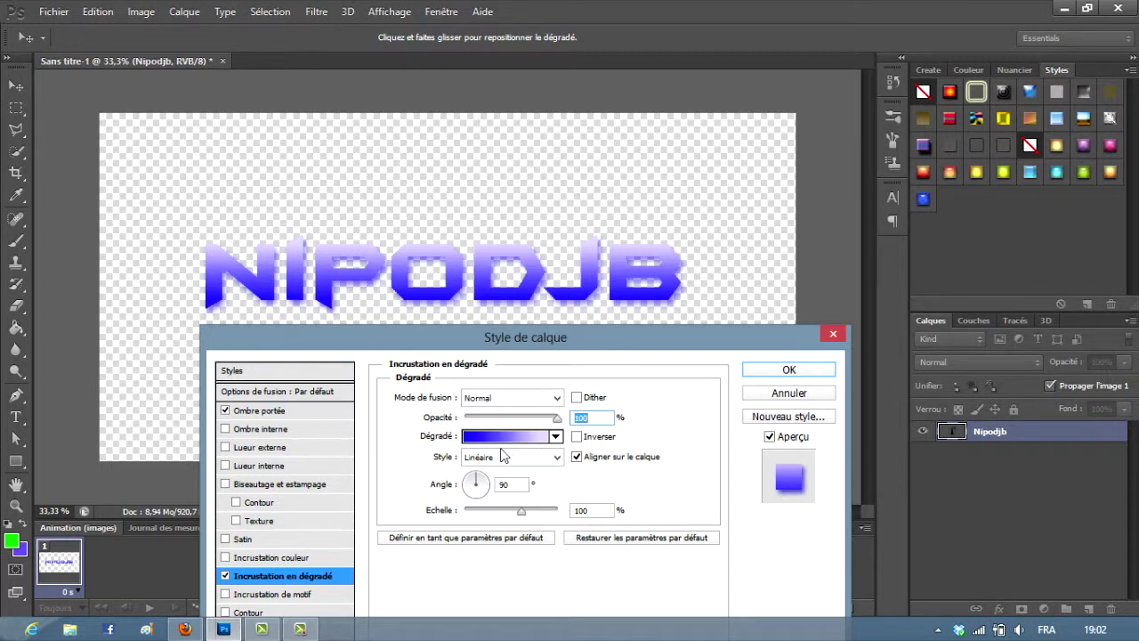
drag(559, 420, 525, 424)
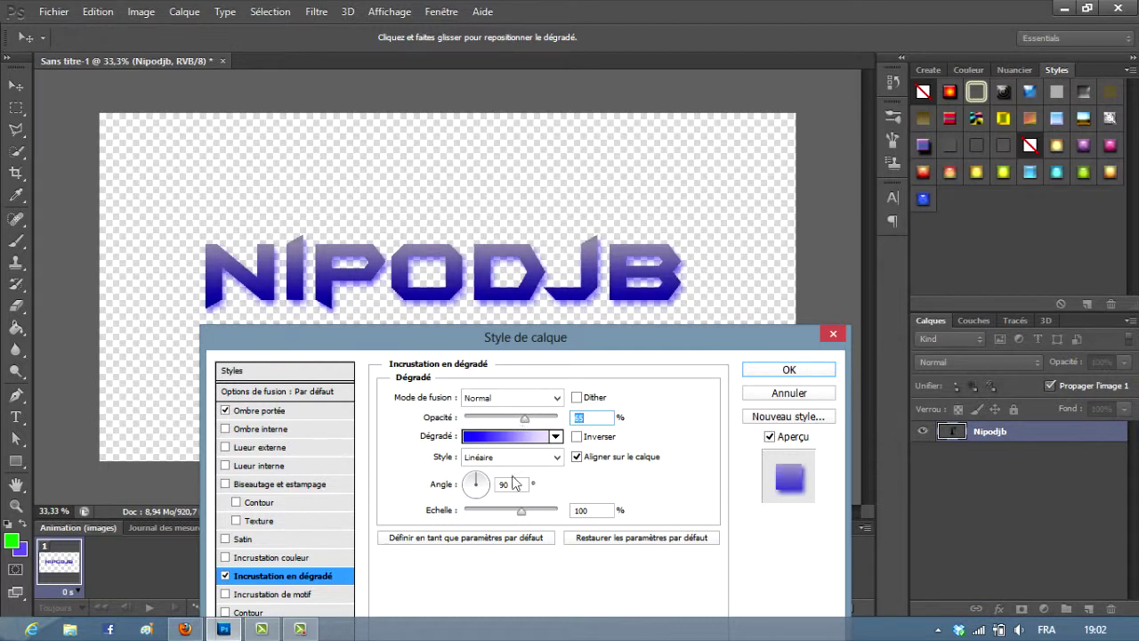
Step: Try the Radial, Angle, Réfléchi and Losange styles on the gradient overlay and return it to Linéaire
click(513, 457)
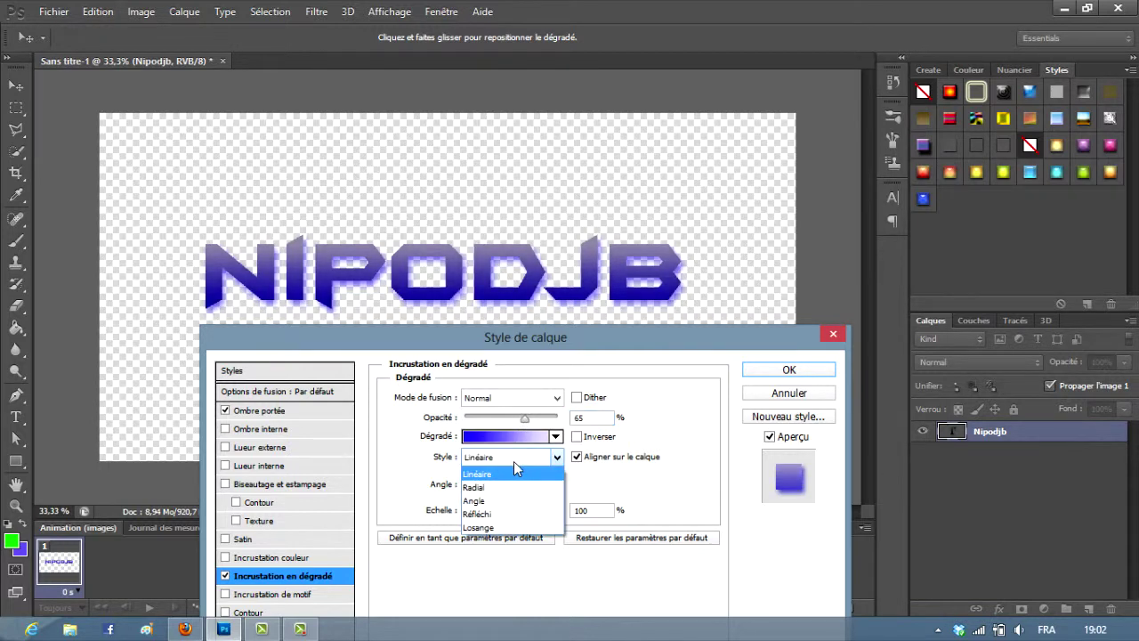
click(504, 481)
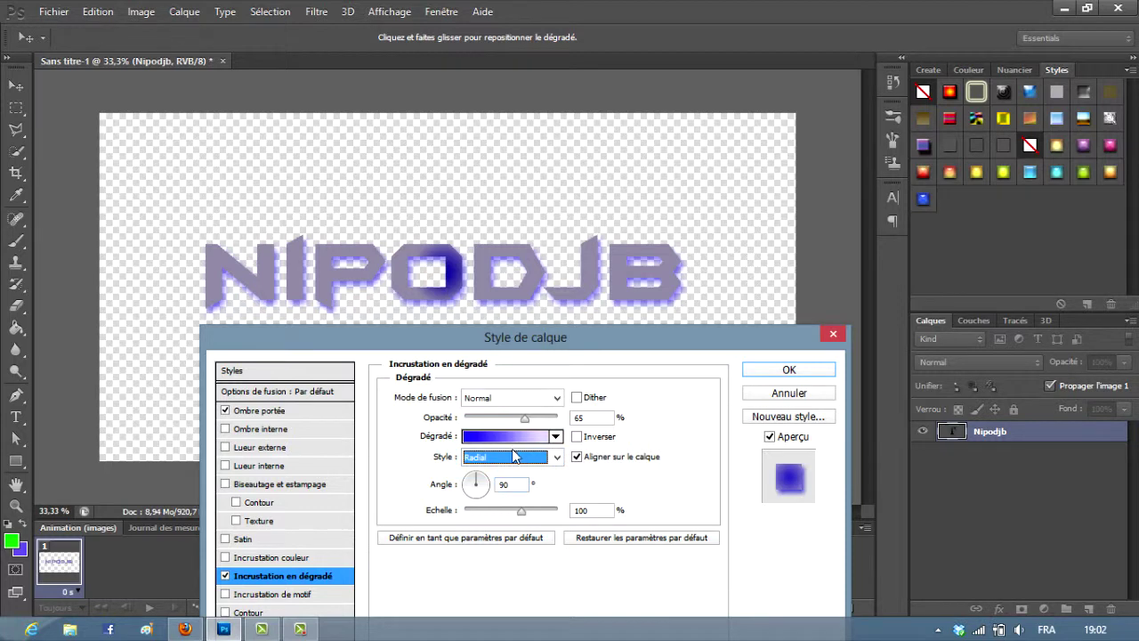
click(513, 458)
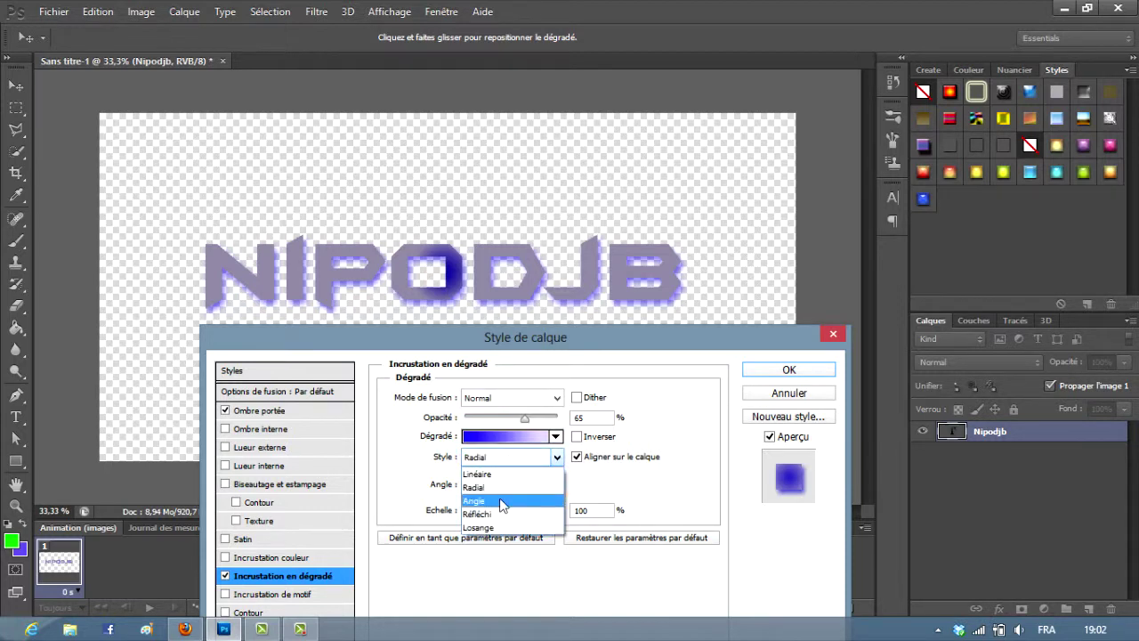
click(503, 502)
click(513, 459)
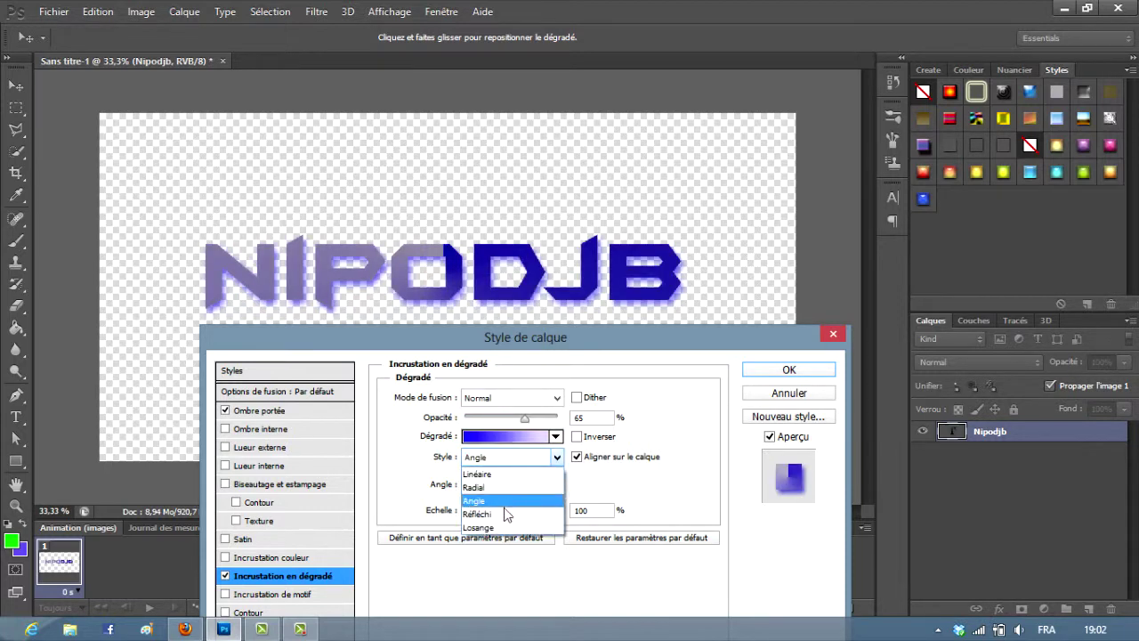
click(521, 474)
click(519, 457)
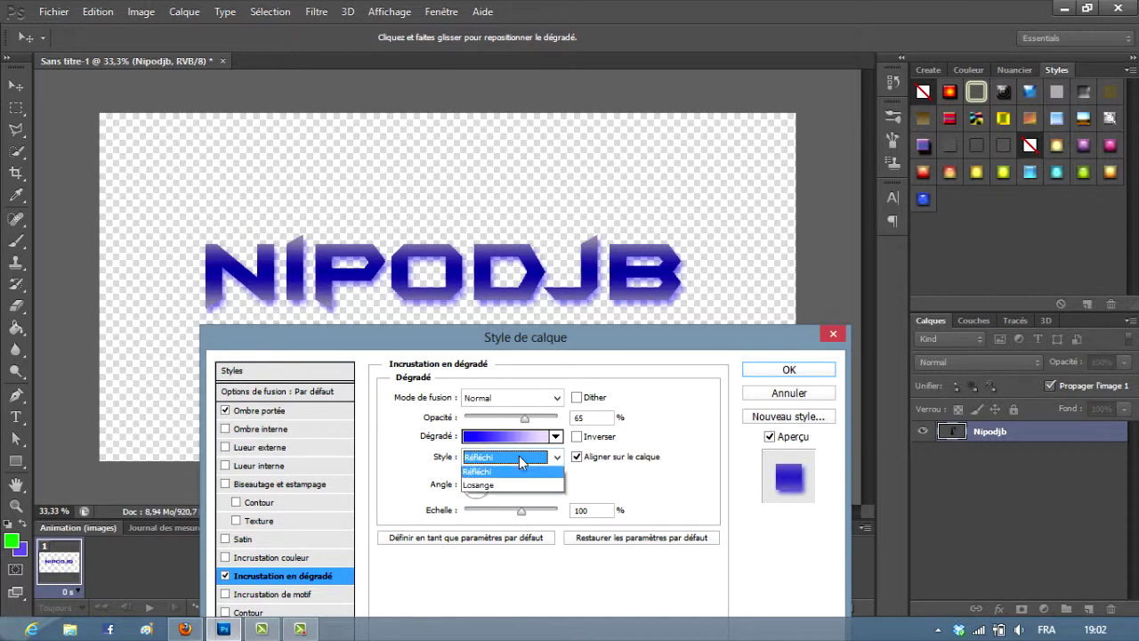
click(495, 528)
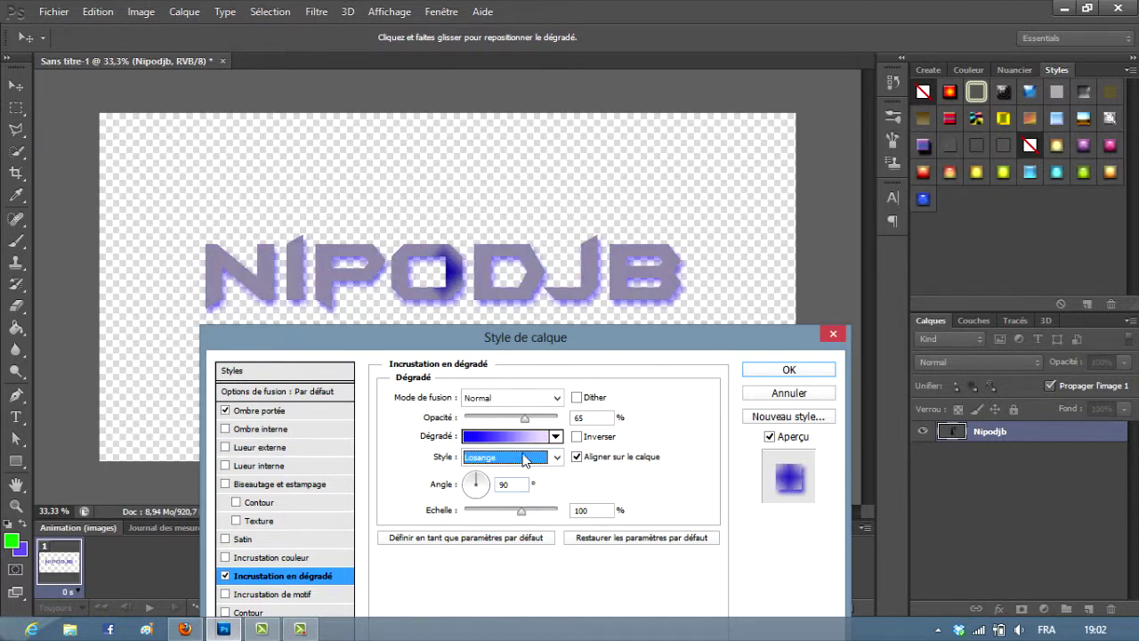
click(523, 457)
click(513, 476)
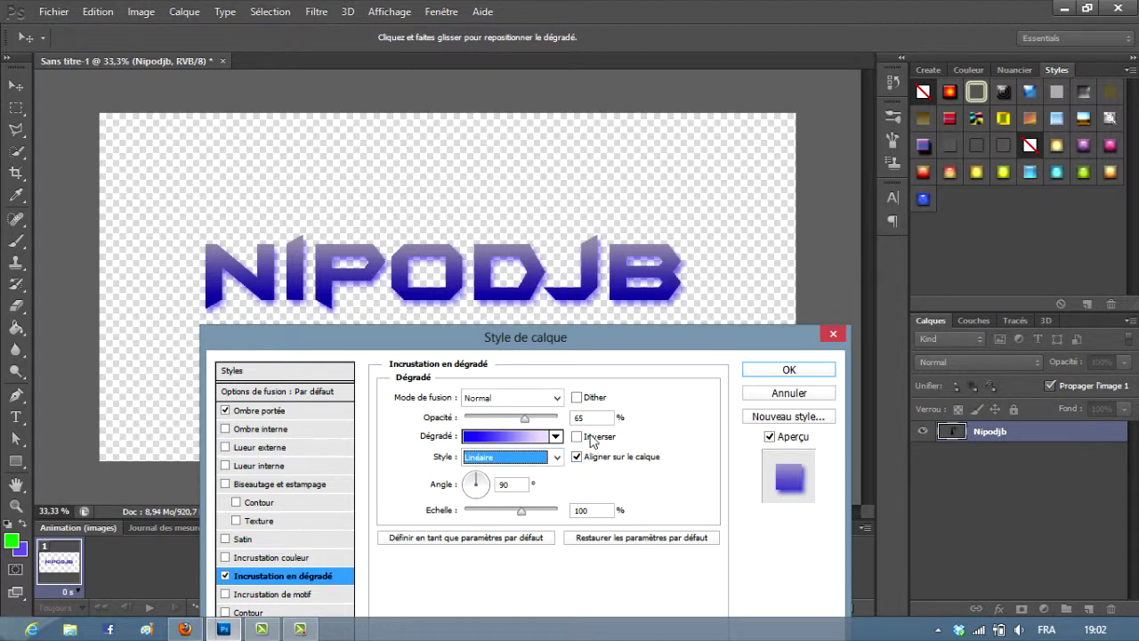
Step: Add a Biseau interne bevel with the Lisse technique, direction Haut and a small size to the text and accept the layer style
click(577, 437)
click(578, 439)
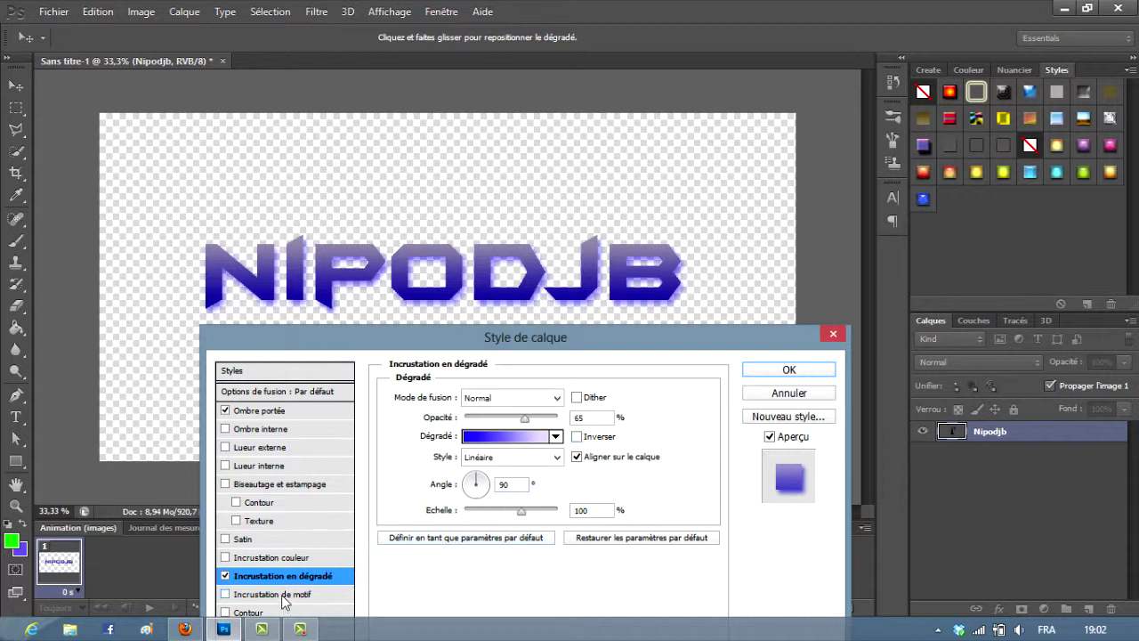
click(267, 484)
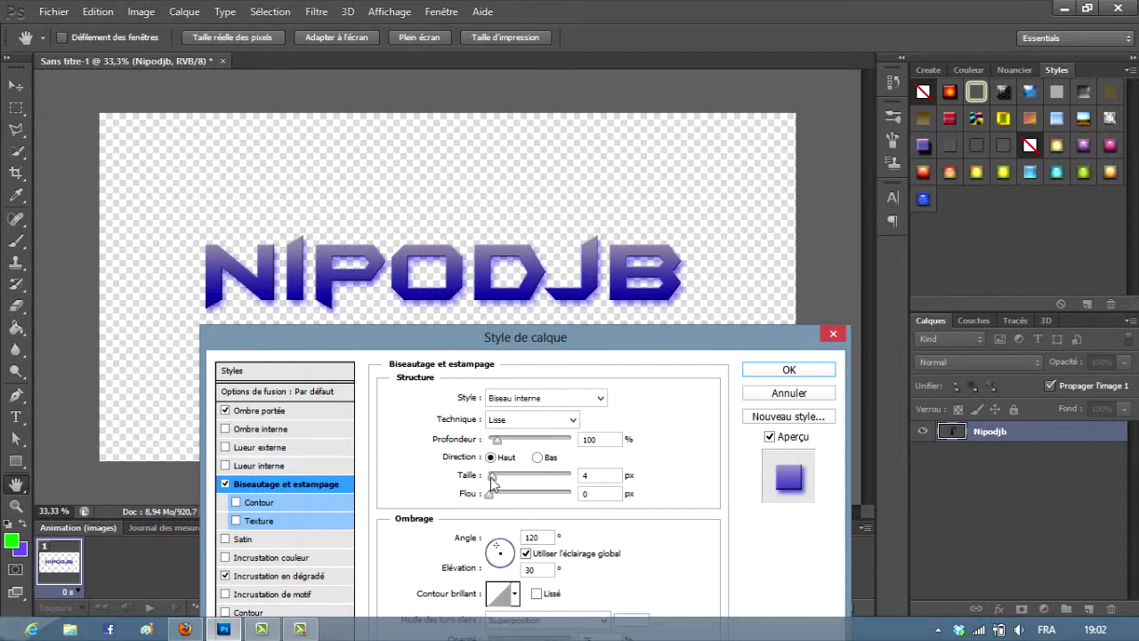
drag(492, 475, 492, 475)
click(789, 370)
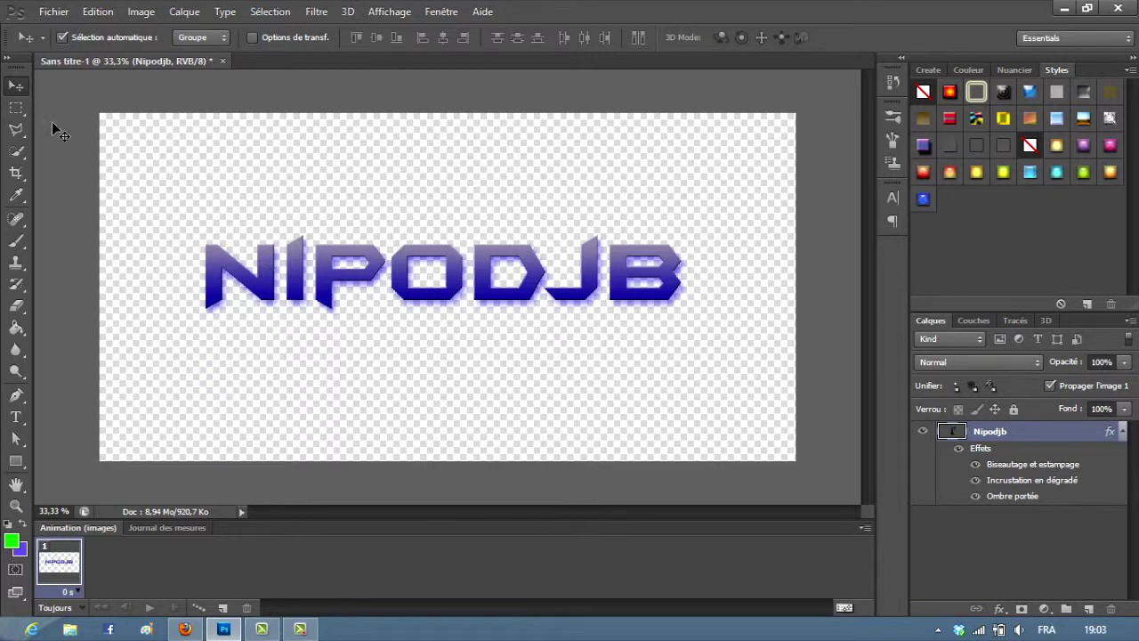
Step: Draw a thin rectangular selection across the middle of the whole NIPODJB text and try to cut it out
click(12, 110)
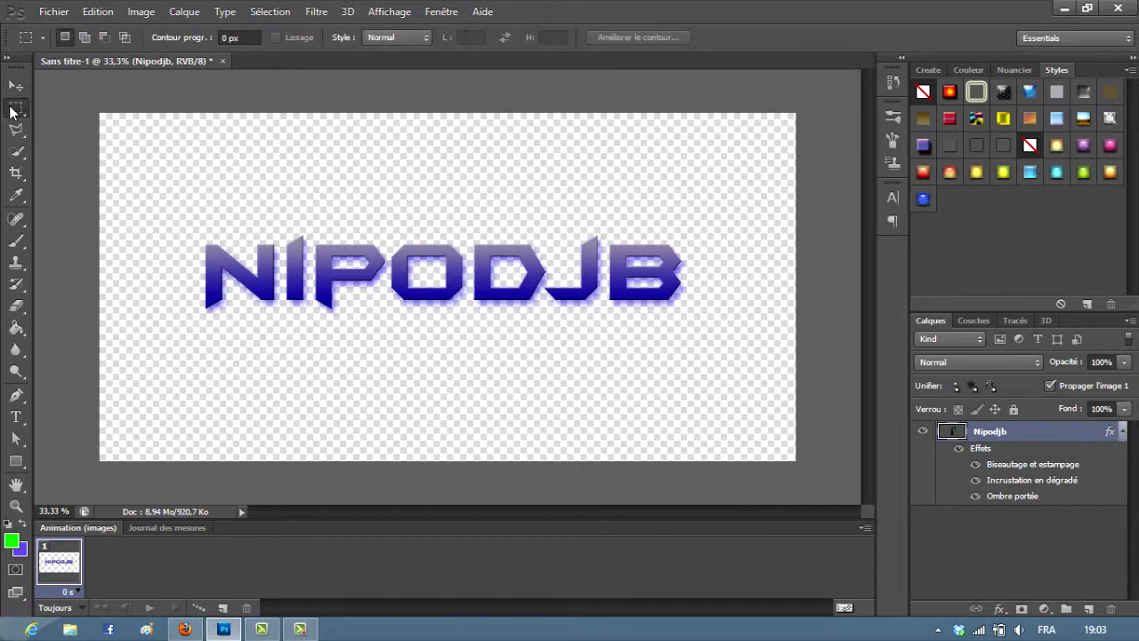
click(13, 110)
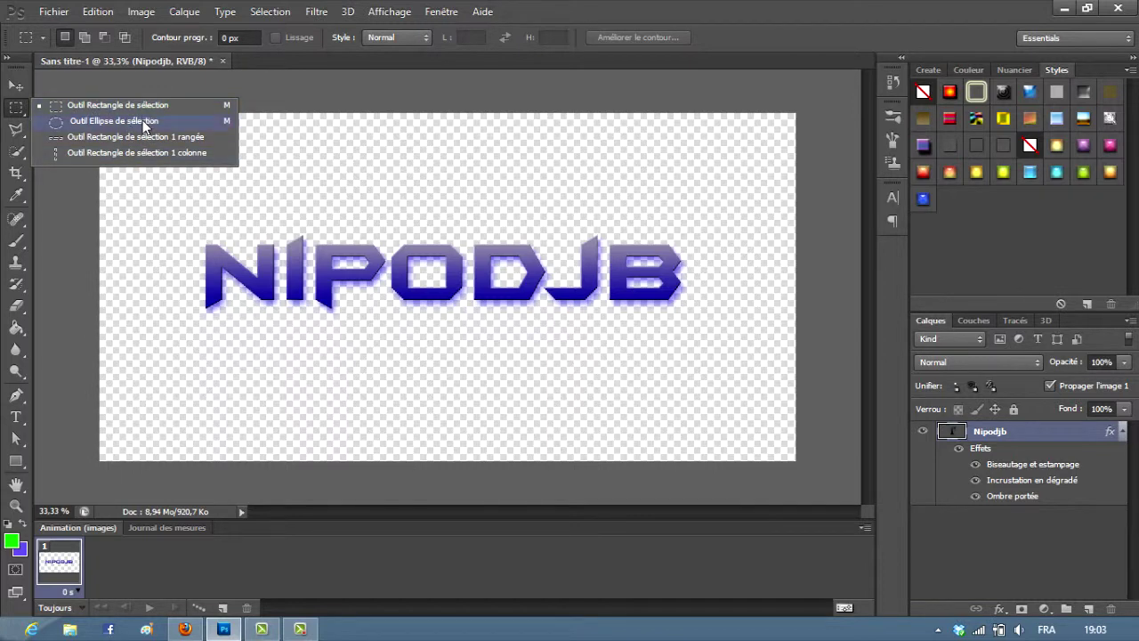
click(62, 107)
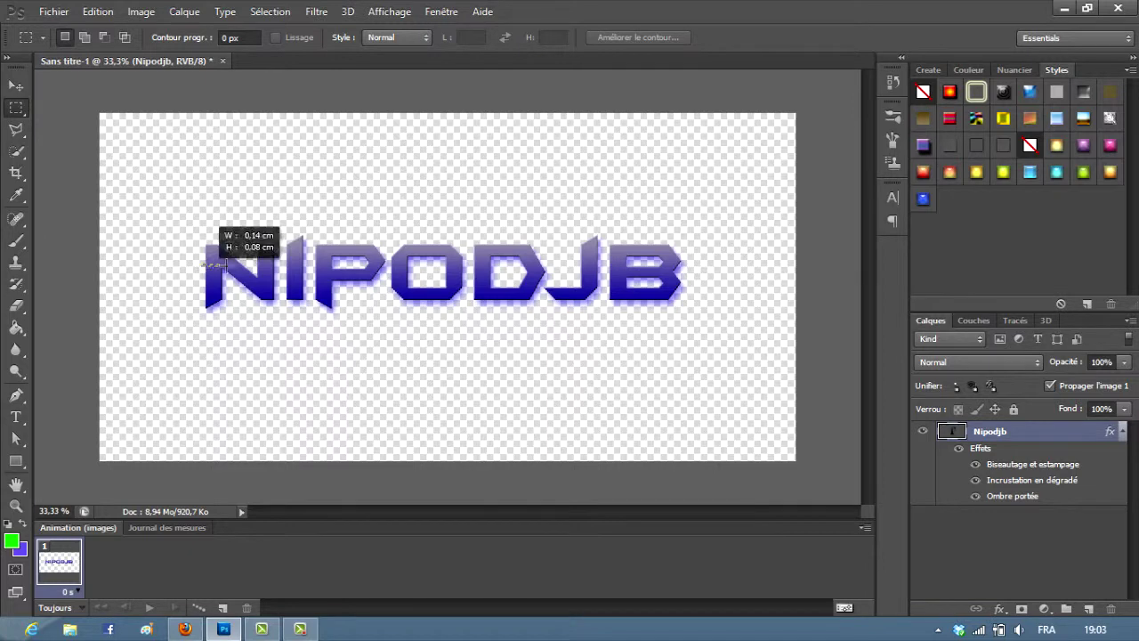
drag(544, 263, 703, 276)
drag(702, 275, 702, 275)
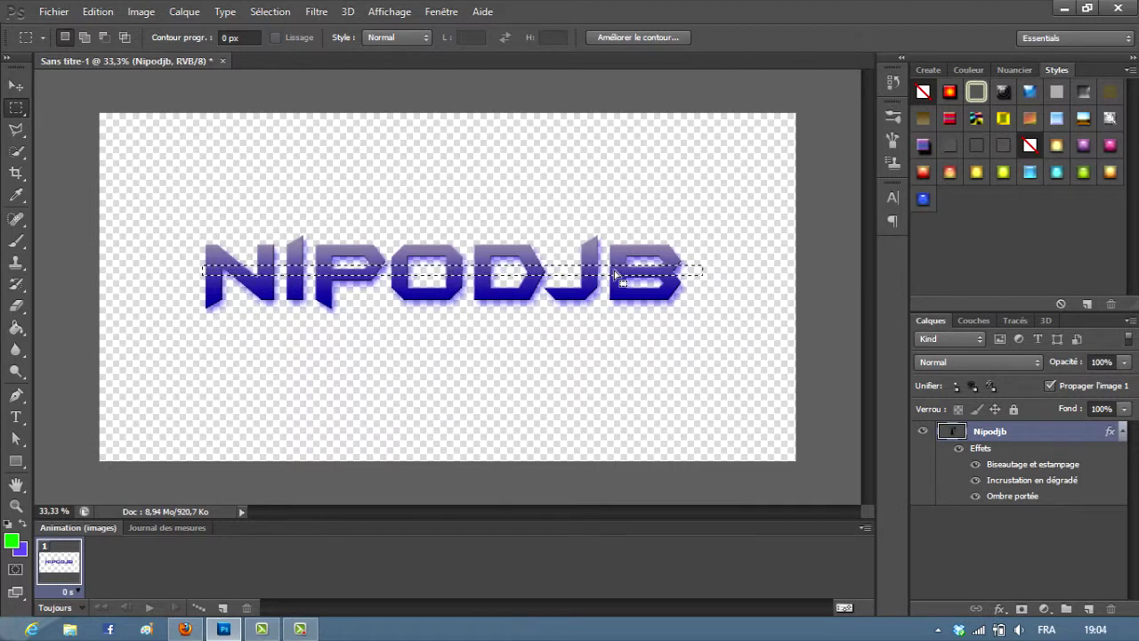
key(ctrl+x)
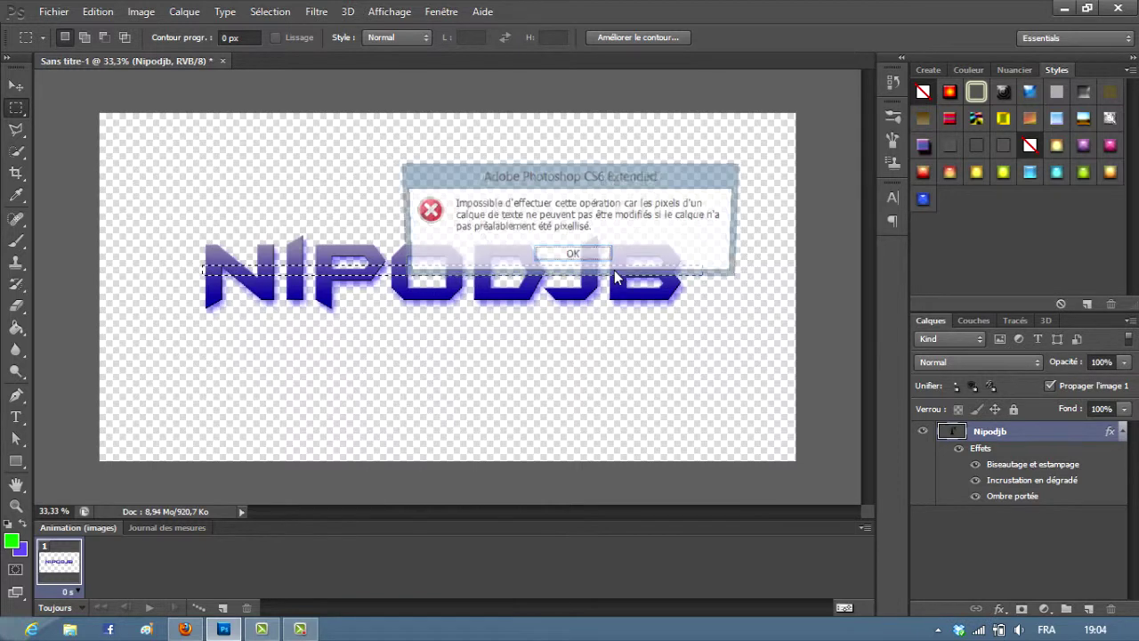
click(570, 254)
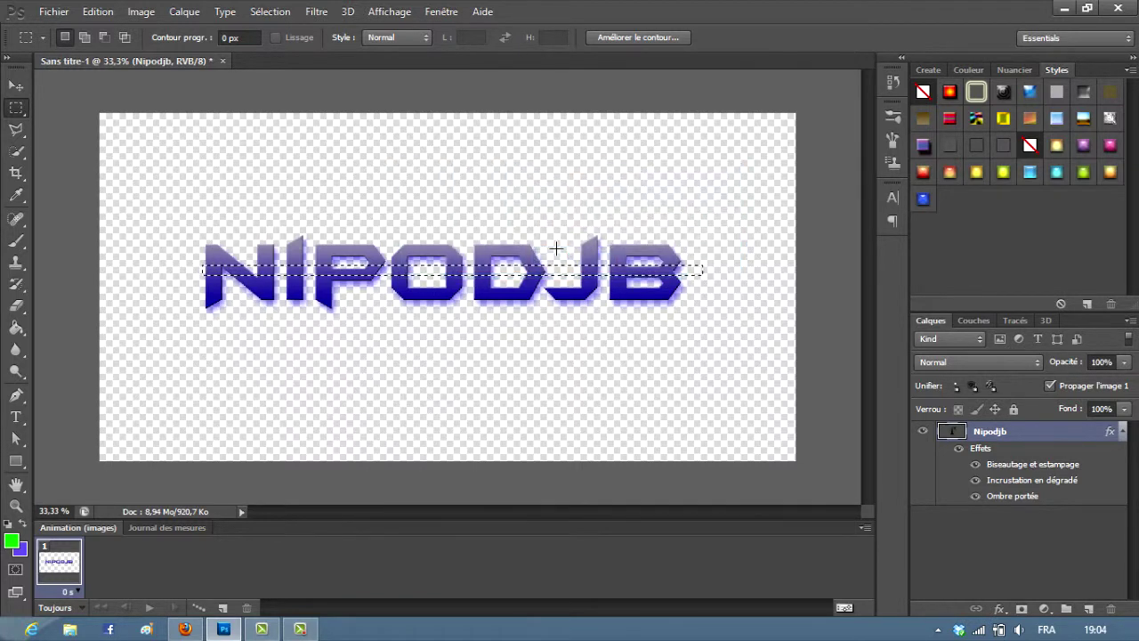
click(92, 11)
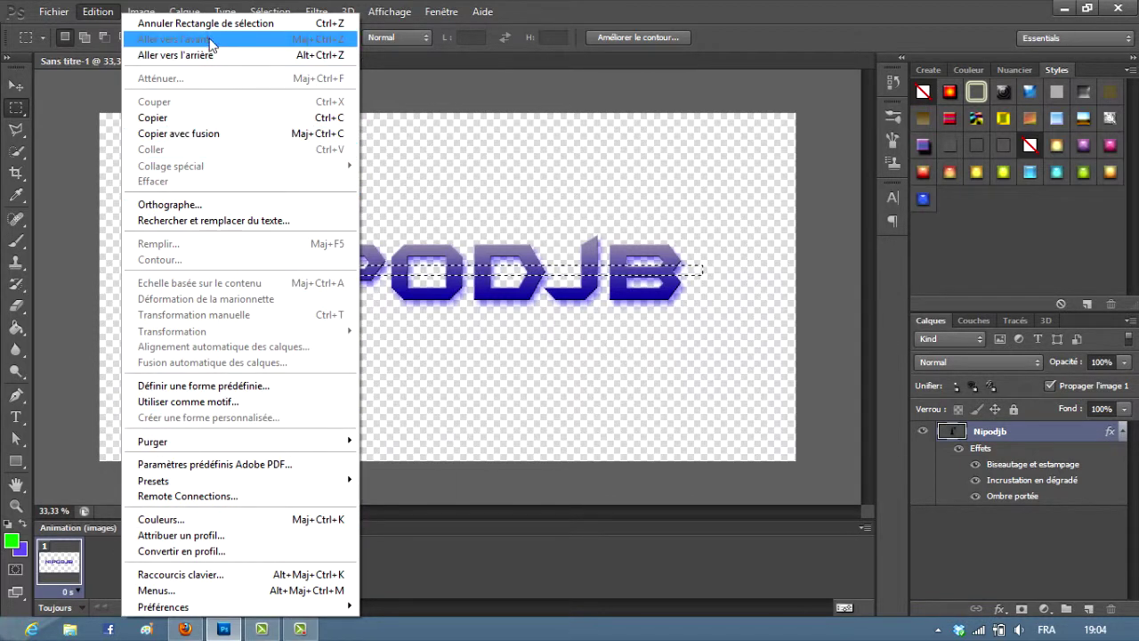
click(142, 12)
click(142, 12)
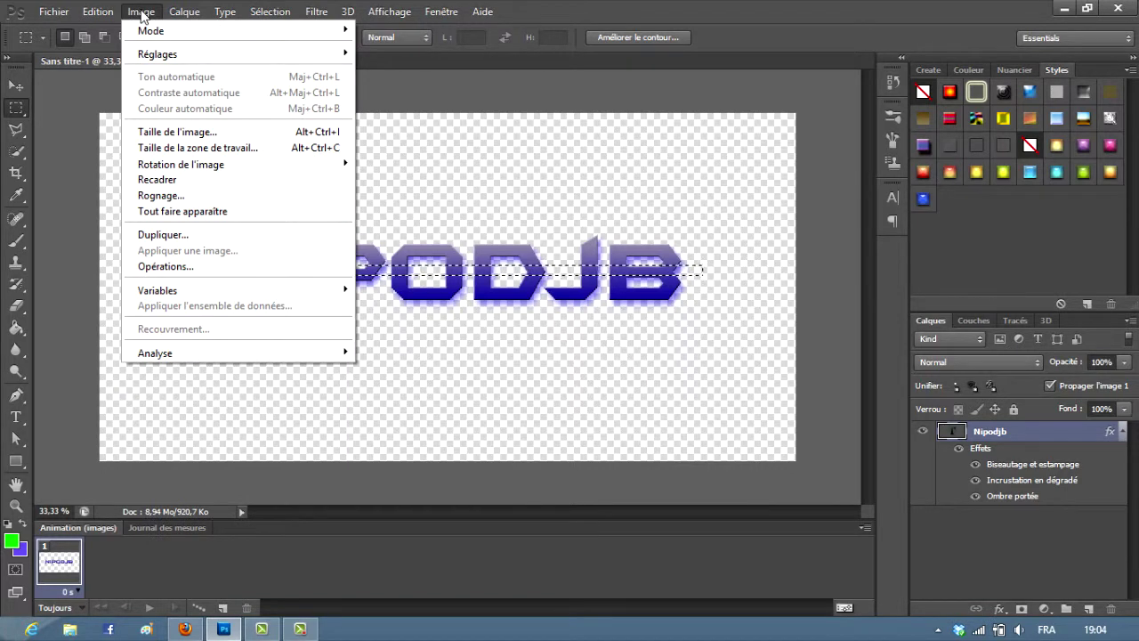
mouse_move(98, 11)
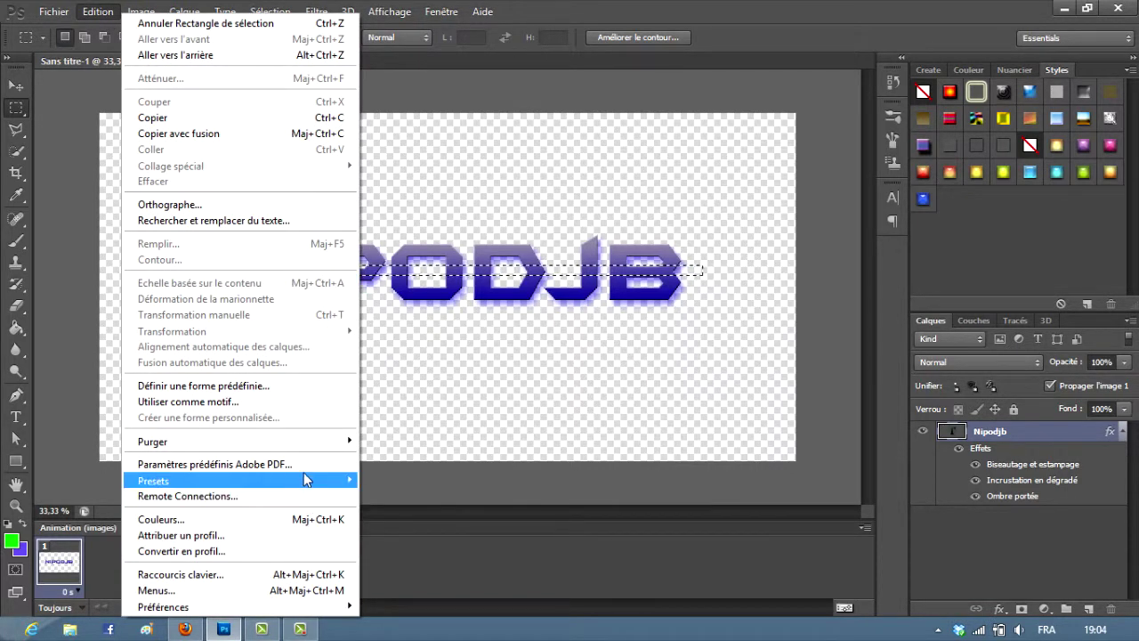
click(434, 384)
Step: Replace the selection with a thinner horizontal band through the middle of all the letters and try to delete its contents
click(481, 275)
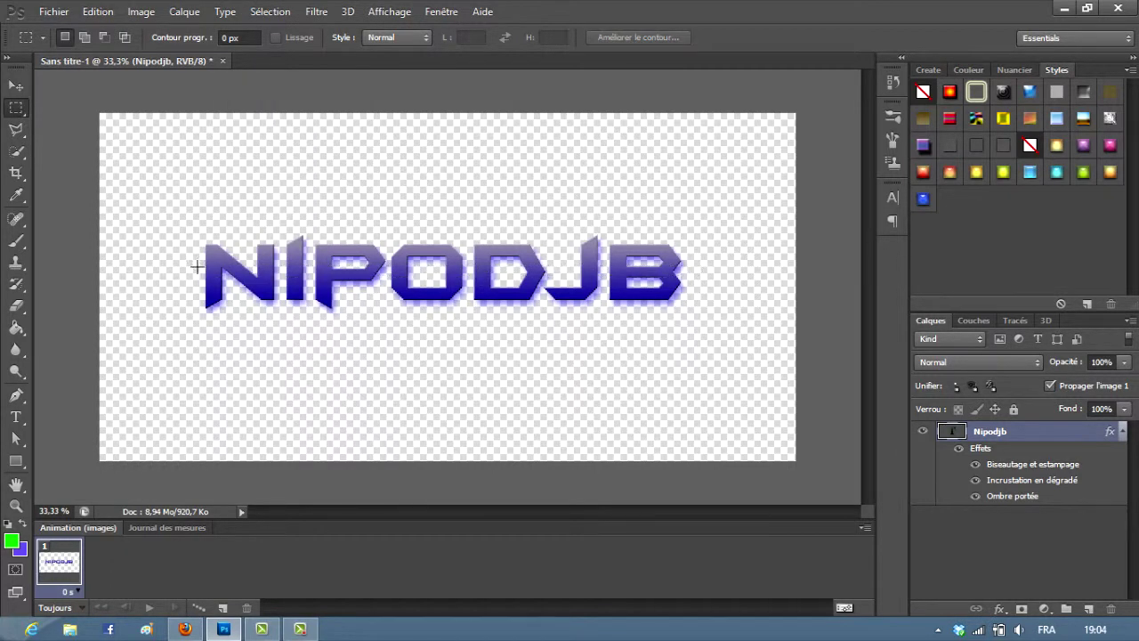
drag(651, 279, 694, 275)
drag(700, 265, 614, 263)
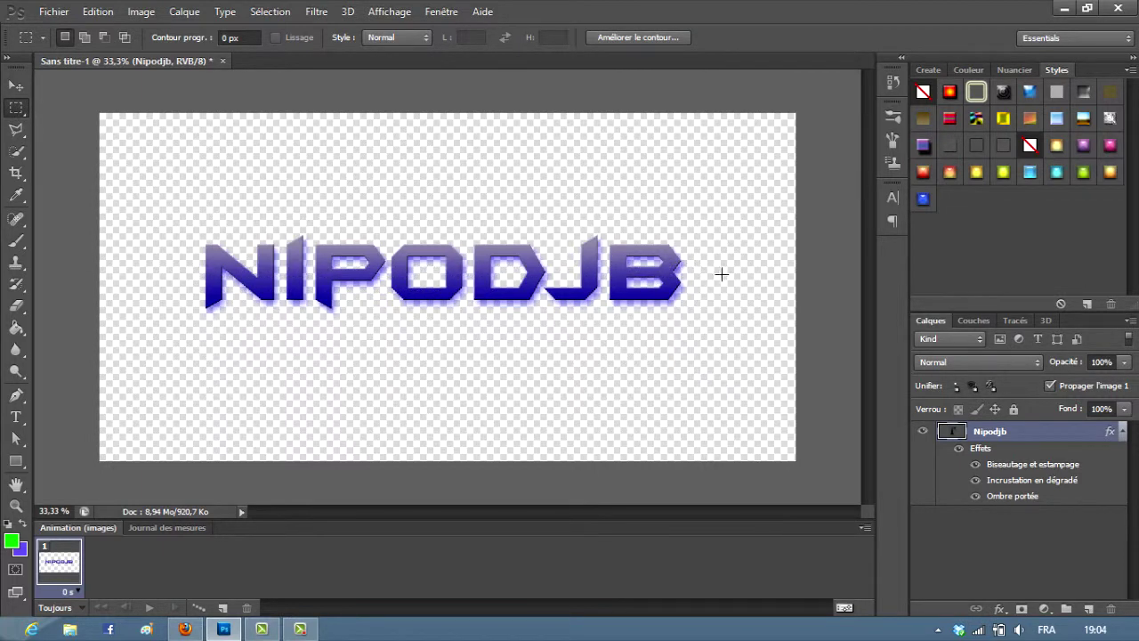
drag(443, 266, 195, 271)
click(195, 271)
key(ctrl+z)
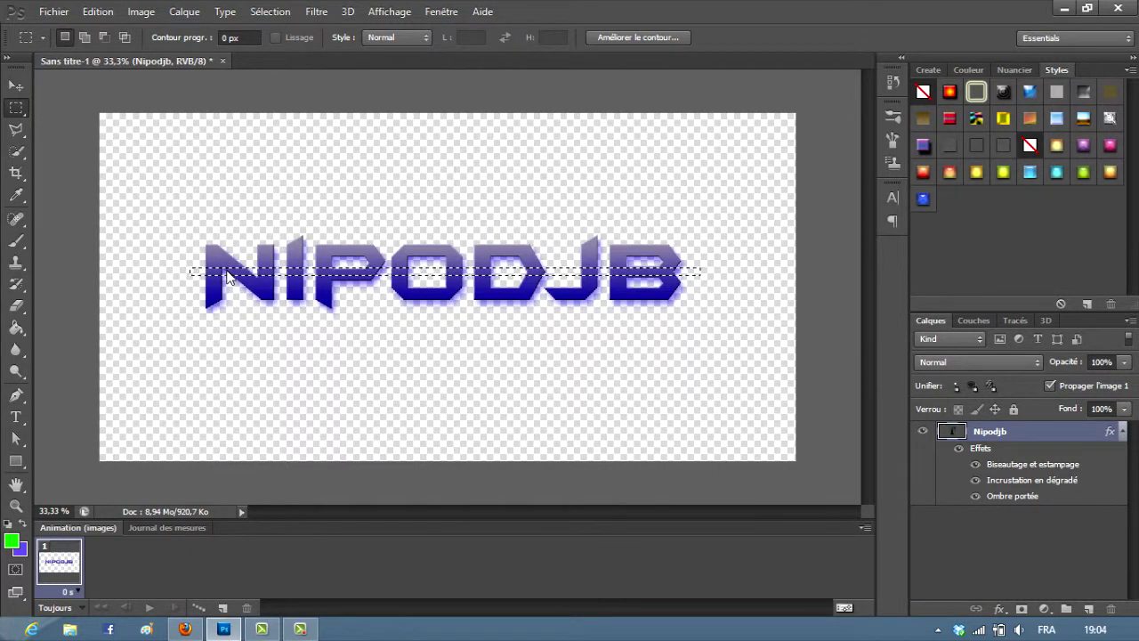
key(Delete)
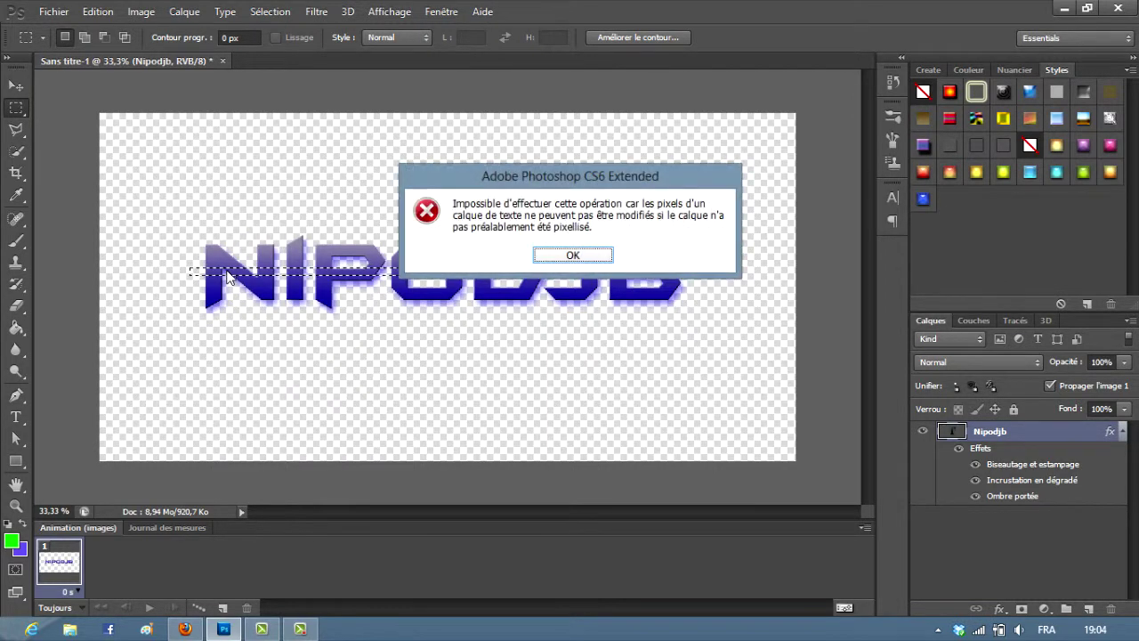
click(572, 256)
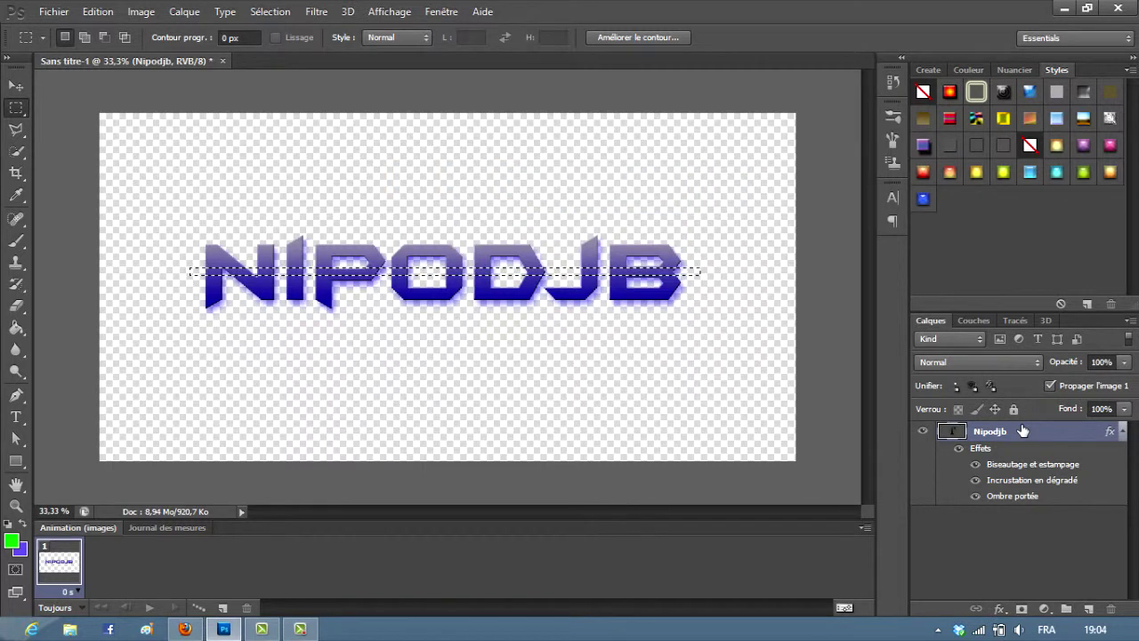
key(h)
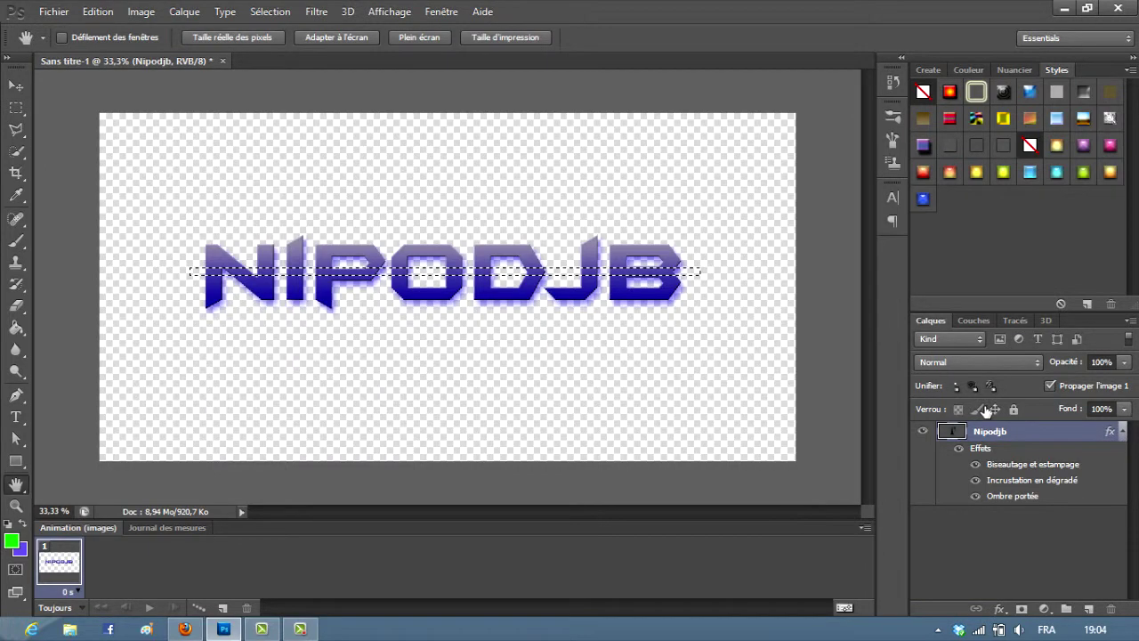
double_click(1014, 431)
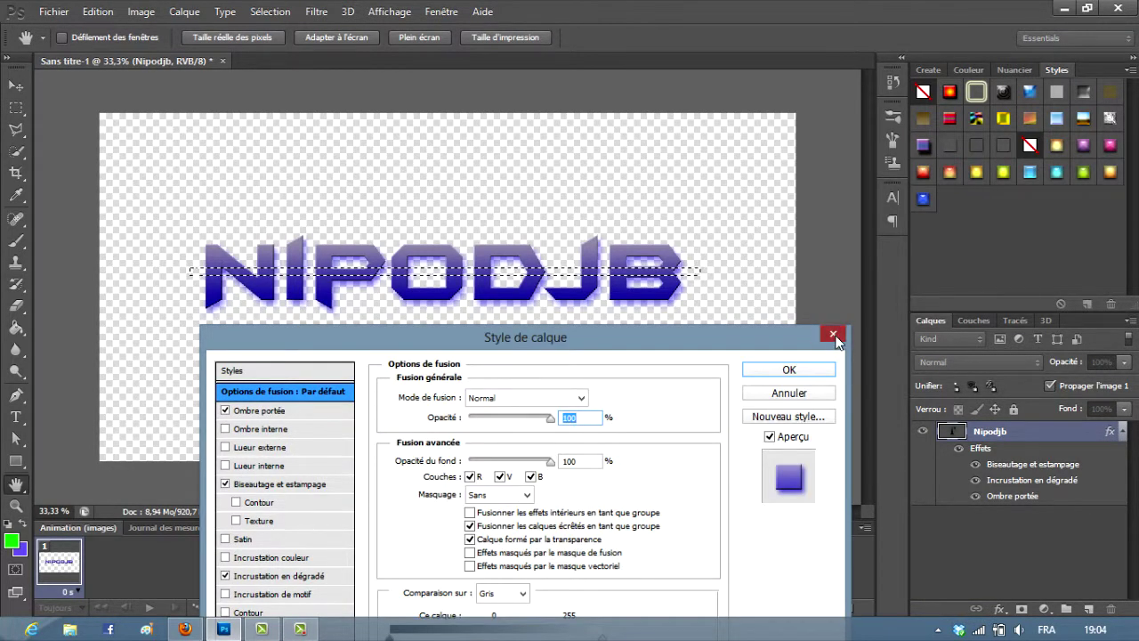
key(m)
key(Escape)
Step: Rasterise the Nipodjb text layer with the Pixellisation option Texte so that its pixels can be edited
click(82, 8)
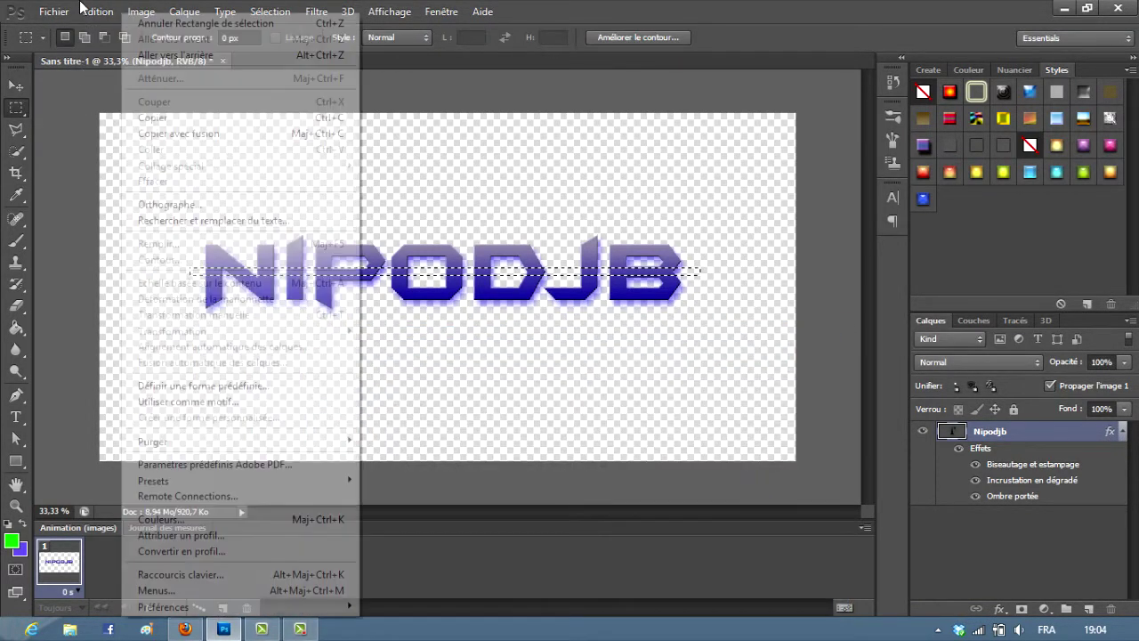
mouse_move(140, 11)
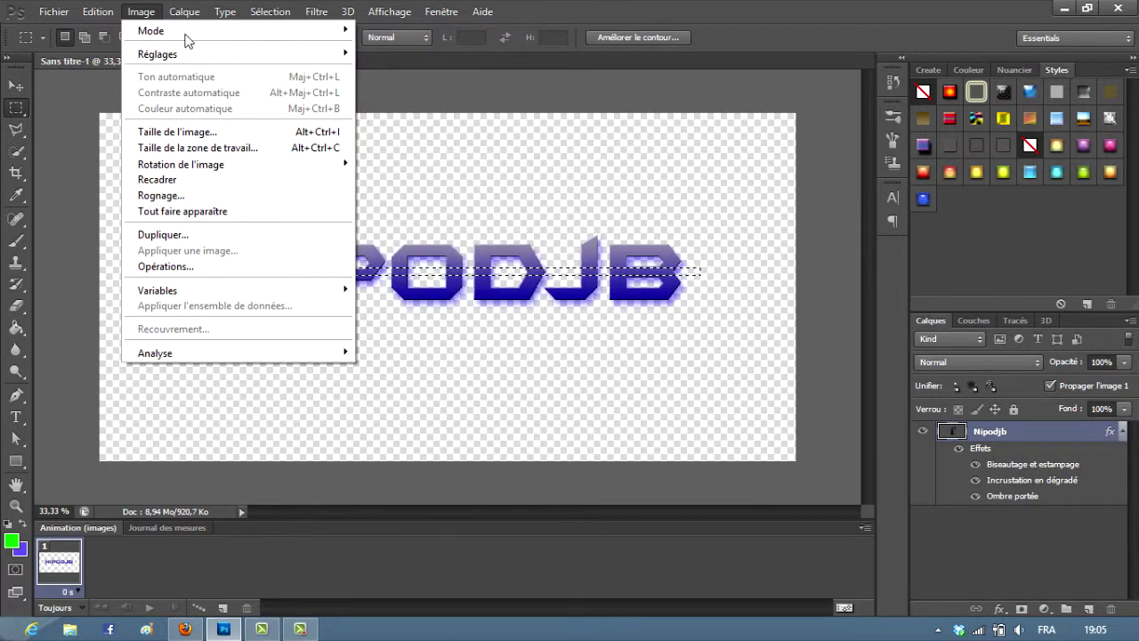
mouse_move(184, 13)
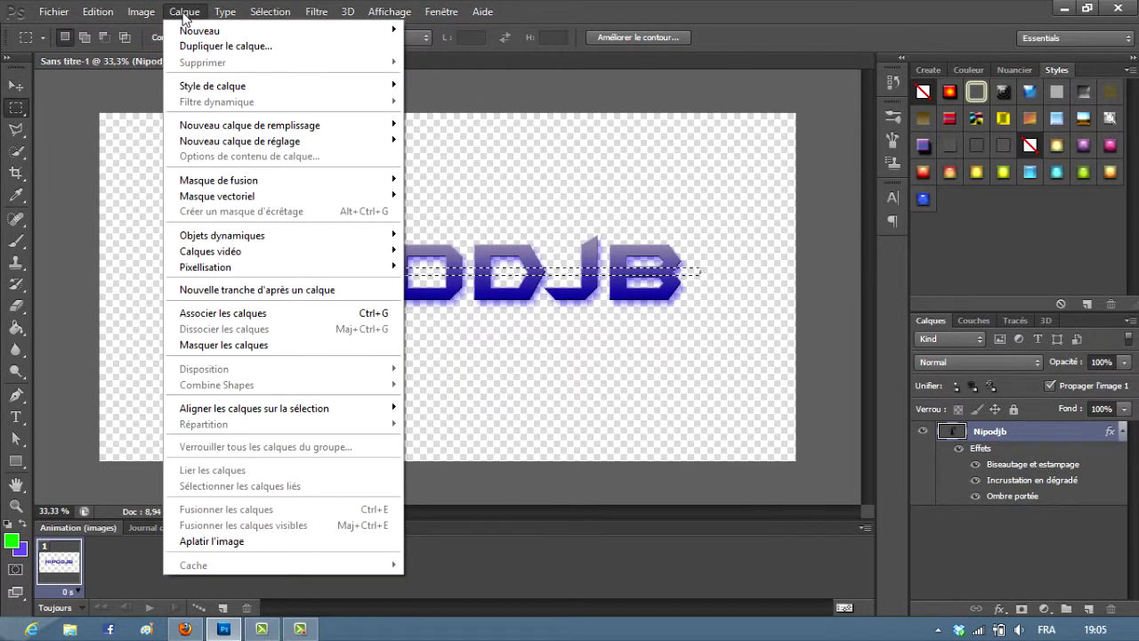
mouse_move(382, 268)
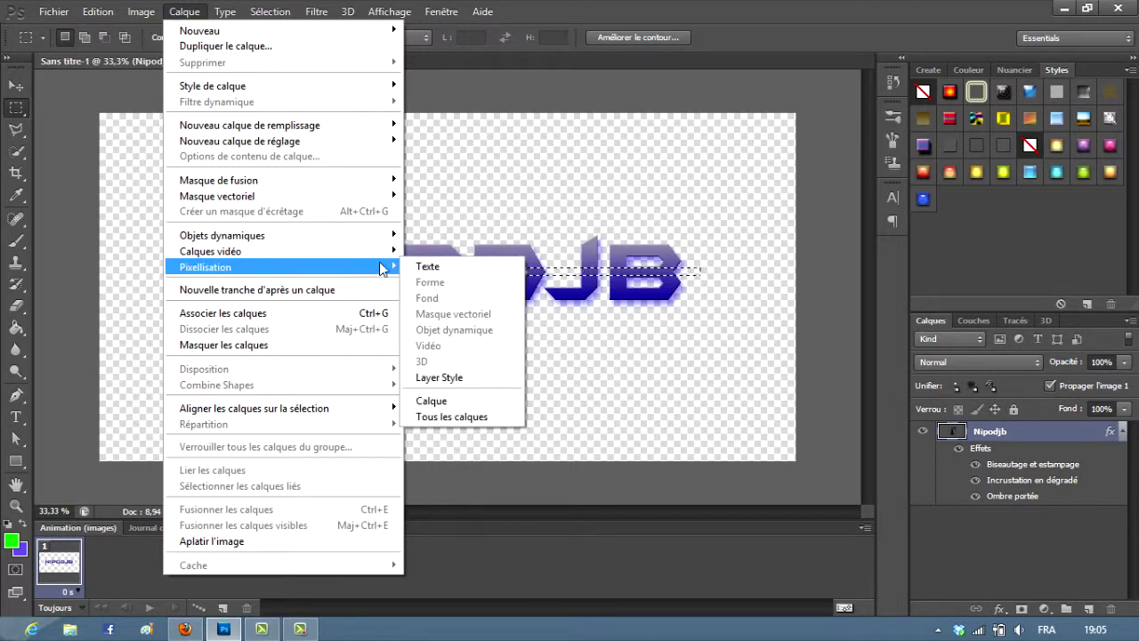
click(458, 276)
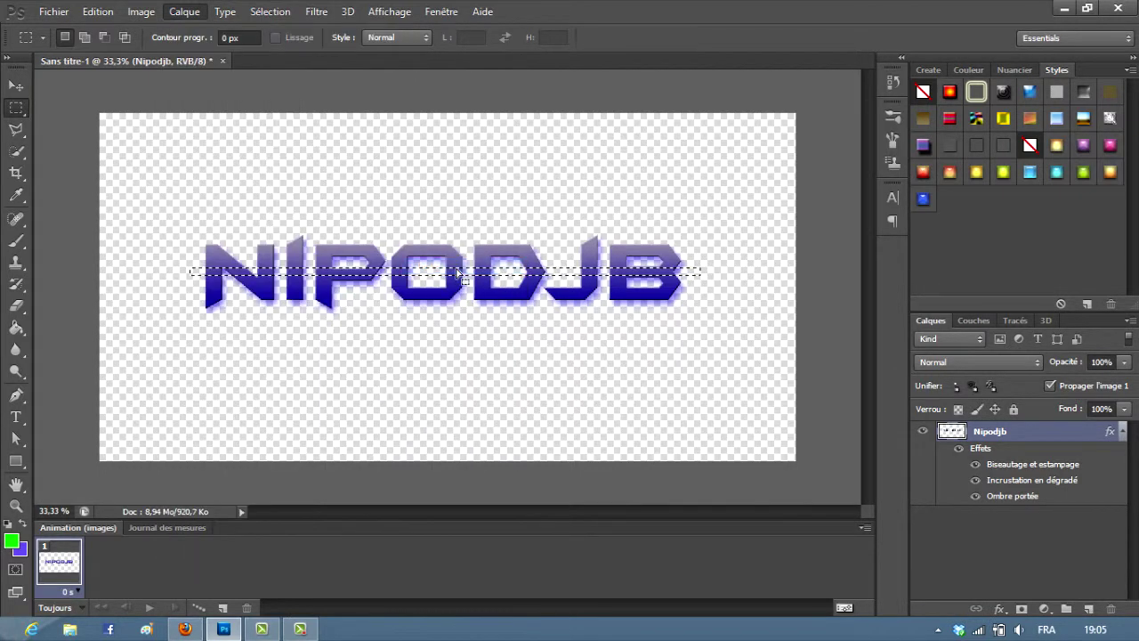
Step: Delete the selected horizontal band from the rasterised letters, clear the selection and move the split text slightly down
click(198, 14)
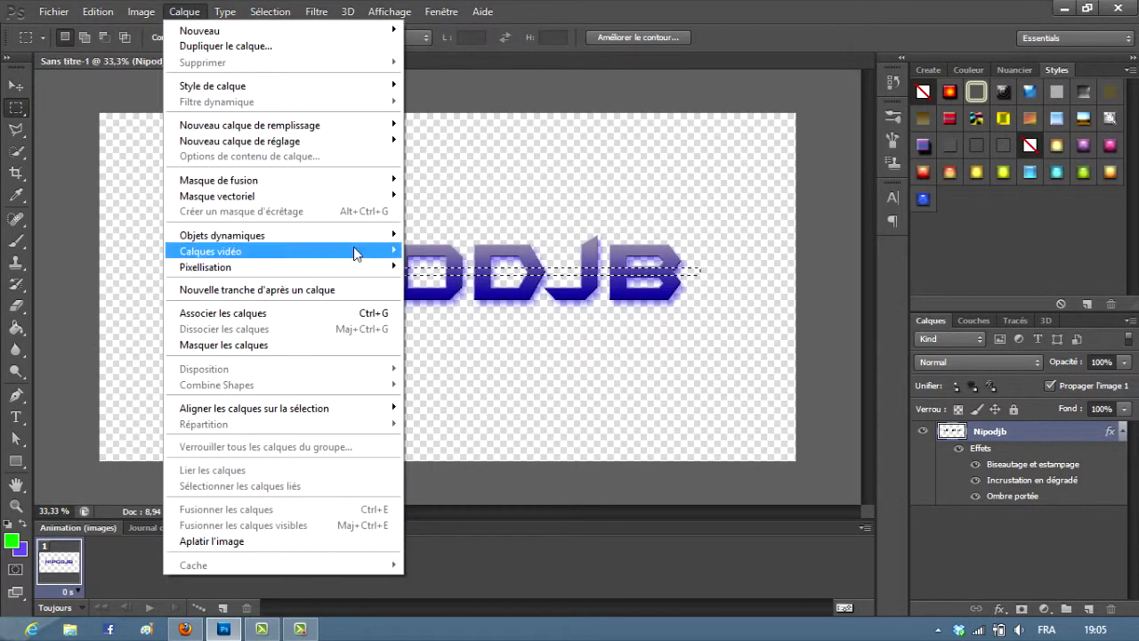
mouse_move(372, 270)
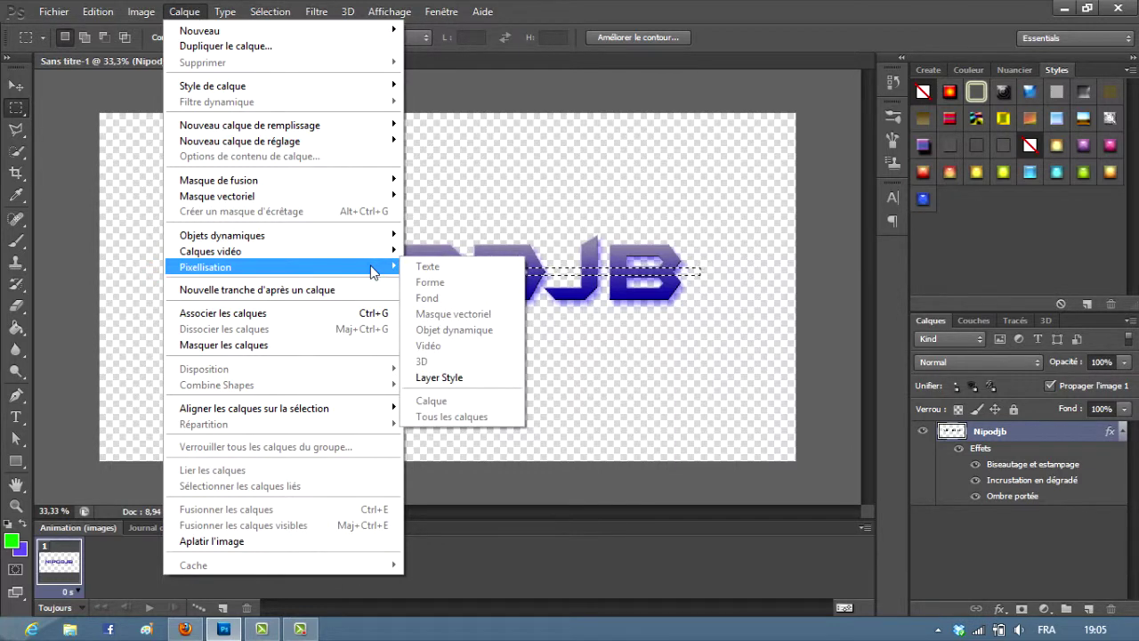
click(620, 280)
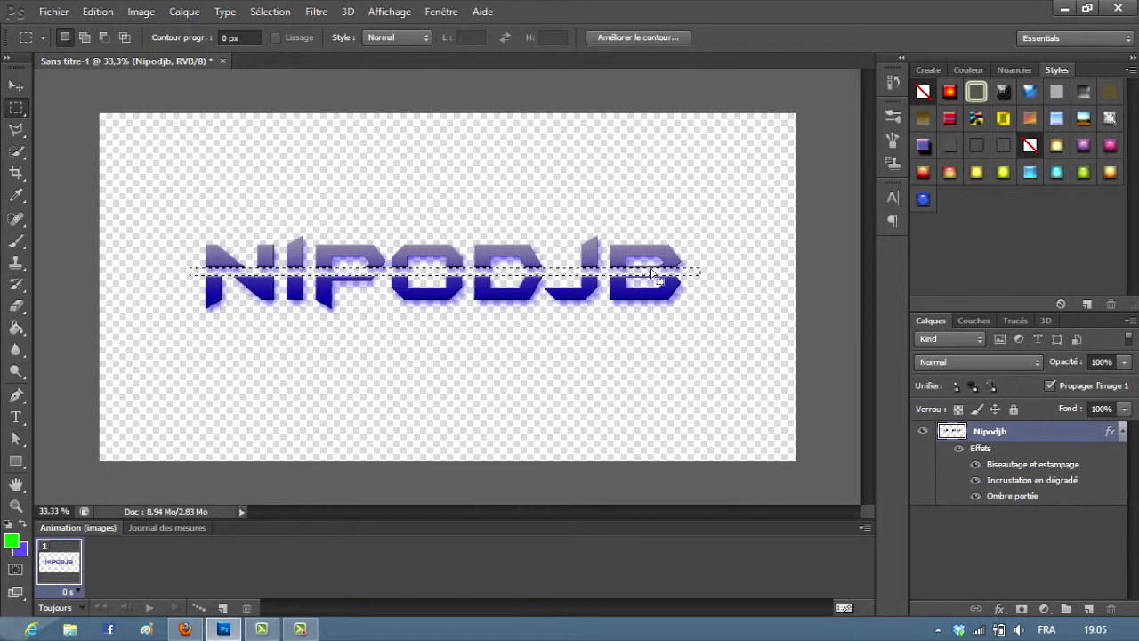
click(166, 193)
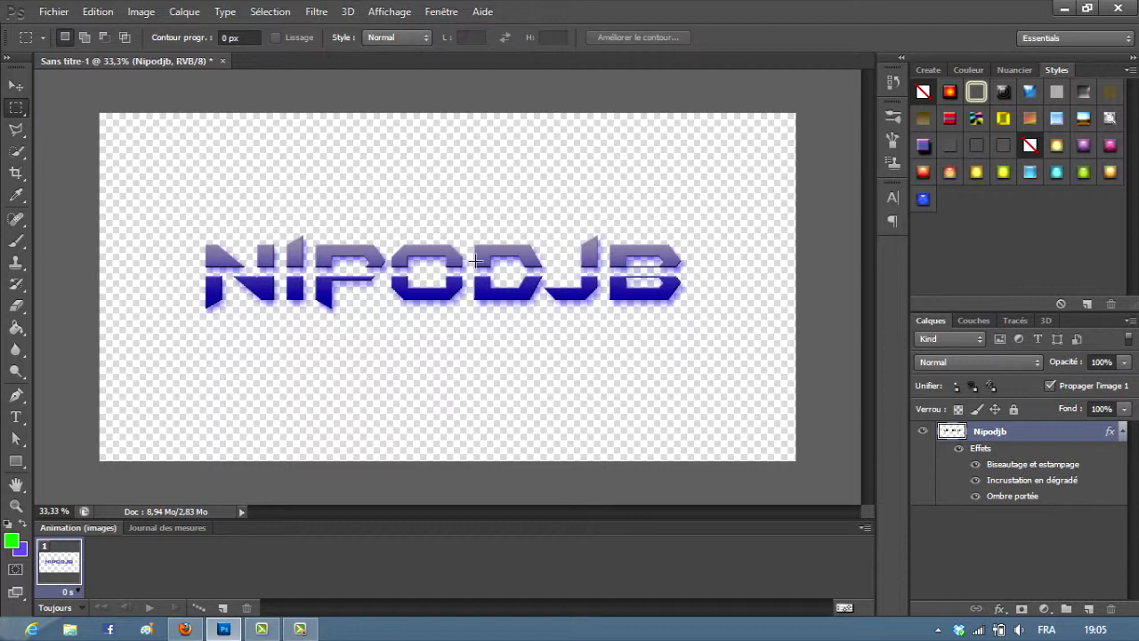
click(14, 88)
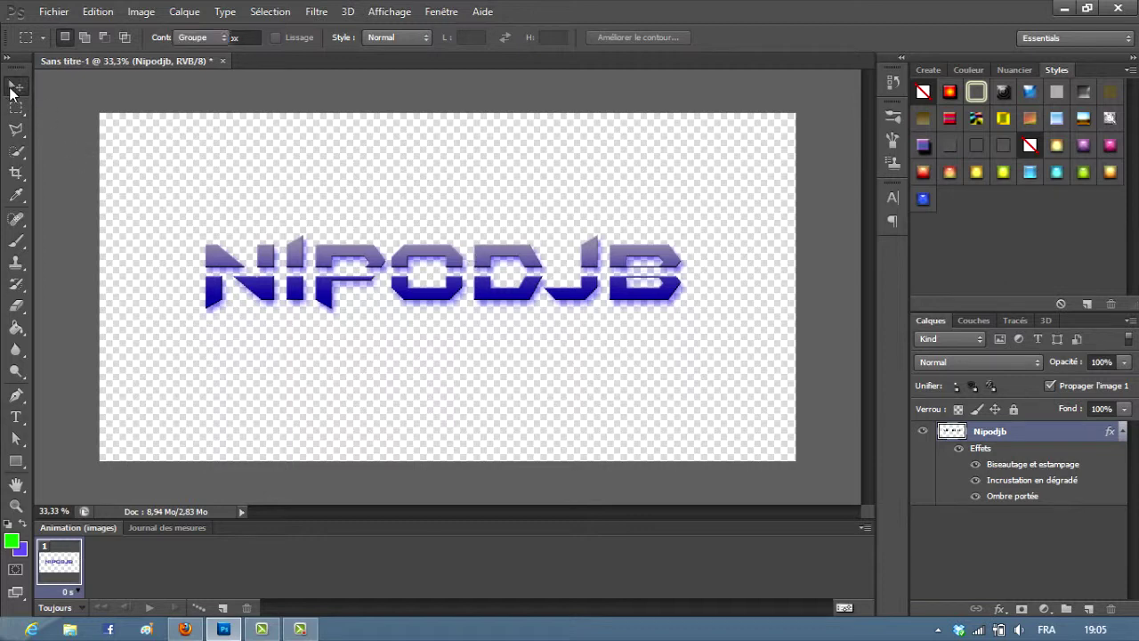
mouse_move(333, 256)
mouse_down()
mouse_move(334, 275)
mouse_move(333, 252)
mouse_up()
Step: Cut a round hole through the centre of the letter D using an elliptical selection, and clear the selection
click(25, 104)
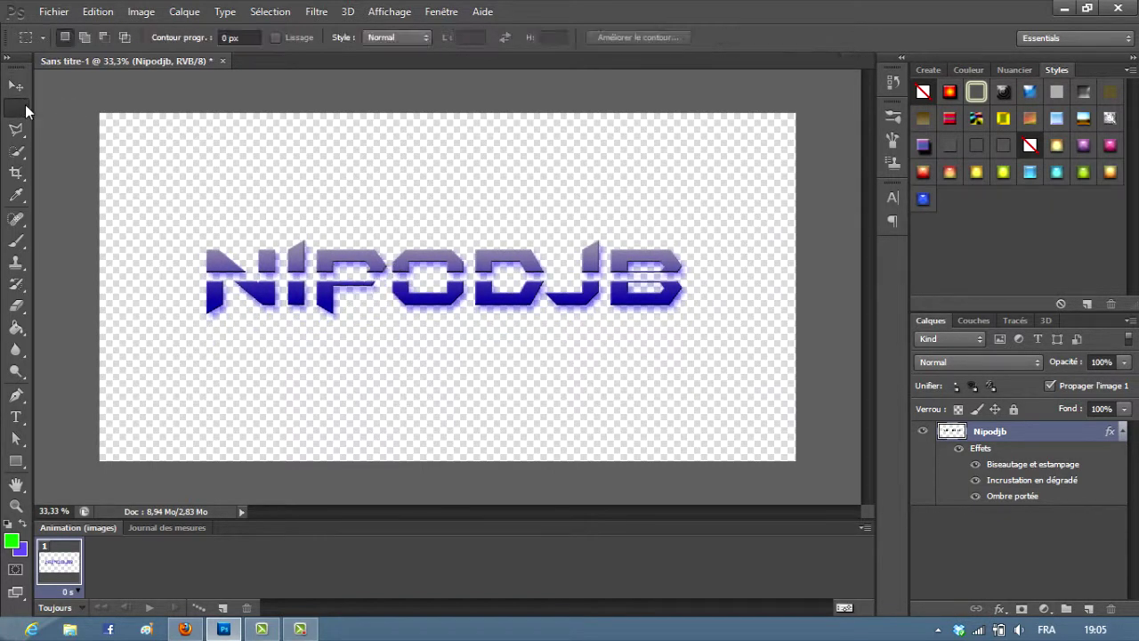
click(55, 122)
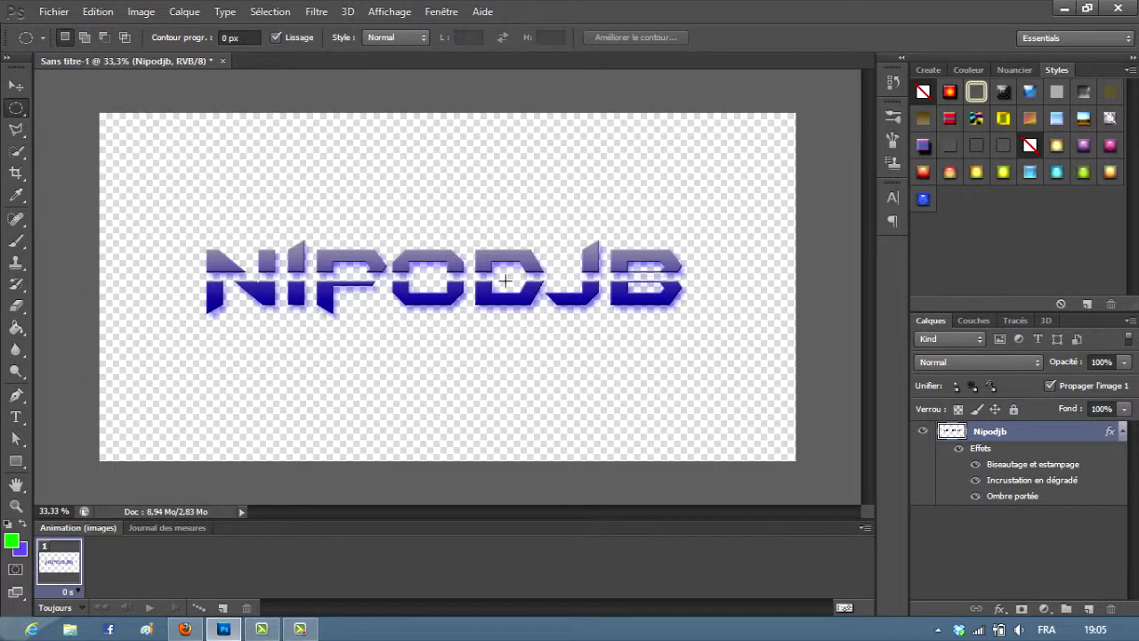
mouse_move(504, 281)
mouse_down()
mouse_move(519, 276)
mouse_move(475, 269)
mouse_move(489, 277)
mouse_move(488, 251)
mouse_move(498, 280)
mouse_up()
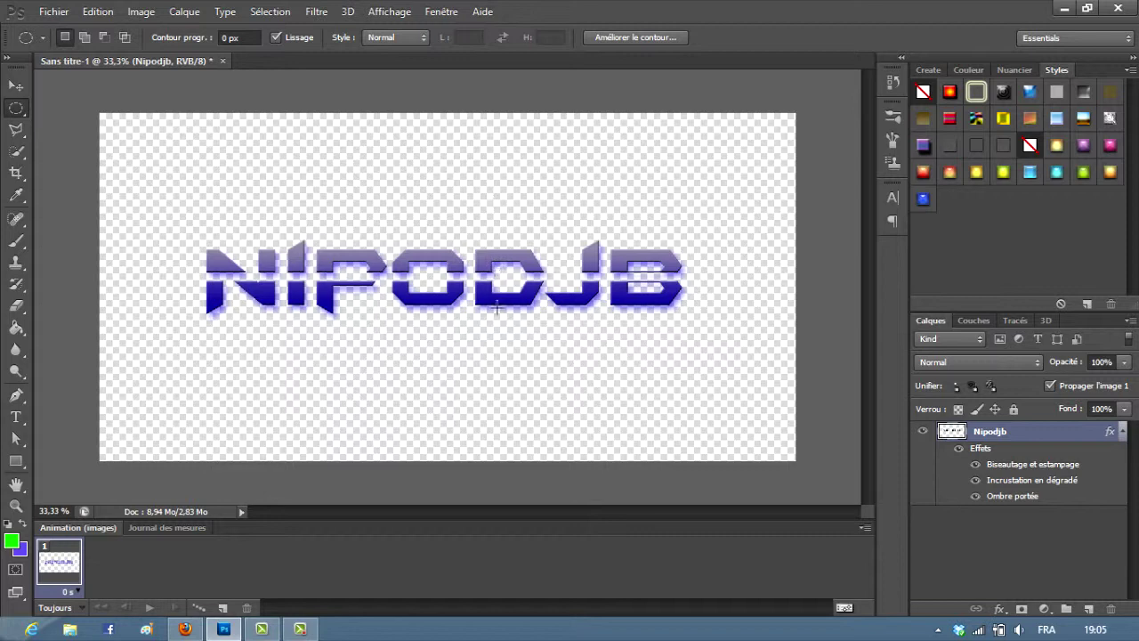
click(487, 260)
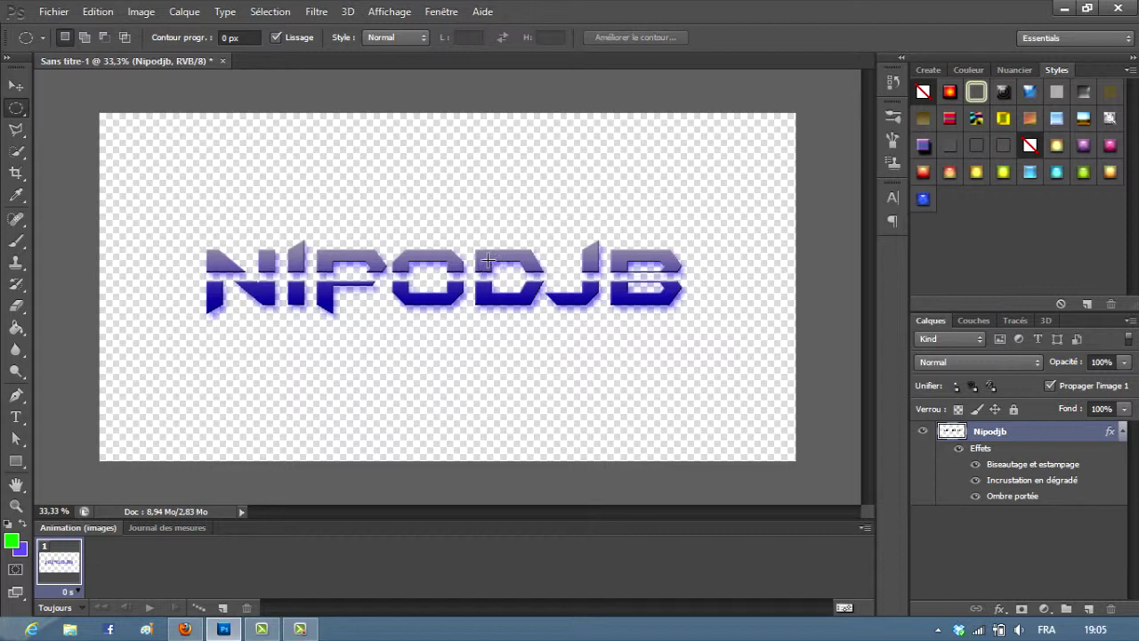
mouse_move(505, 280)
mouse_down()
mouse_move(497, 274)
mouse_move(524, 280)
mouse_move(532, 296)
mouse_move(508, 285)
mouse_up()
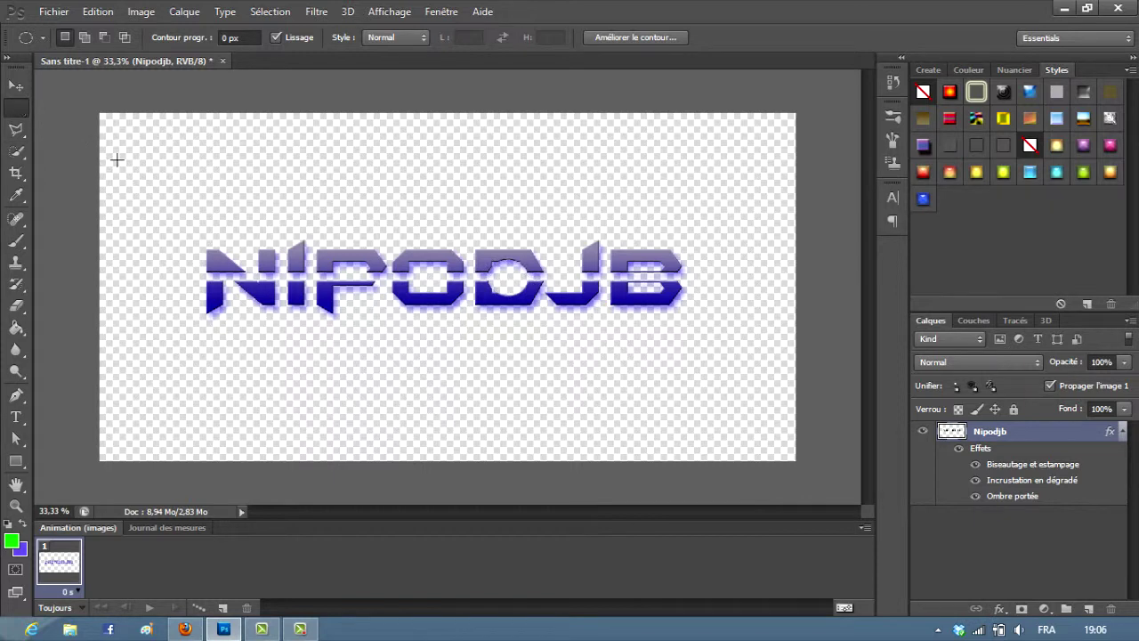
click(144, 156)
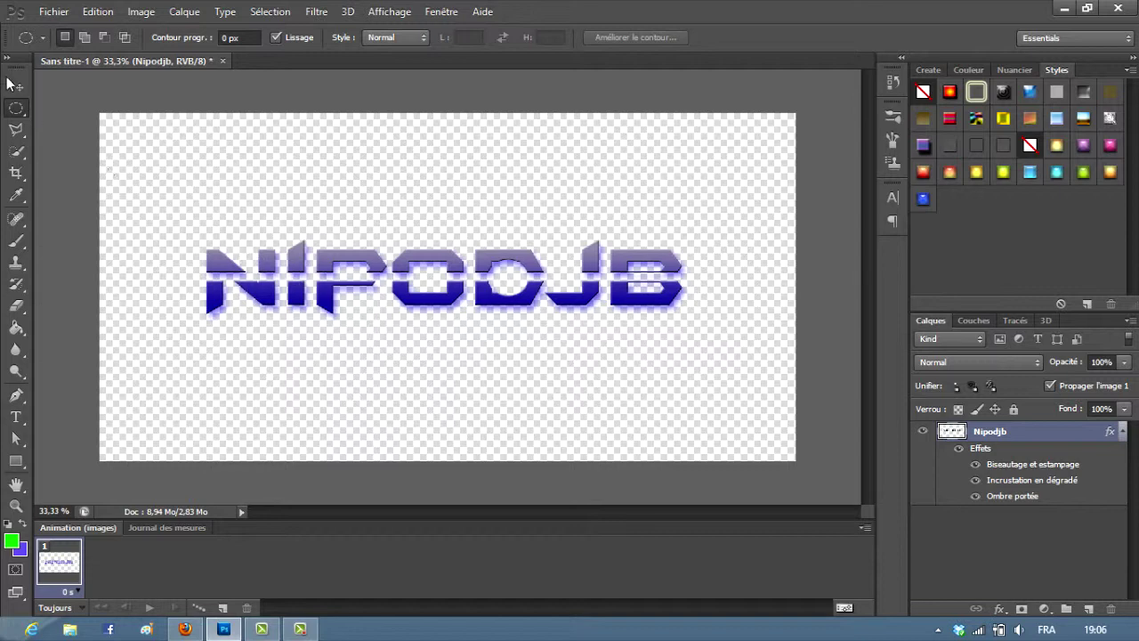
Step: Add a new empty layer named Calque 1 above the Nipodjb layer and activate the Brush tool (Outil Pinceau)
click(14, 84)
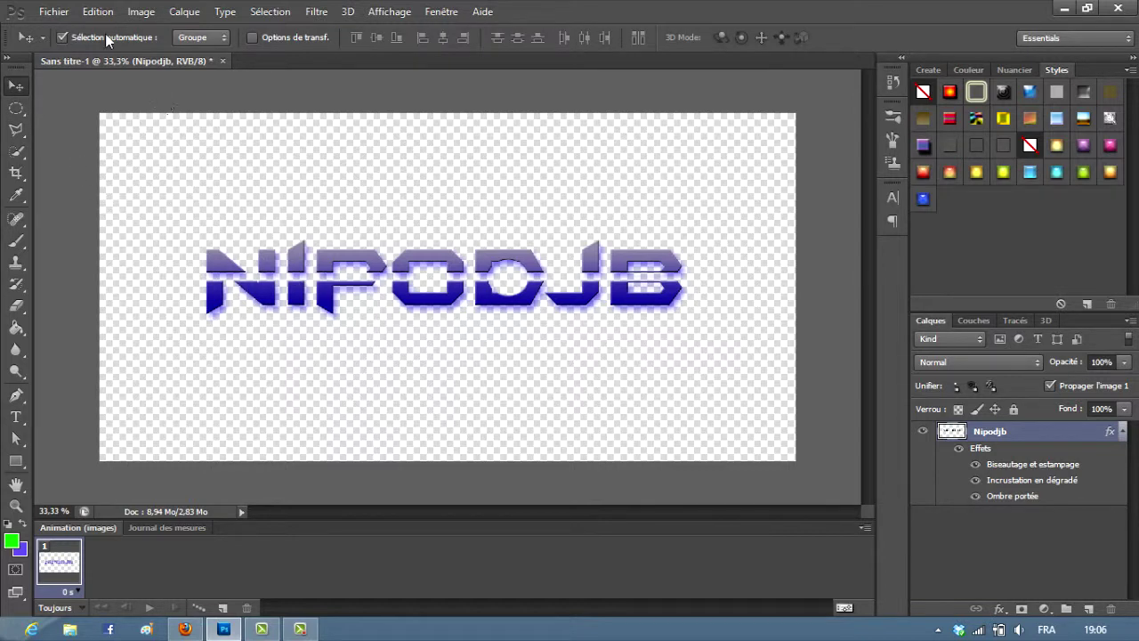
click(183, 12)
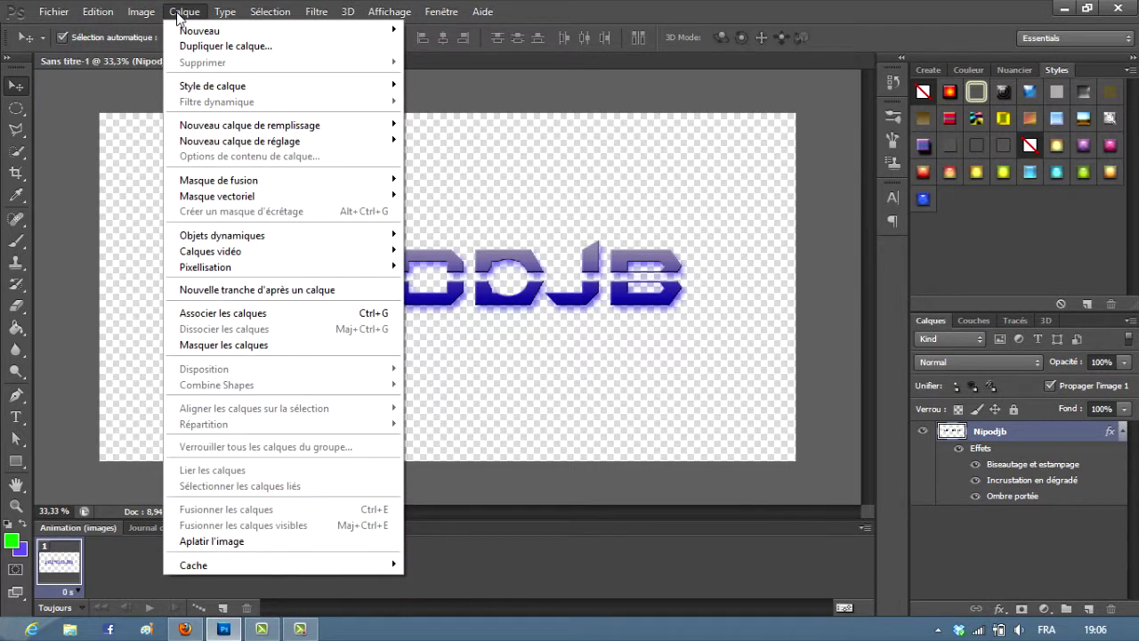
mouse_move(203, 30)
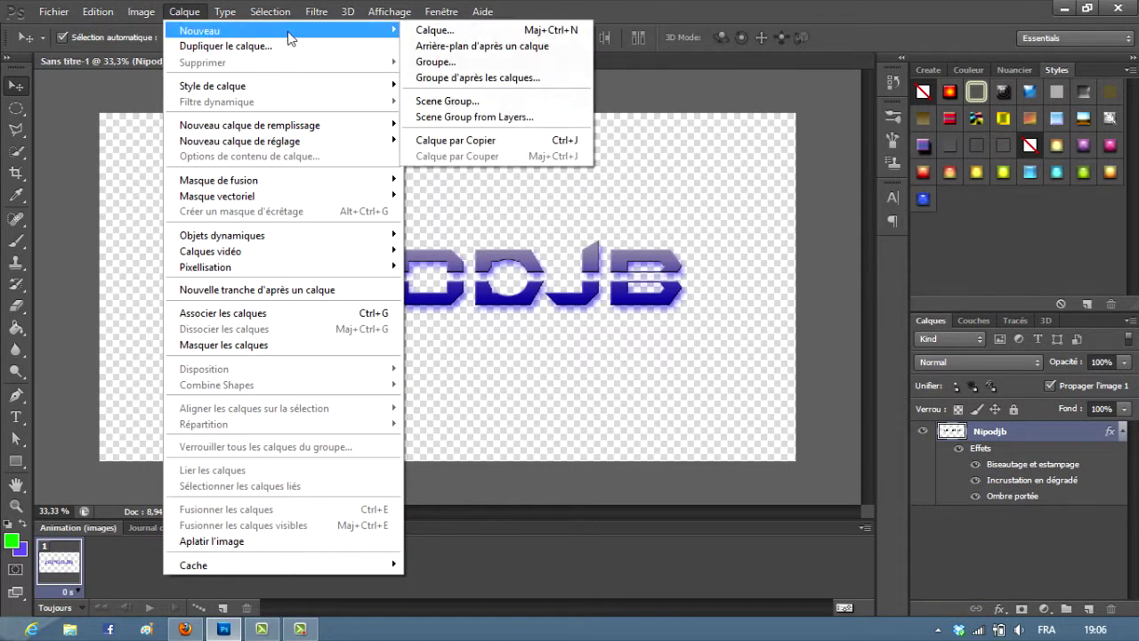
click(423, 31)
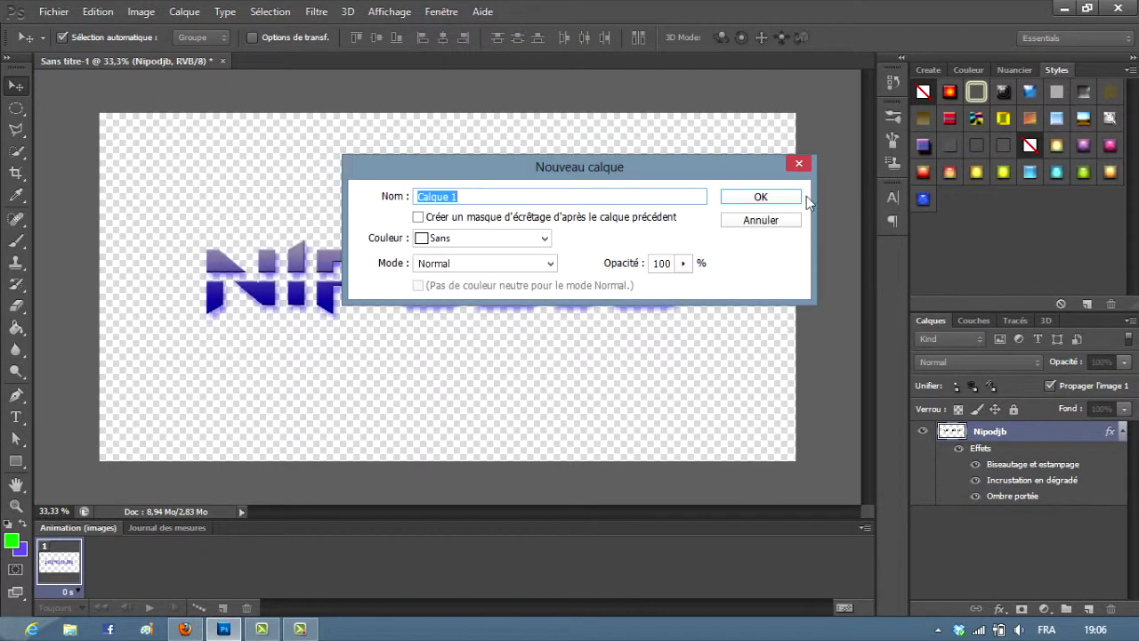
click(764, 196)
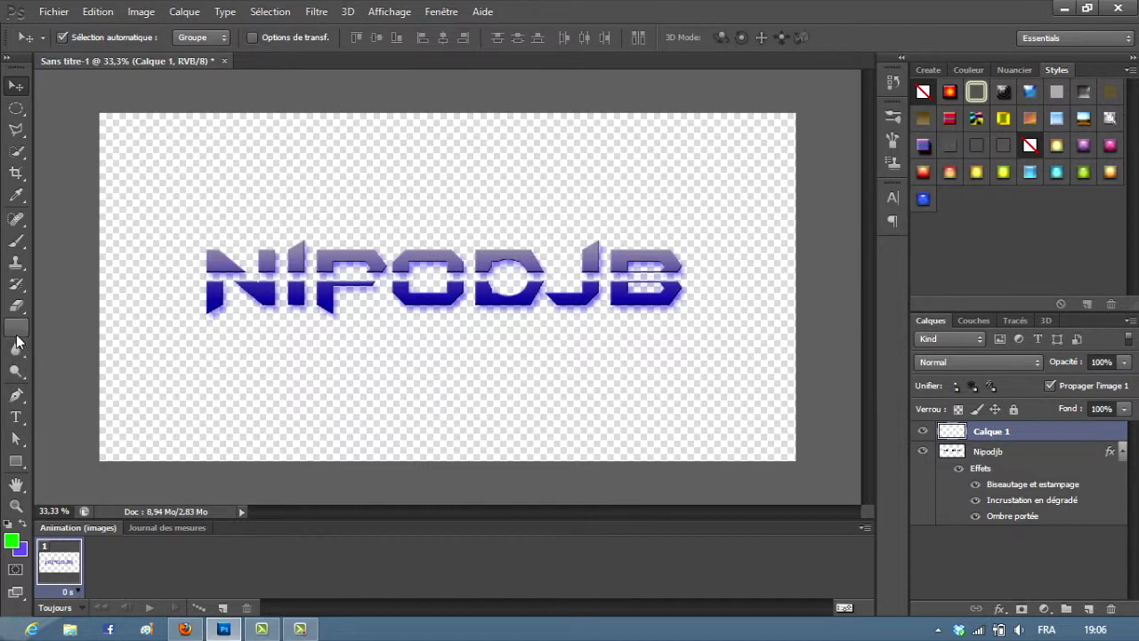
click(13, 248)
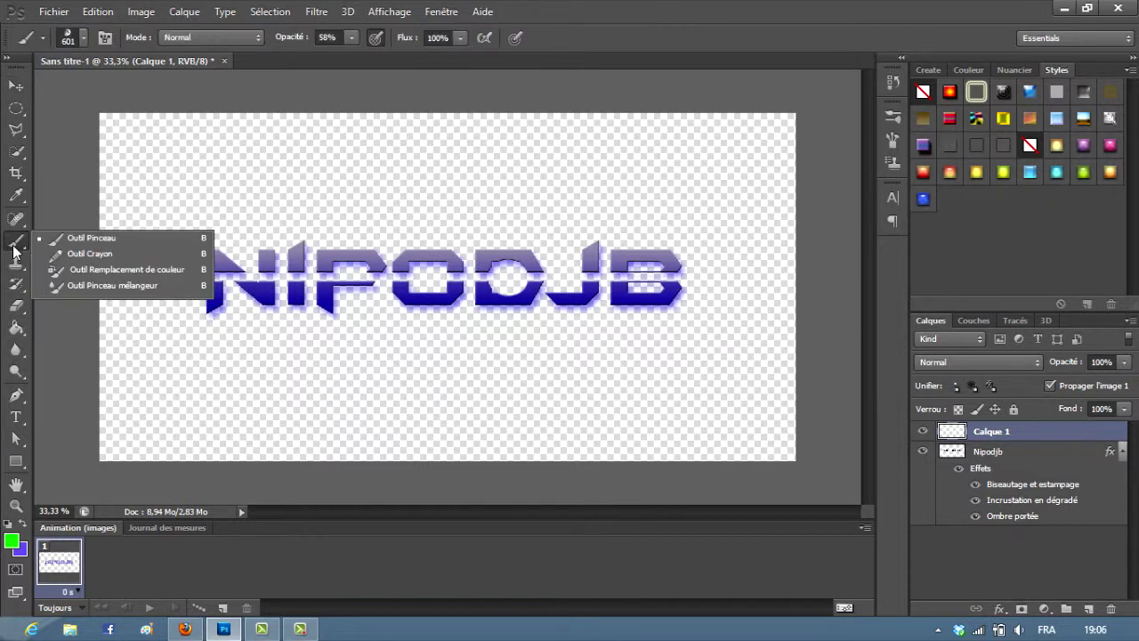
click(74, 240)
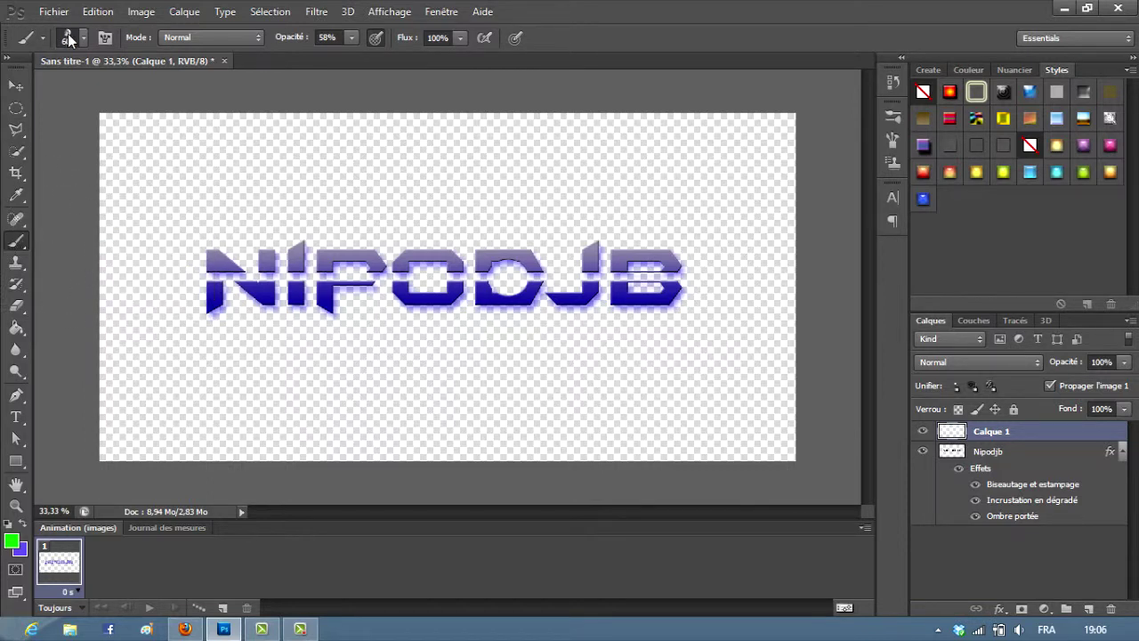
Step: Switch to Firefox, close the Google search tab and look through the brush sets on brush-photoshop.fr
click(1067, 8)
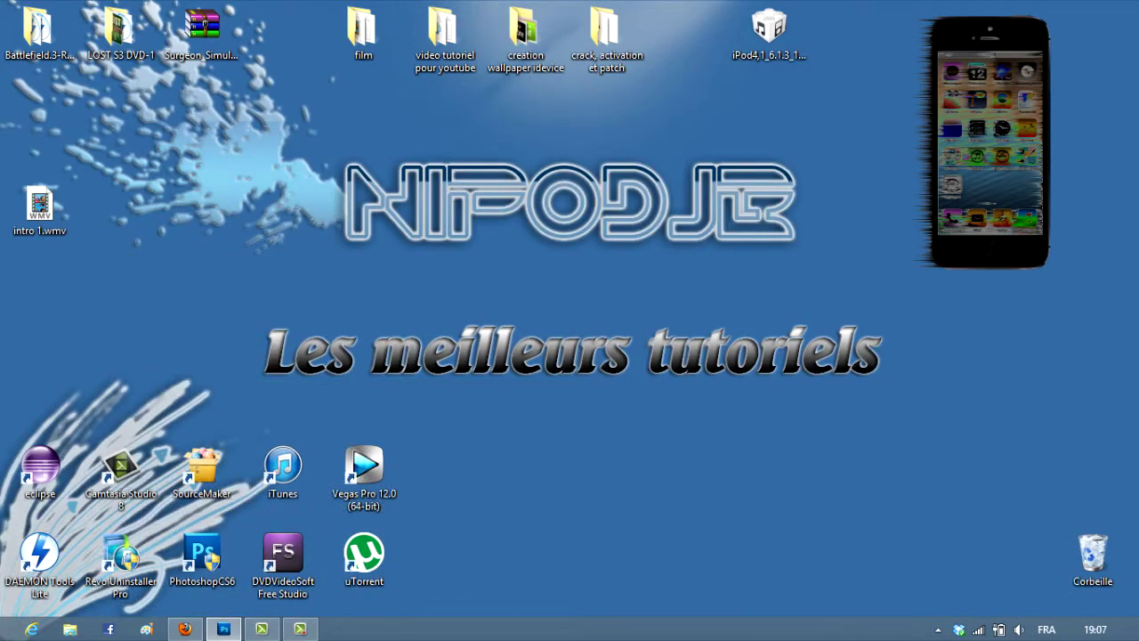
click(185, 629)
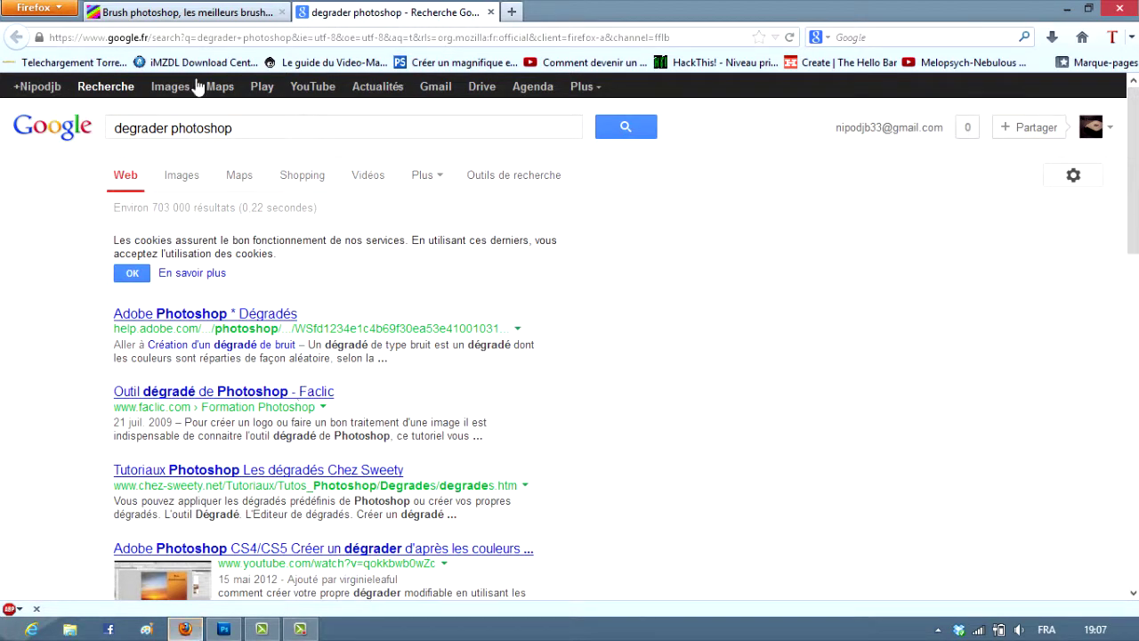
click(491, 12)
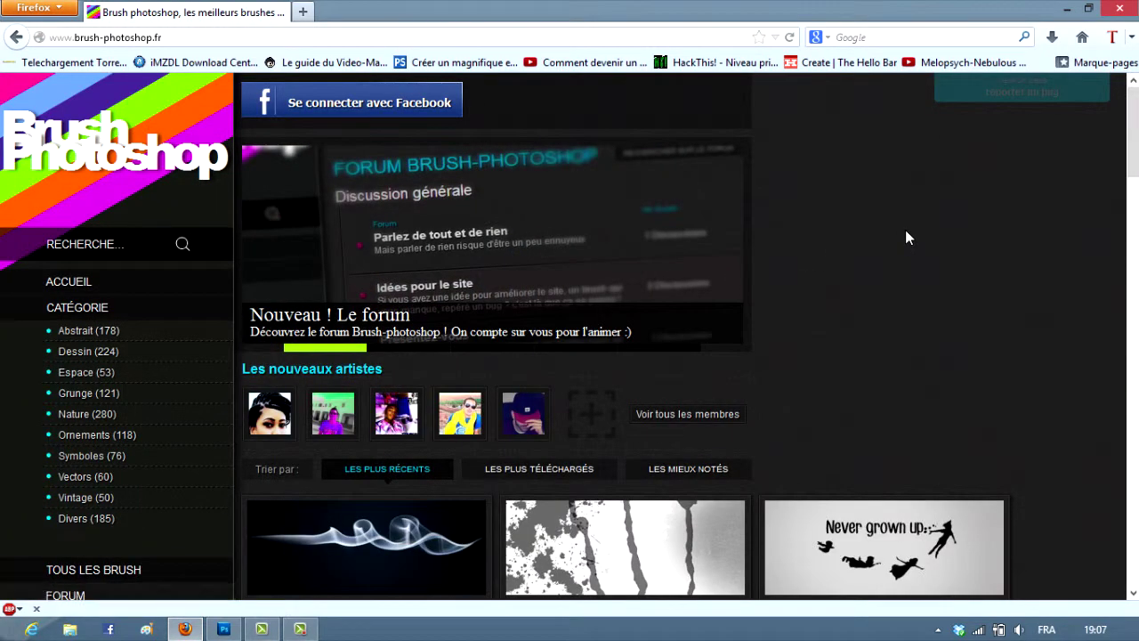
scroll(905, 233, down, 3)
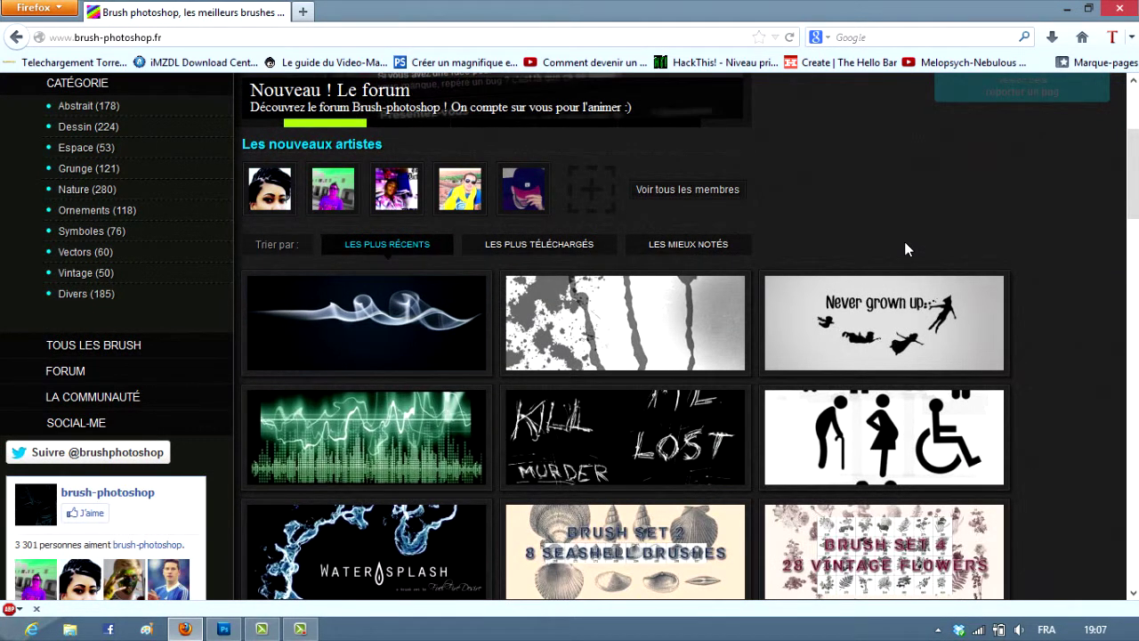
Step: Return to Photoshop, stamp the 601 px brush once in green beside the top of the letter N, and undo the stamp
click(226, 629)
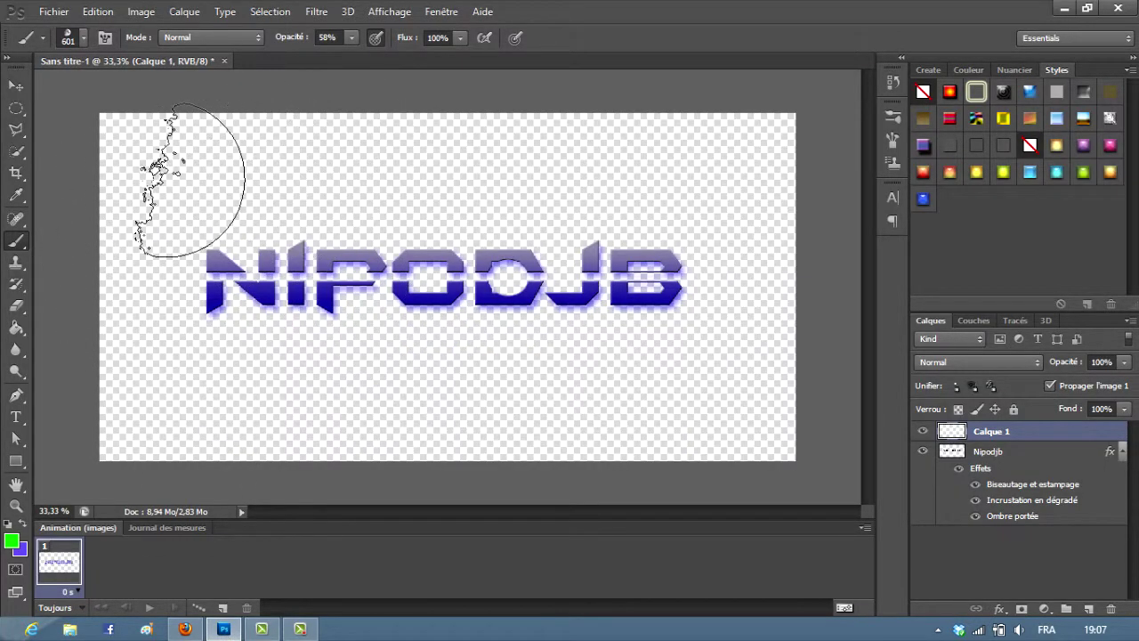
click(178, 183)
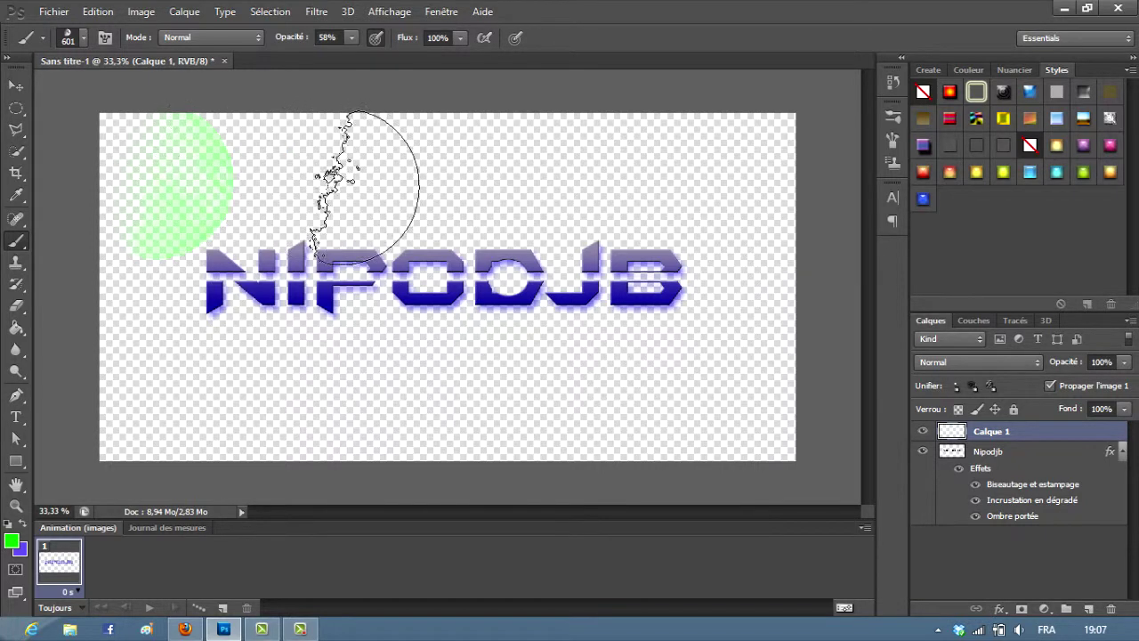
click(101, 11)
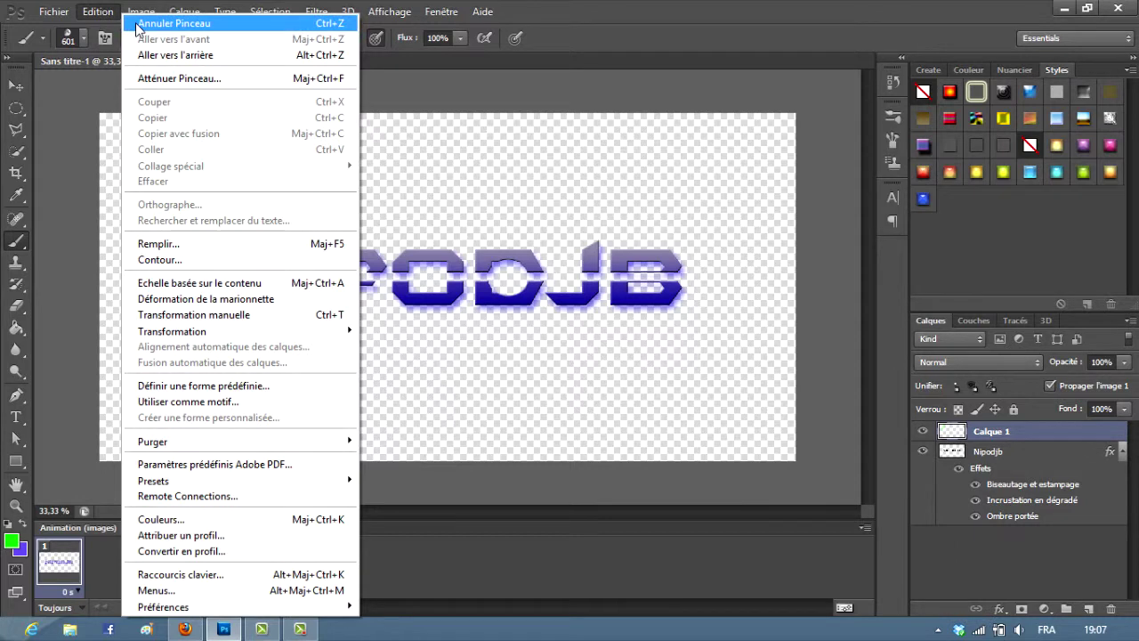
click(170, 56)
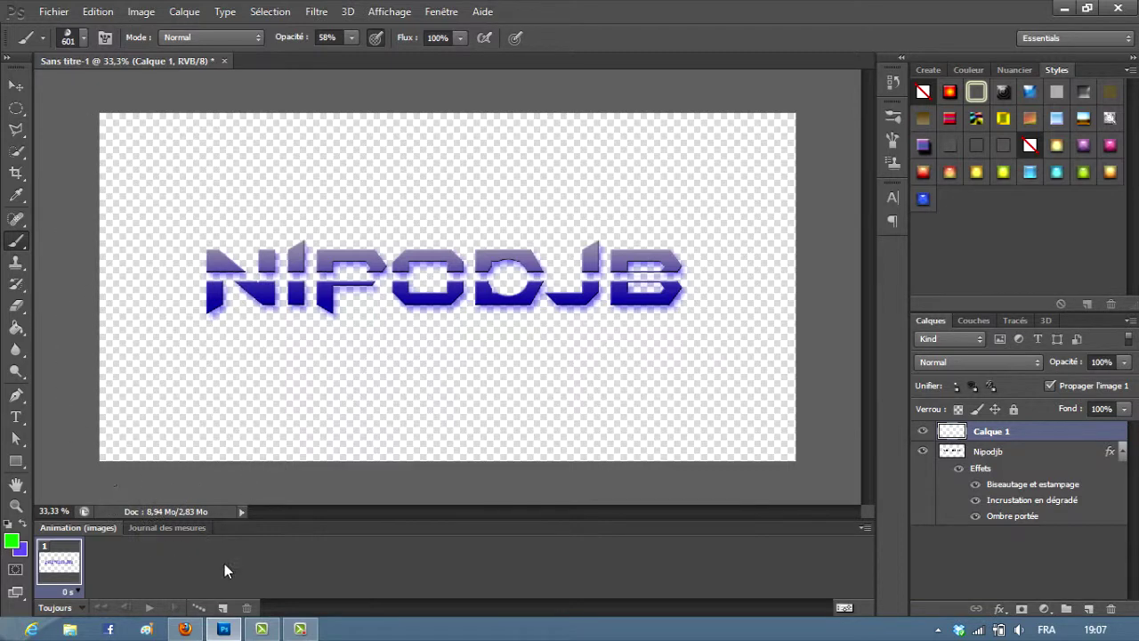
Step: Switch back to brush-photoshop.fr in Firefox and open the download page of the Photoshop Brushes Sound Waves set
click(184, 629)
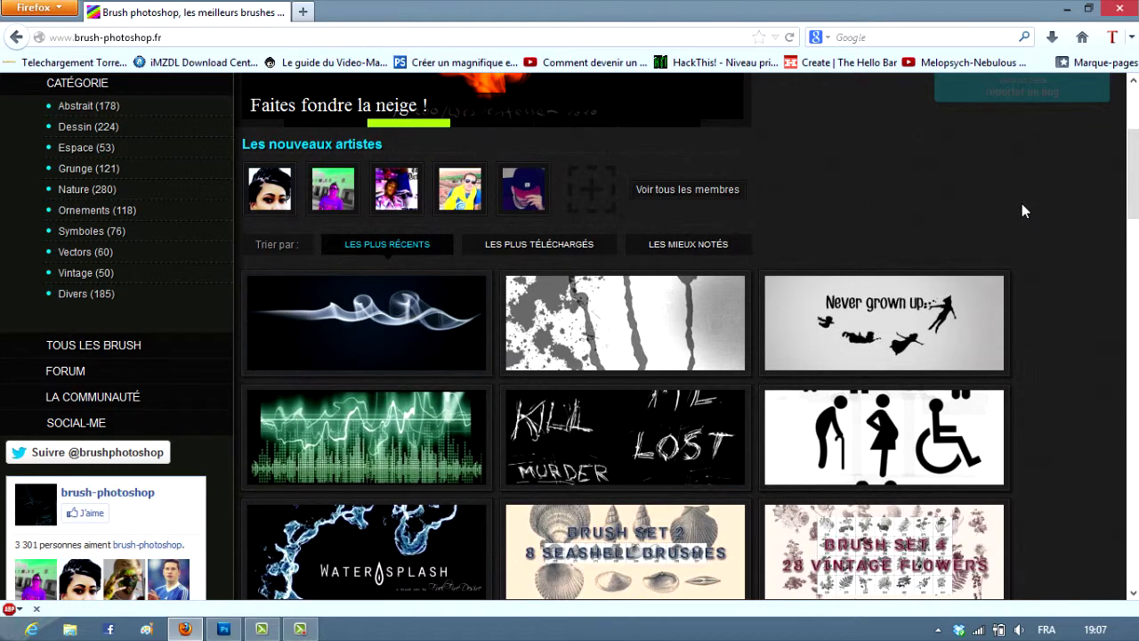
scroll(1022, 205, down, 1)
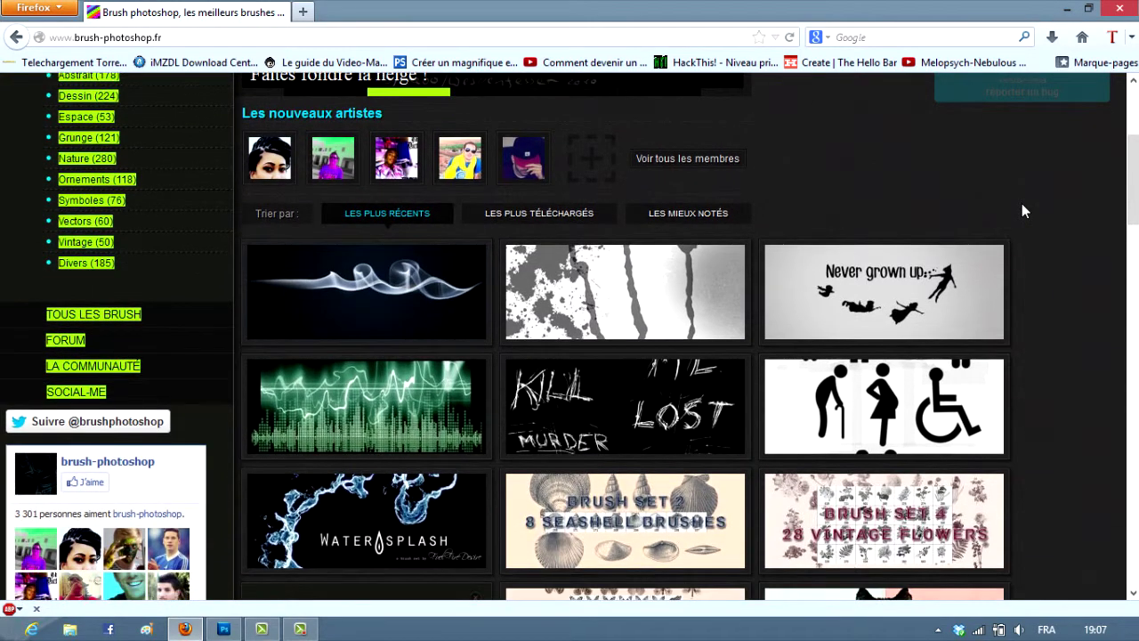
scroll(934, 182, up, 5)
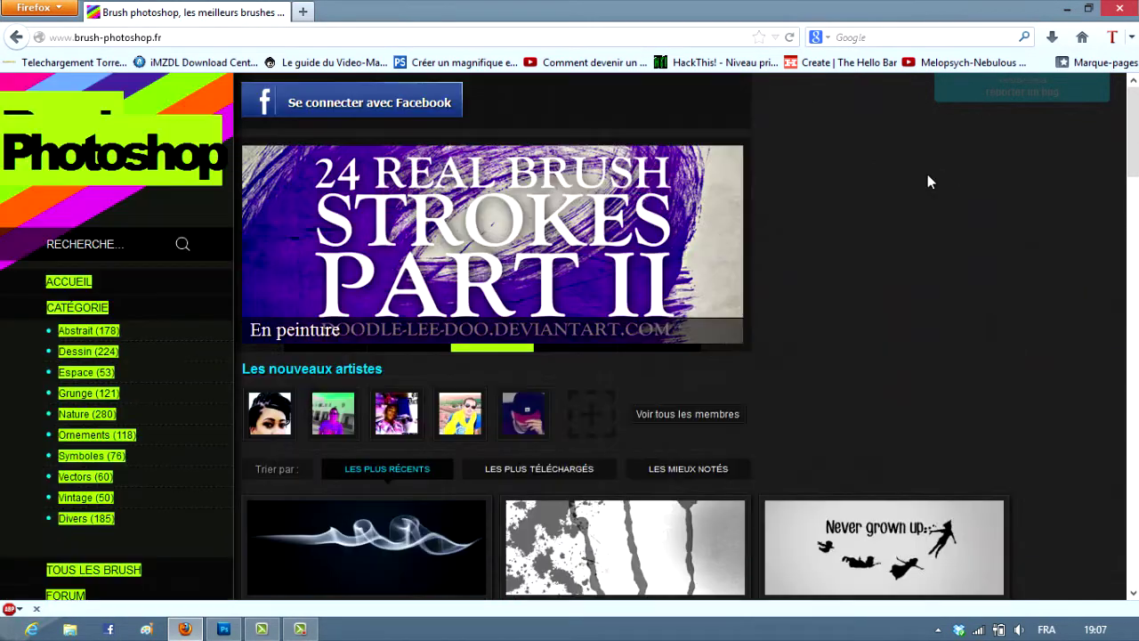
scroll(927, 180, down, 3)
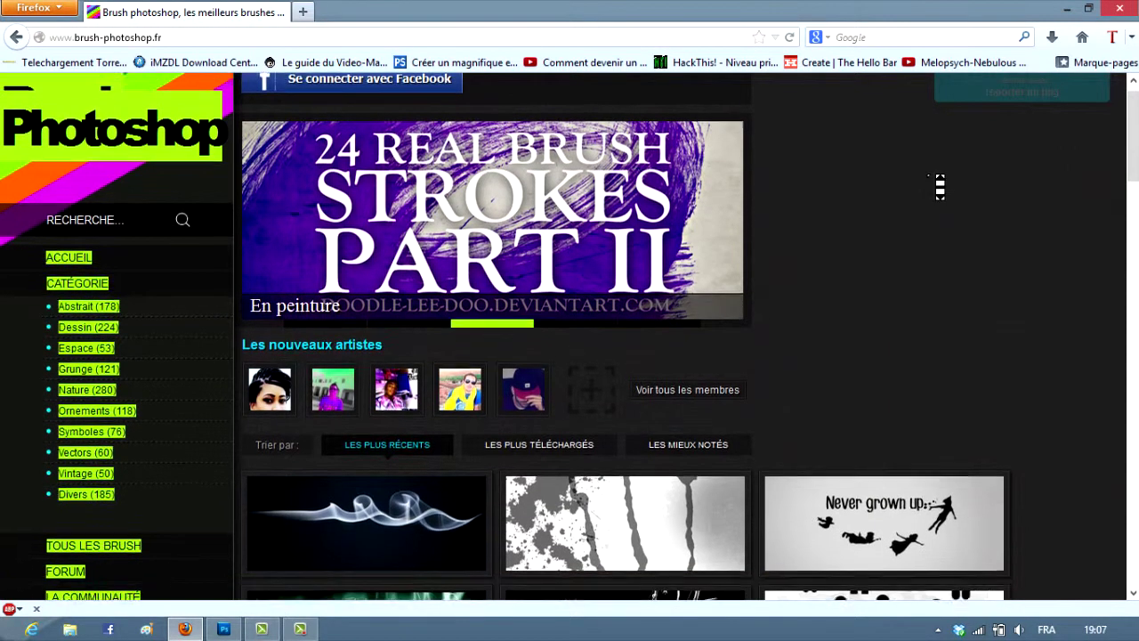
scroll(1095, 231, down, 4)
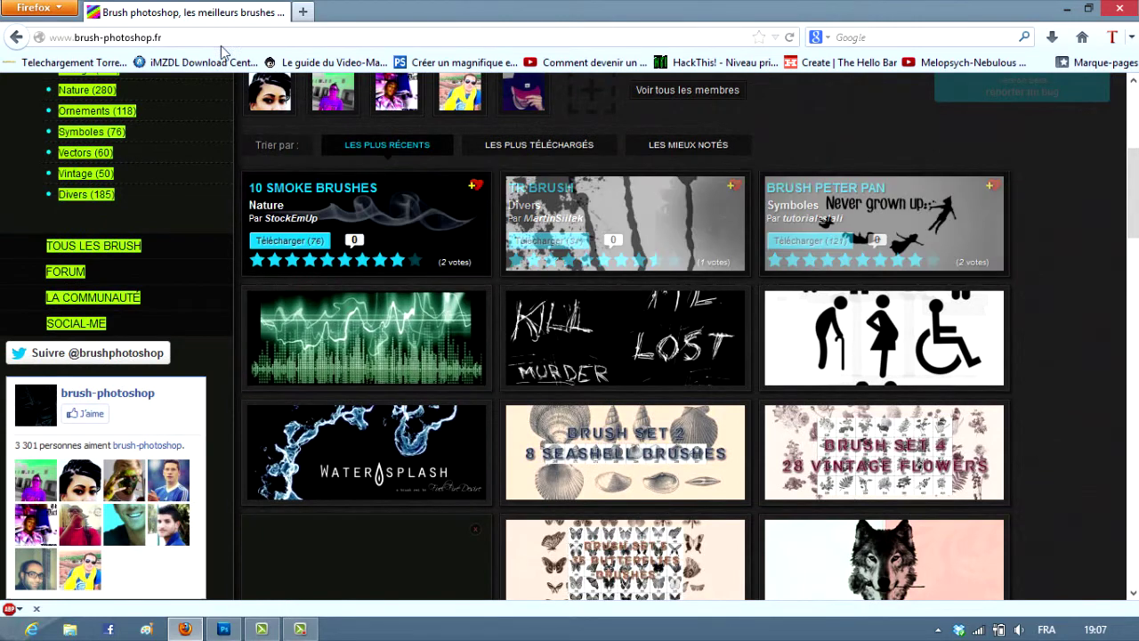
middle_click(1104, 294)
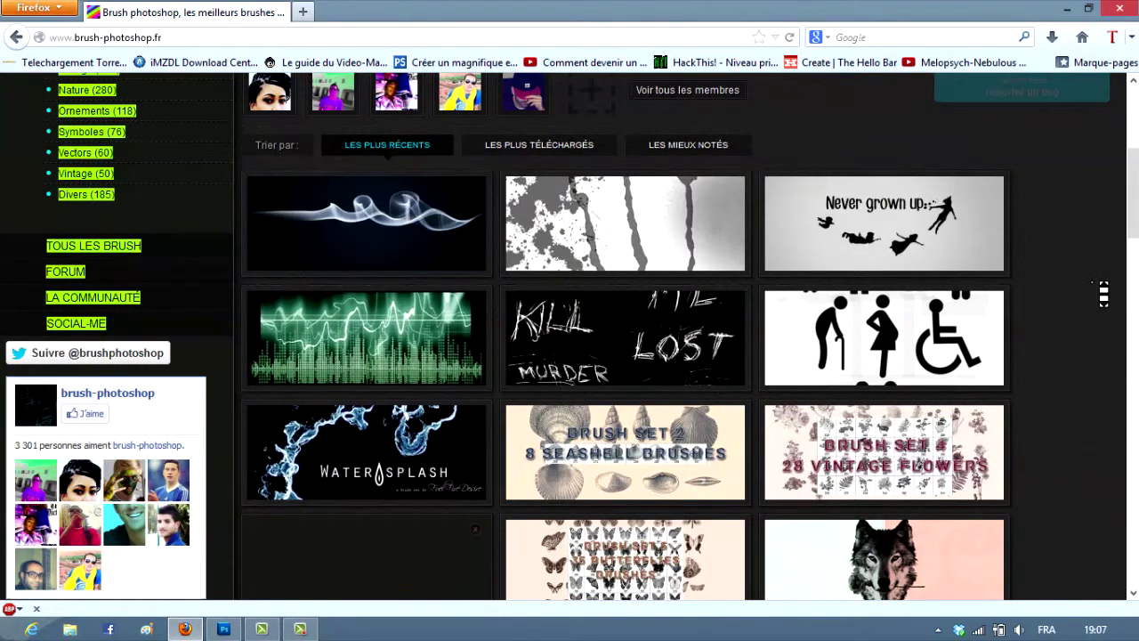
scroll(1104, 293, down, 1)
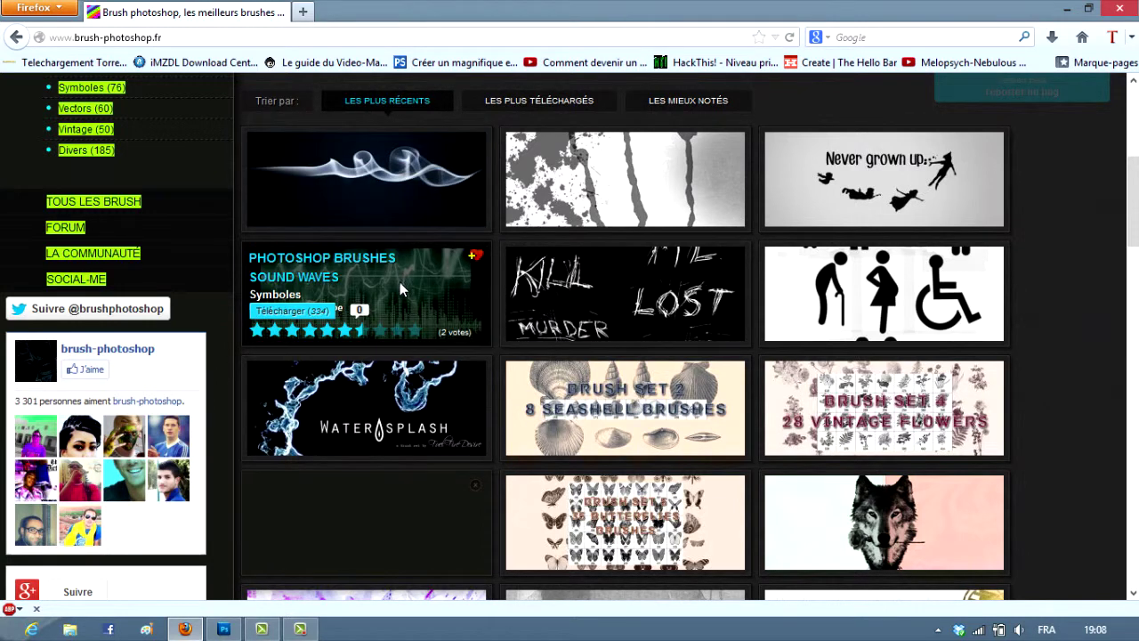
click(310, 320)
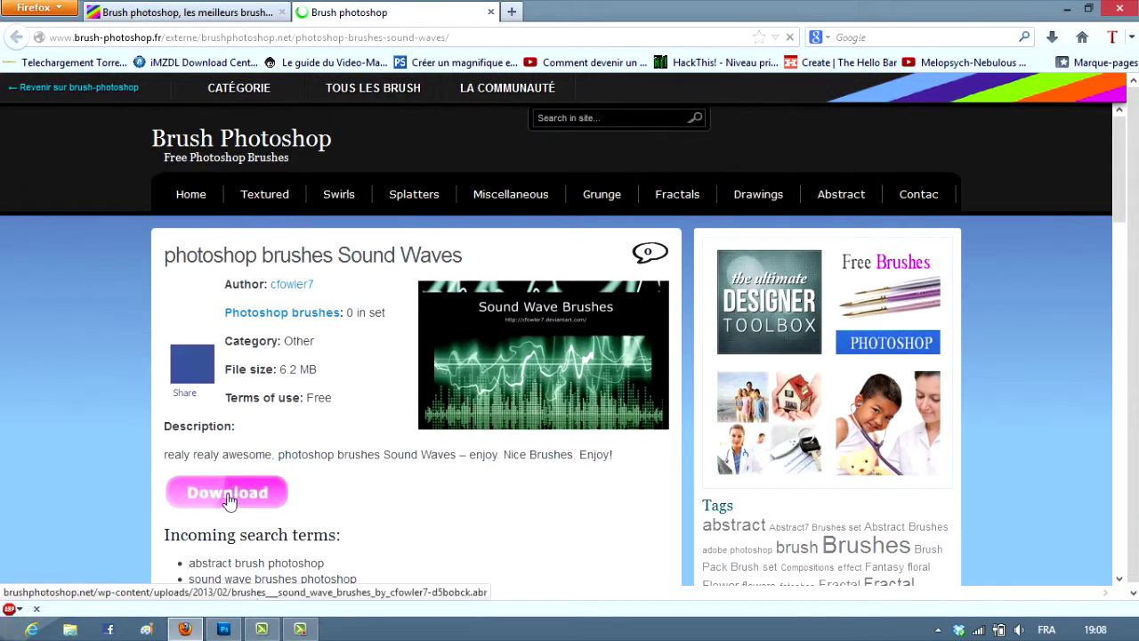
Step: Download the Sound Waves brush set by saving its .abr file, and close the download page's tab
click(228, 498)
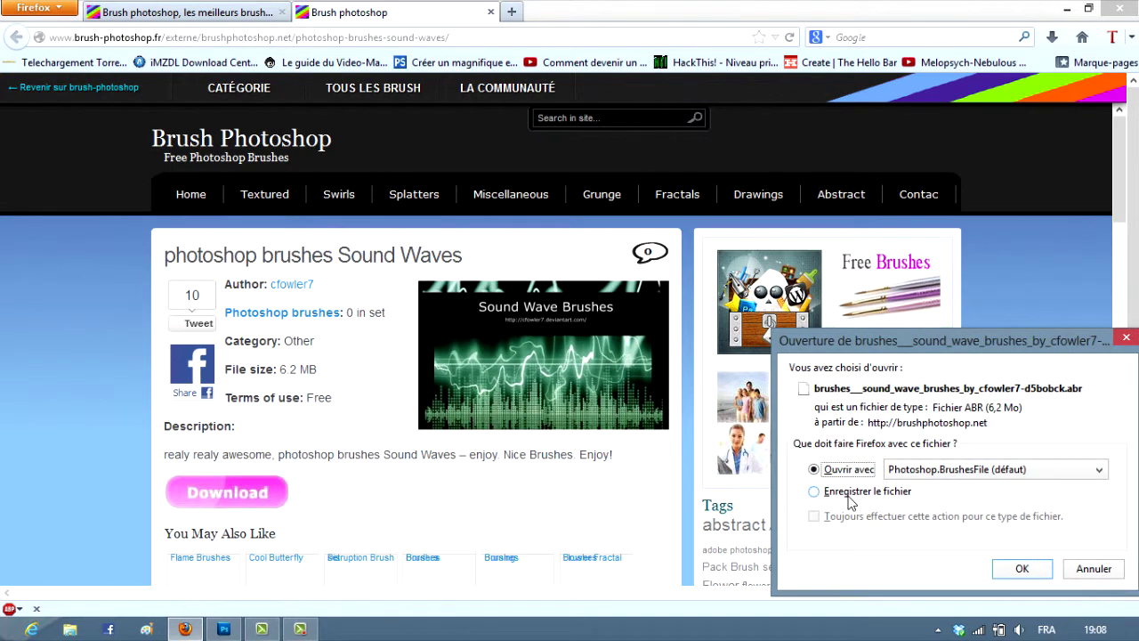
click(850, 492)
click(1015, 570)
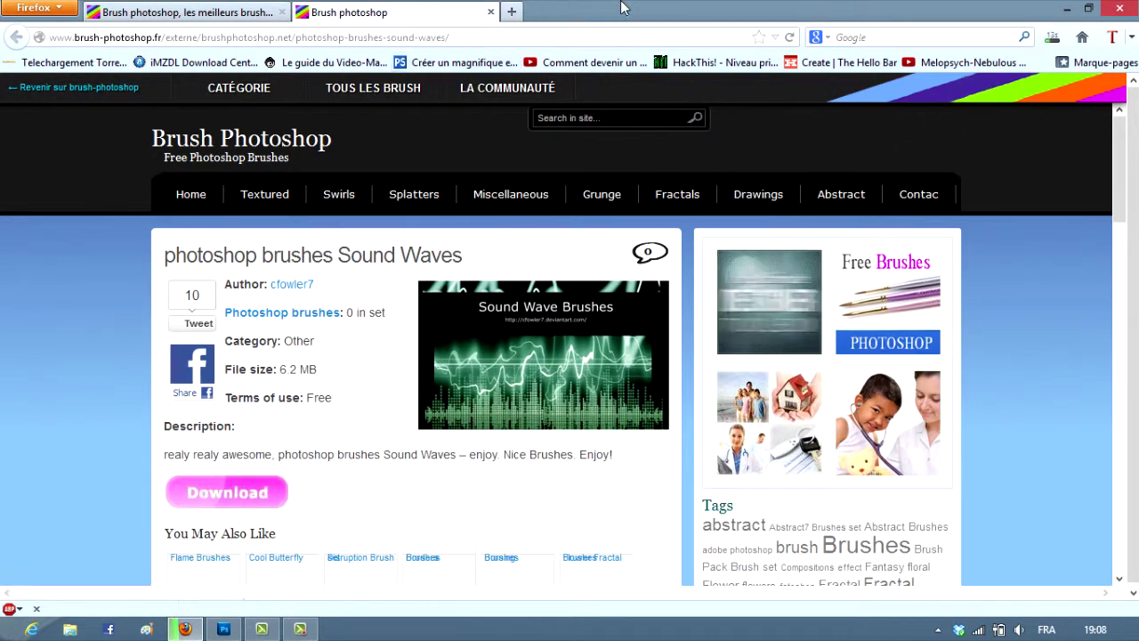
click(491, 12)
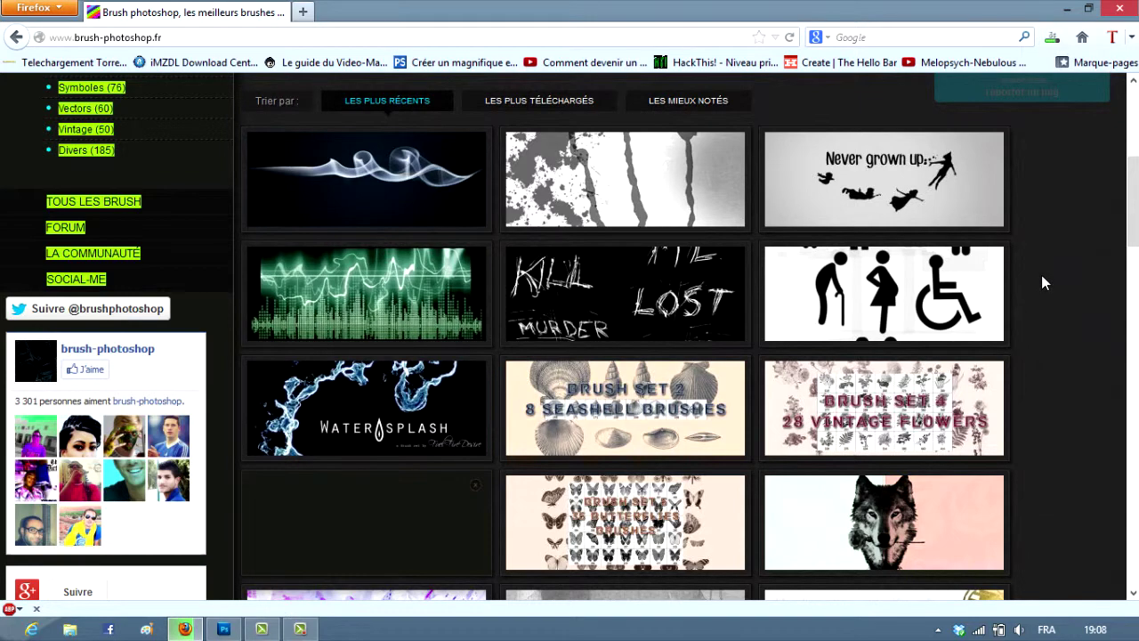
Step: Open the folder containing the downloaded sound wave brushes .abr file from Firefox's download list
scroll(1041, 275, down, 2)
scroll(1054, 287, down, 4)
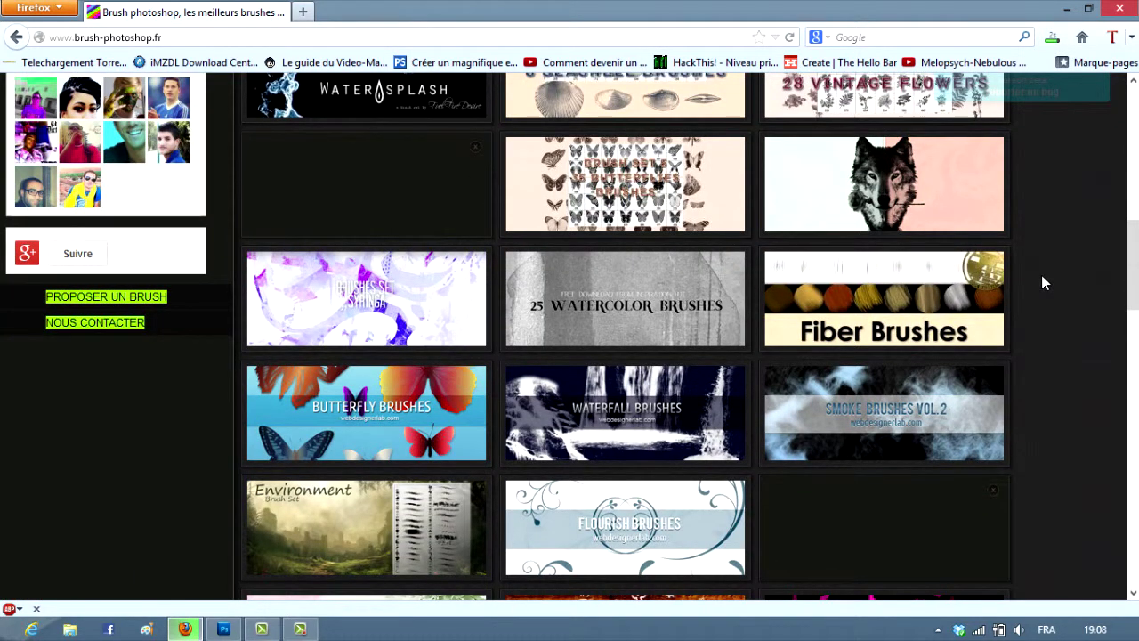
scroll(1041, 275, down, 1)
scroll(1041, 275, down, 1)
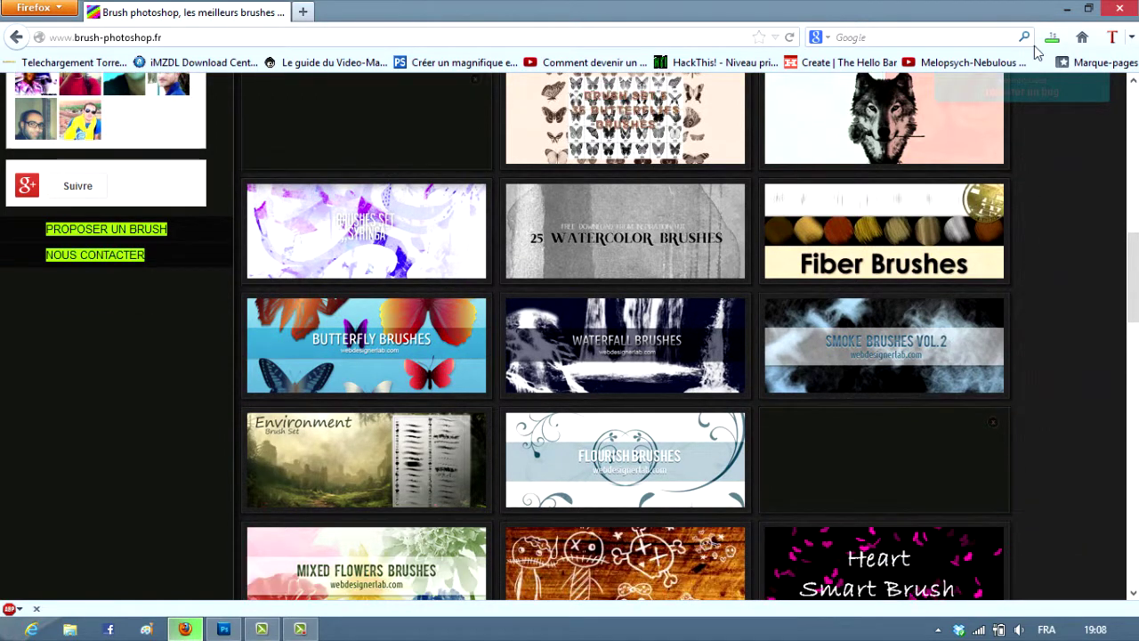
scroll(1050, 40, down, 3)
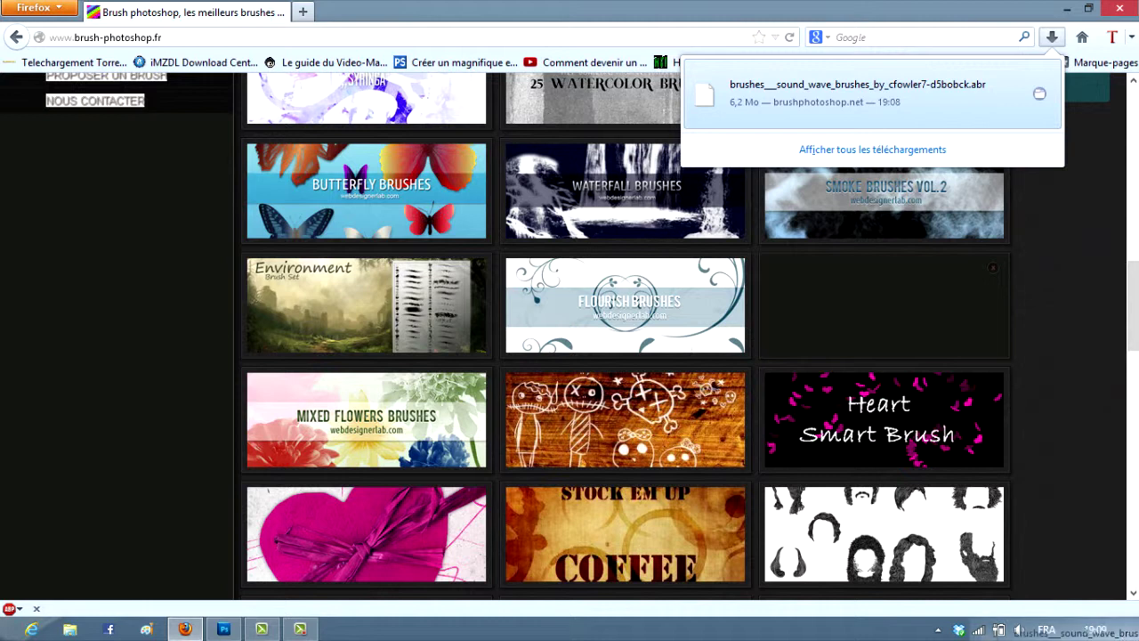
drag(831, 77, 848, 94)
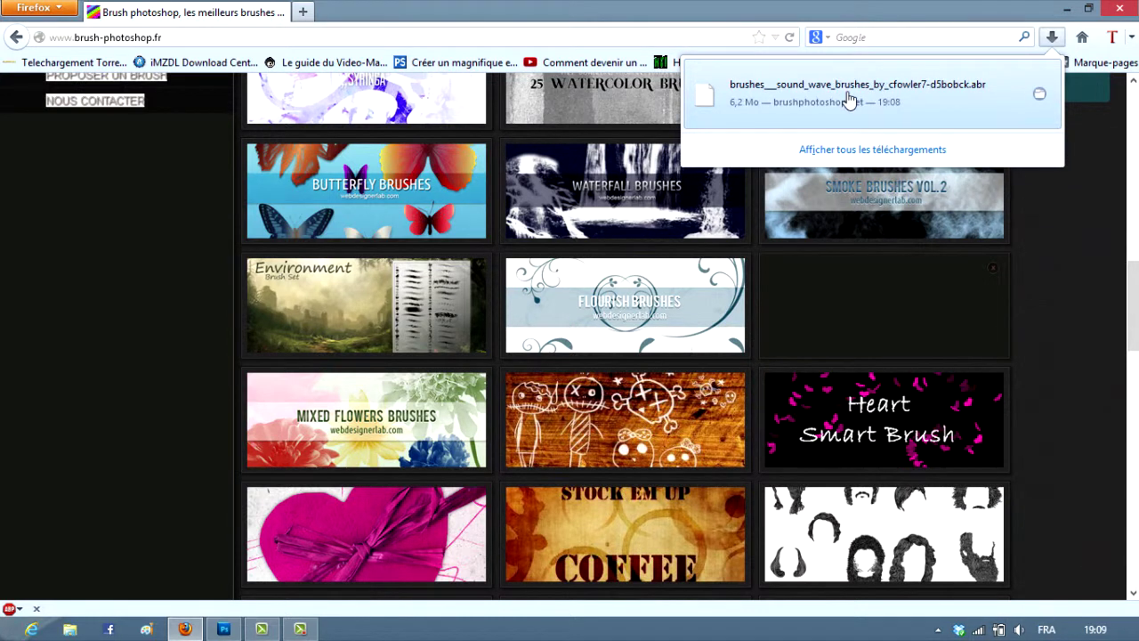
click(1039, 96)
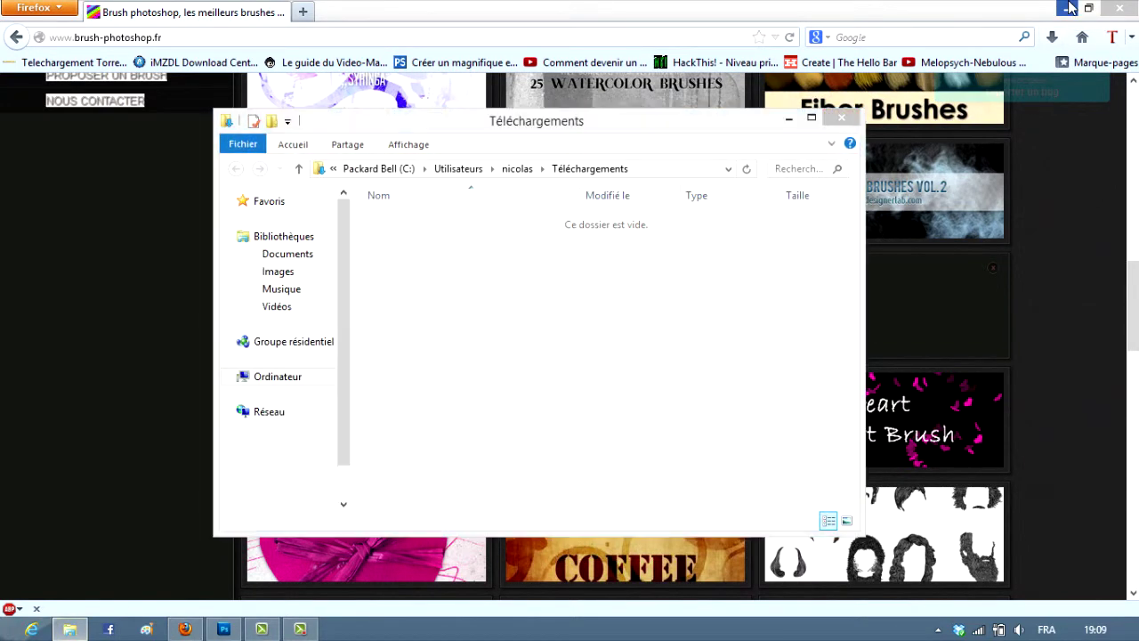
Step: Minimise Firefox and Photoshop, move the sound wave .abr file from Téléchargements to the desktop, close the folder and select the file
click(1069, 8)
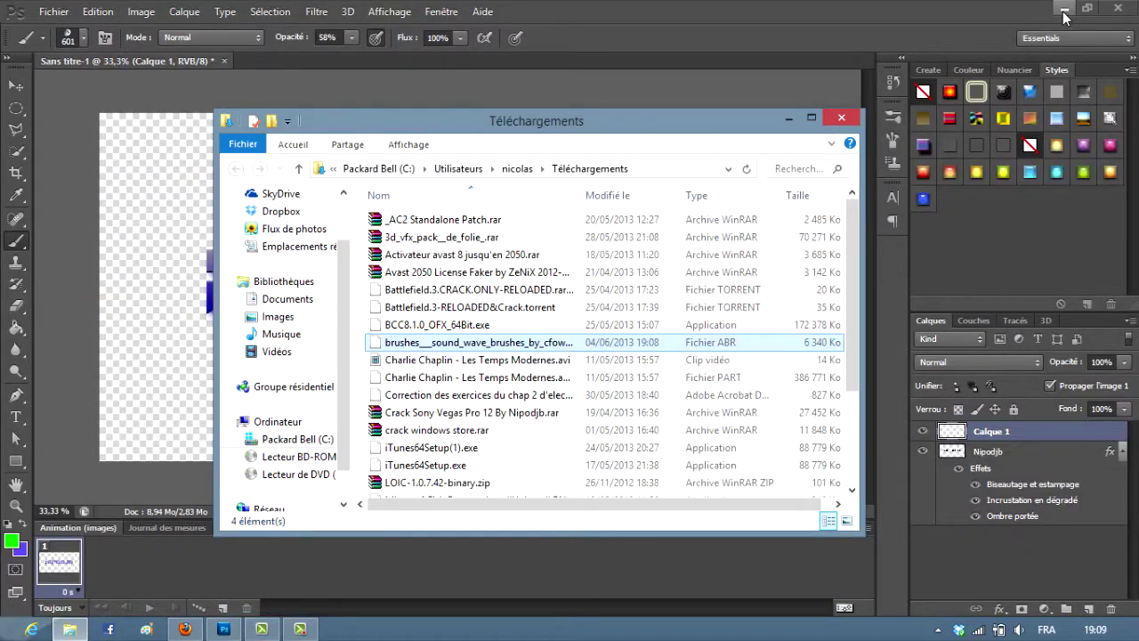
click(1064, 8)
mouse_move(411, 344)
mouse_down()
mouse_move(400, 307)
mouse_move(142, 343)
mouse_up()
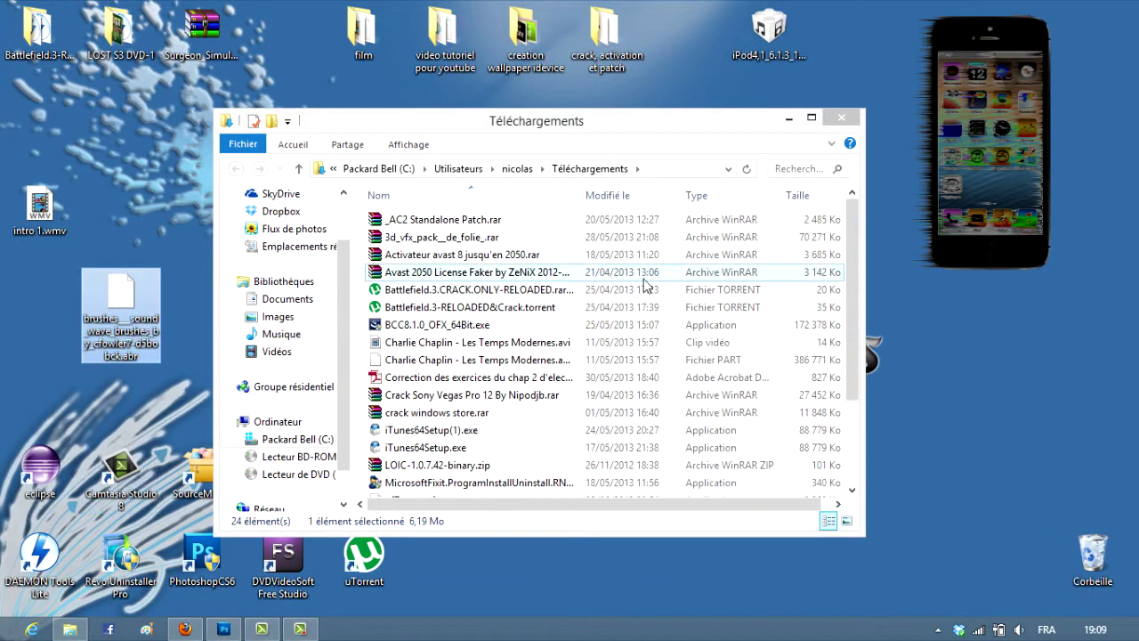
click(841, 118)
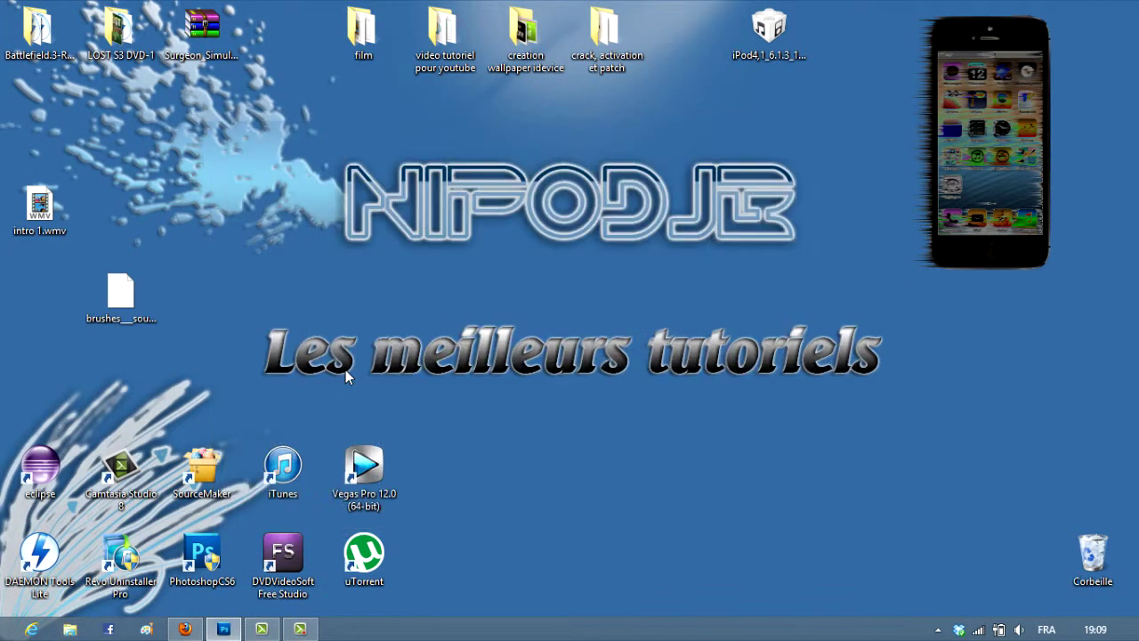
click(128, 314)
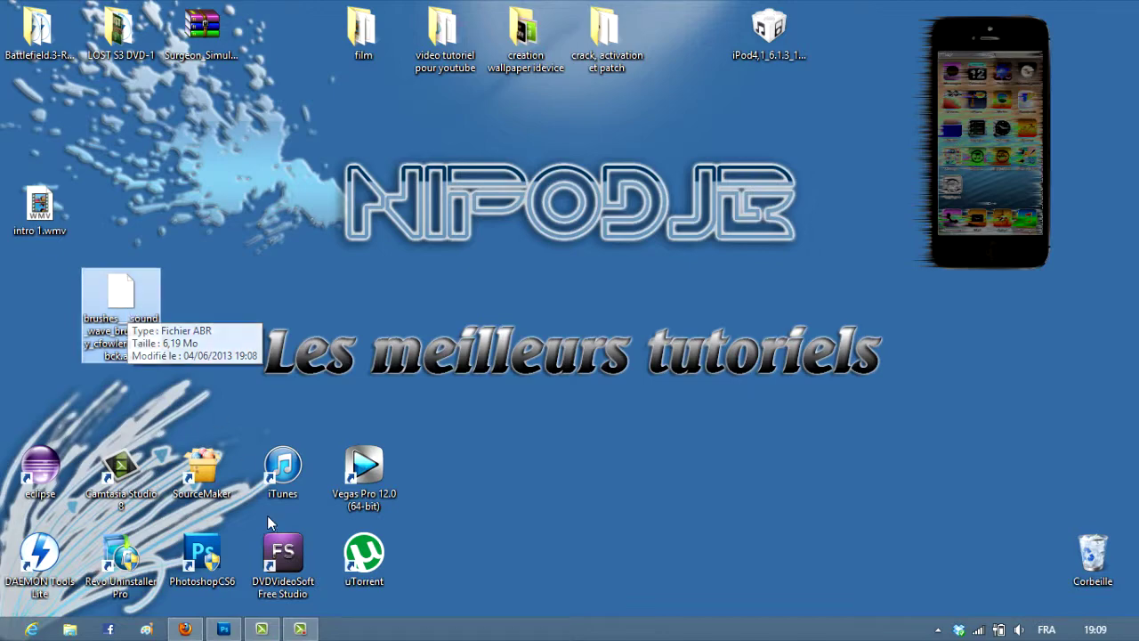
Step: Switch back to Photoshop and open the Preset Manager (Gestionnaire des paramètres prédéfinis)
click(224, 629)
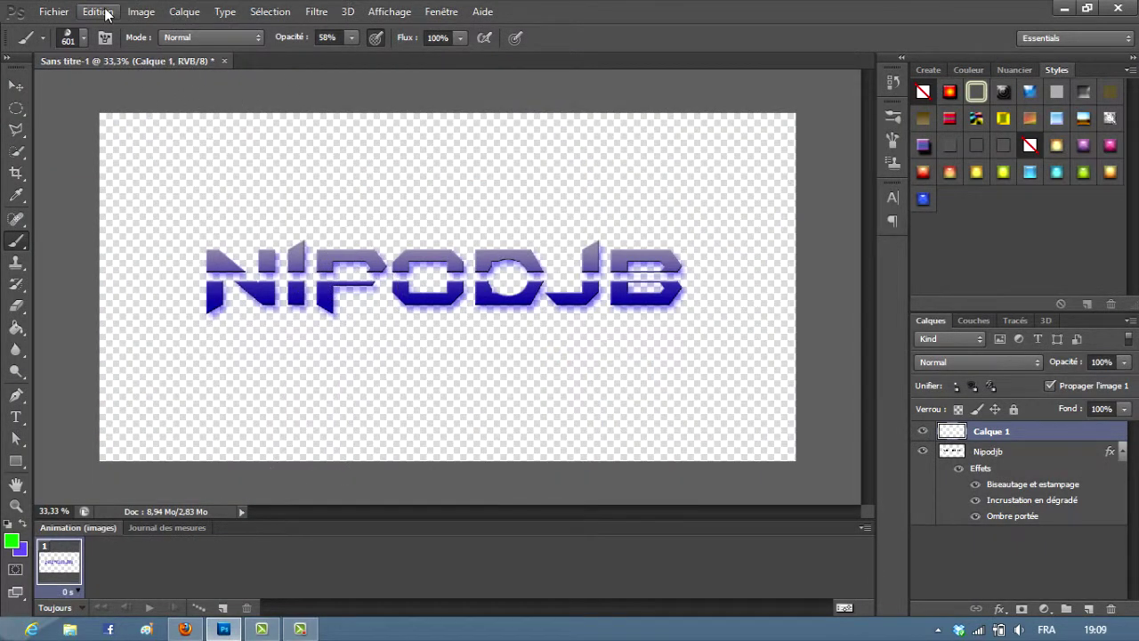
click(224, 11)
mouse_move(205, 11)
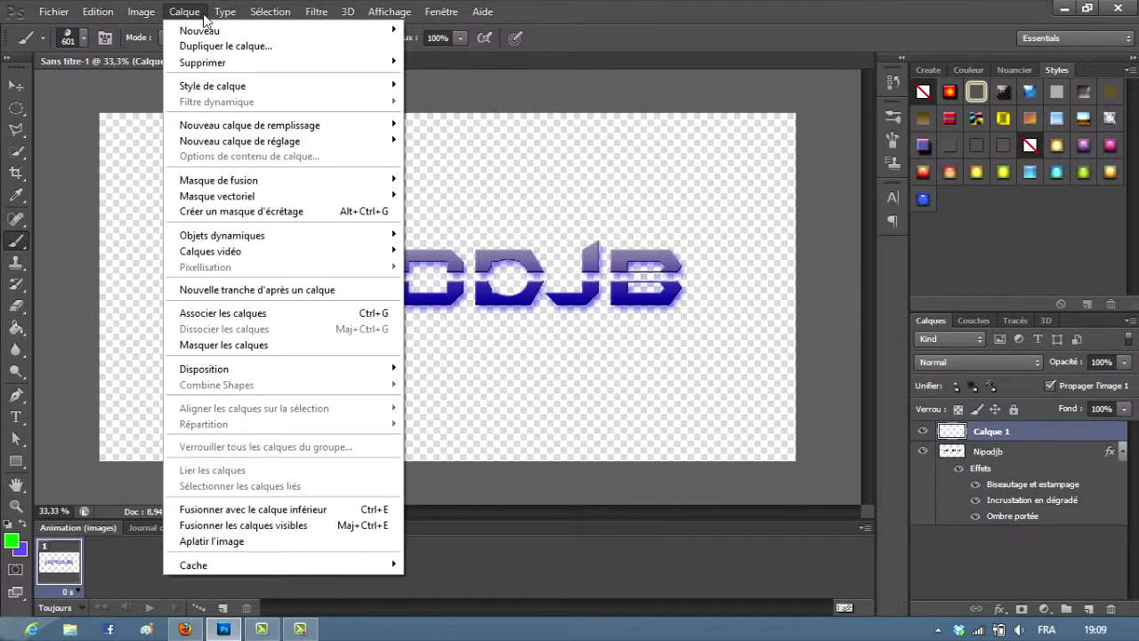
mouse_move(145, 12)
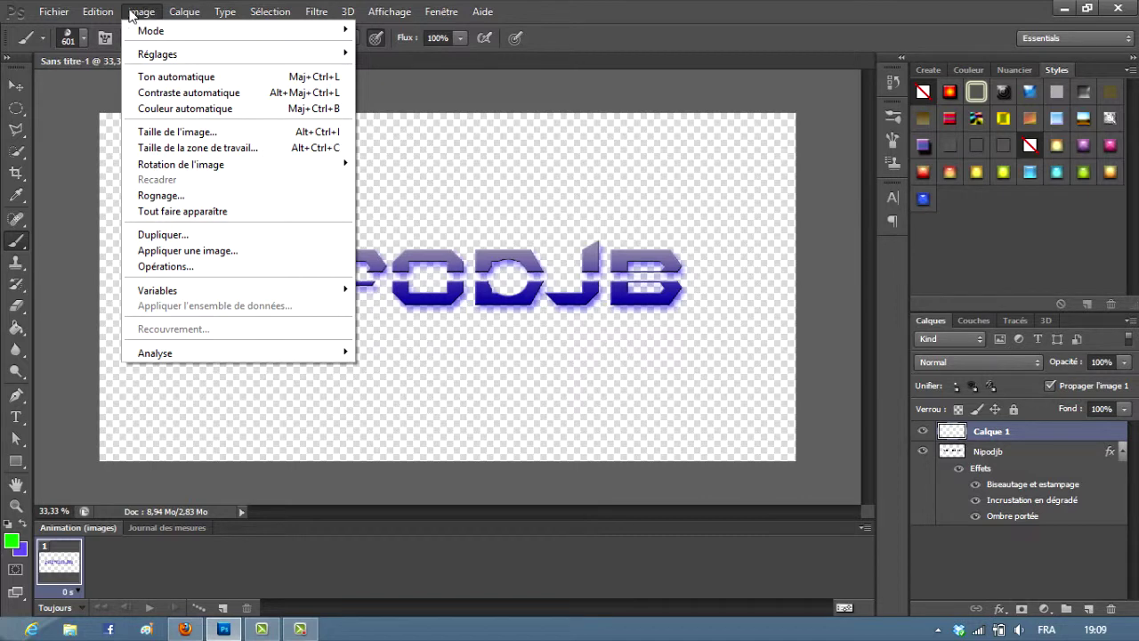
mouse_move(110, 15)
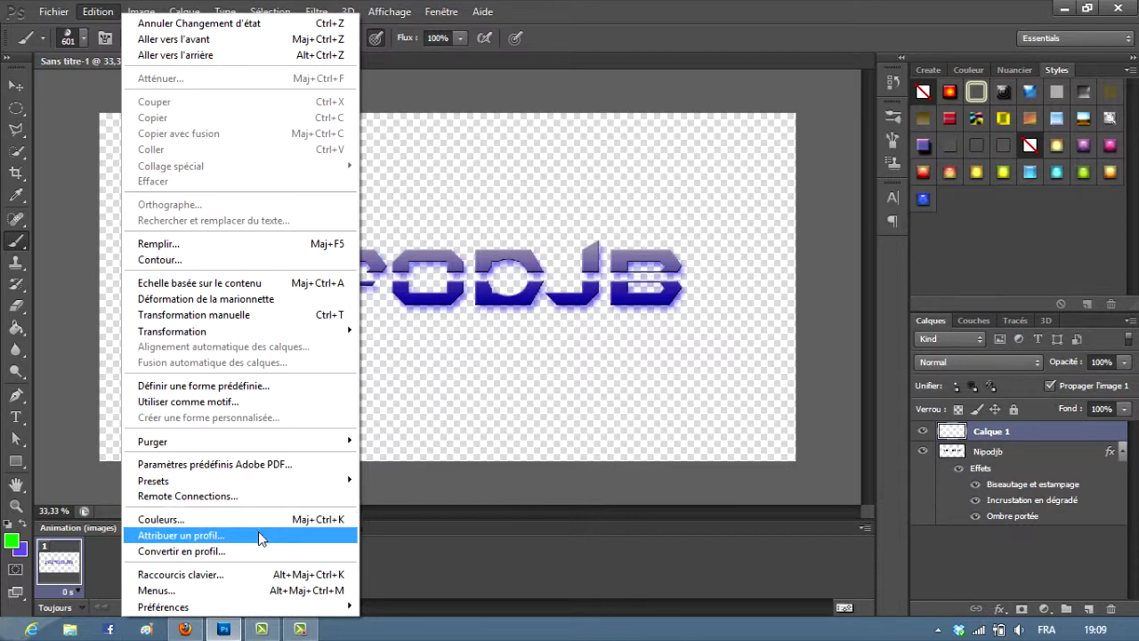
mouse_move(245, 482)
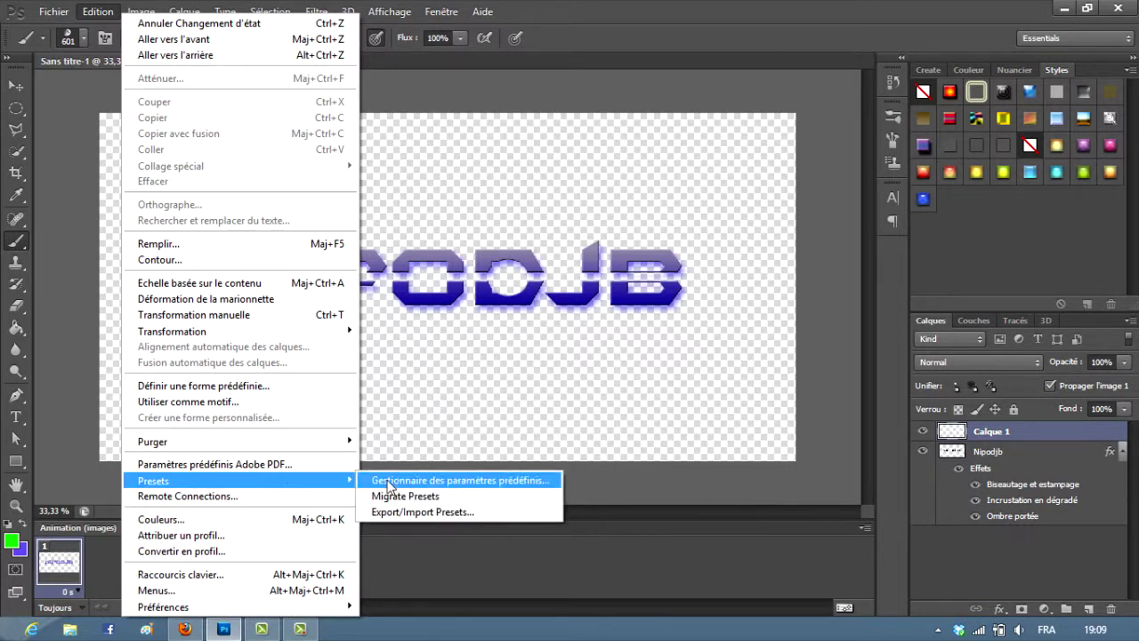
click(469, 481)
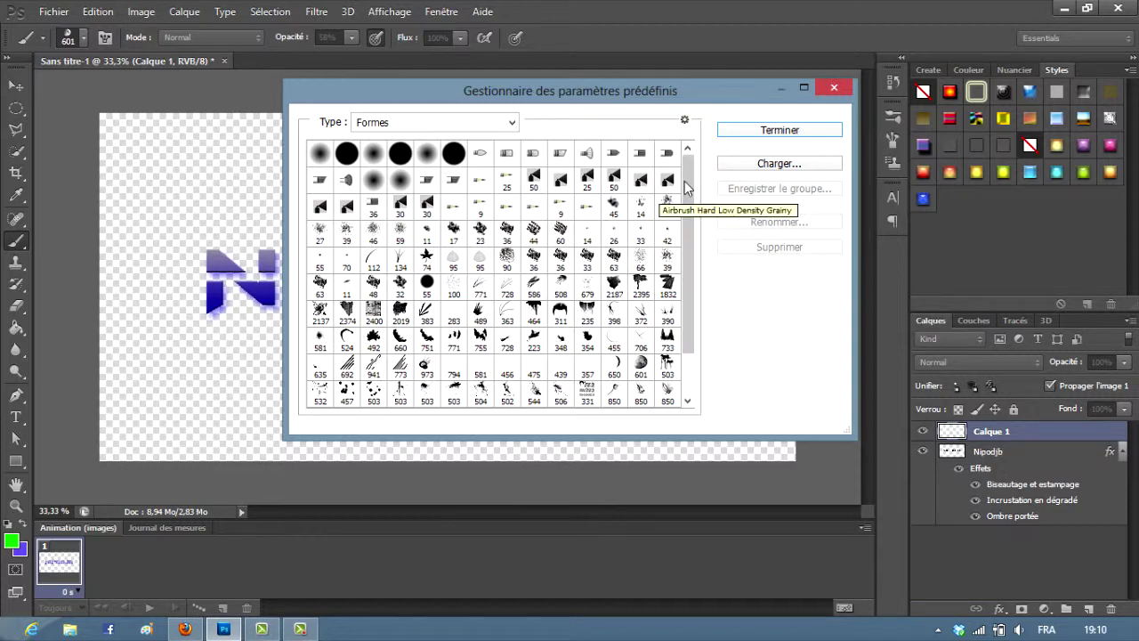
Step: Load the sound wave .abr file from the desktop into the brush presets (Formes)
mouse_move(685, 196)
mouse_down()
mouse_move(684, 263)
mouse_move(685, 165)
mouse_up()
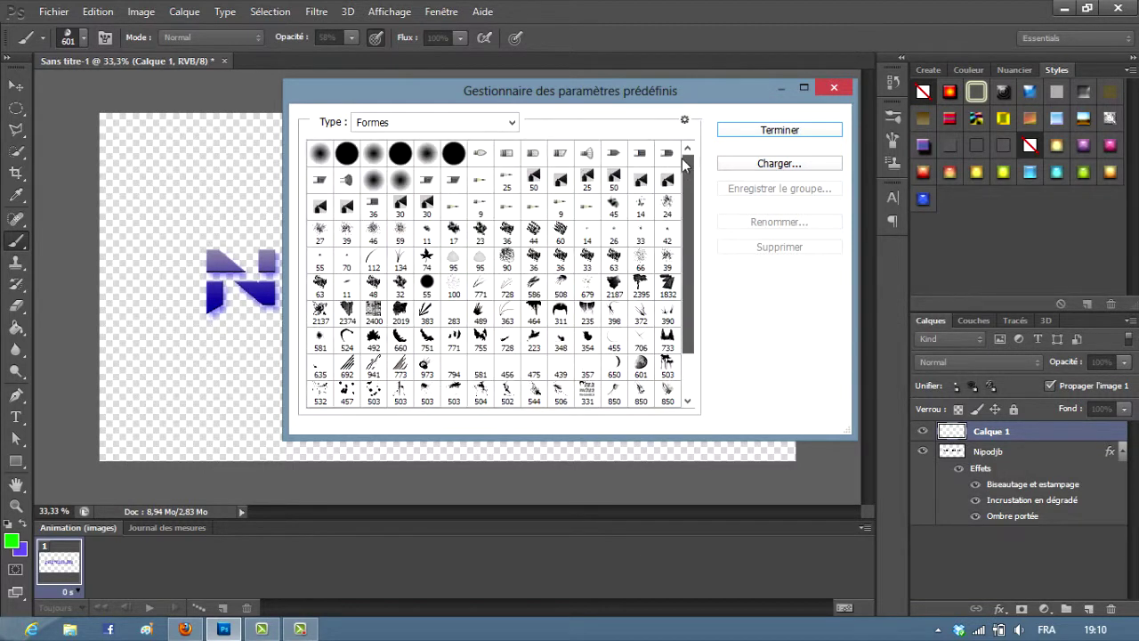
click(728, 167)
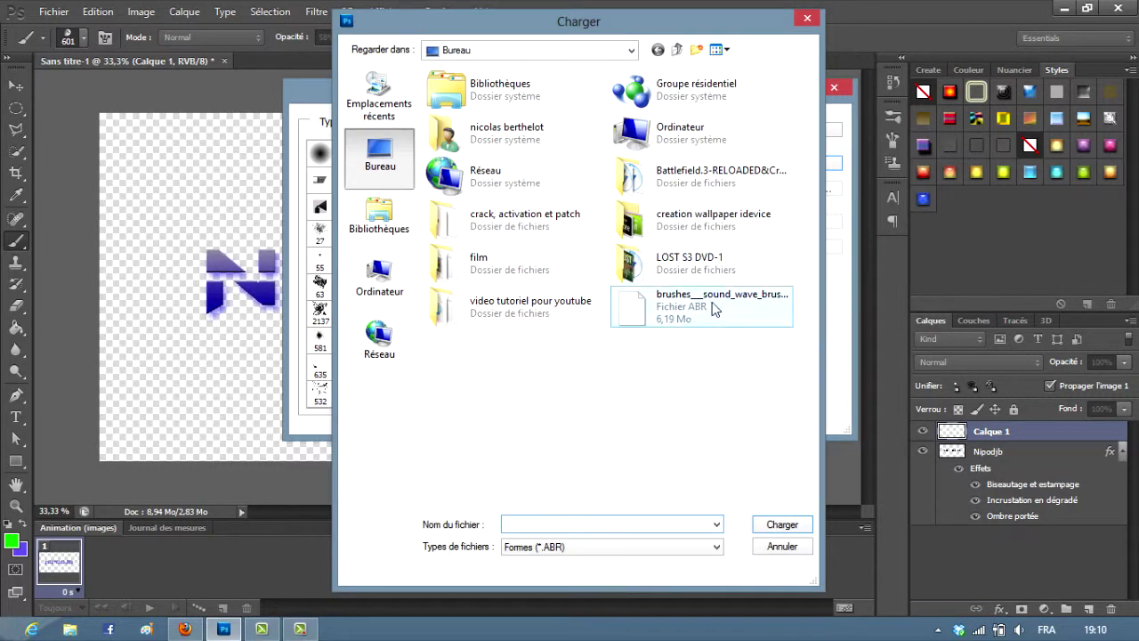
double_click(712, 307)
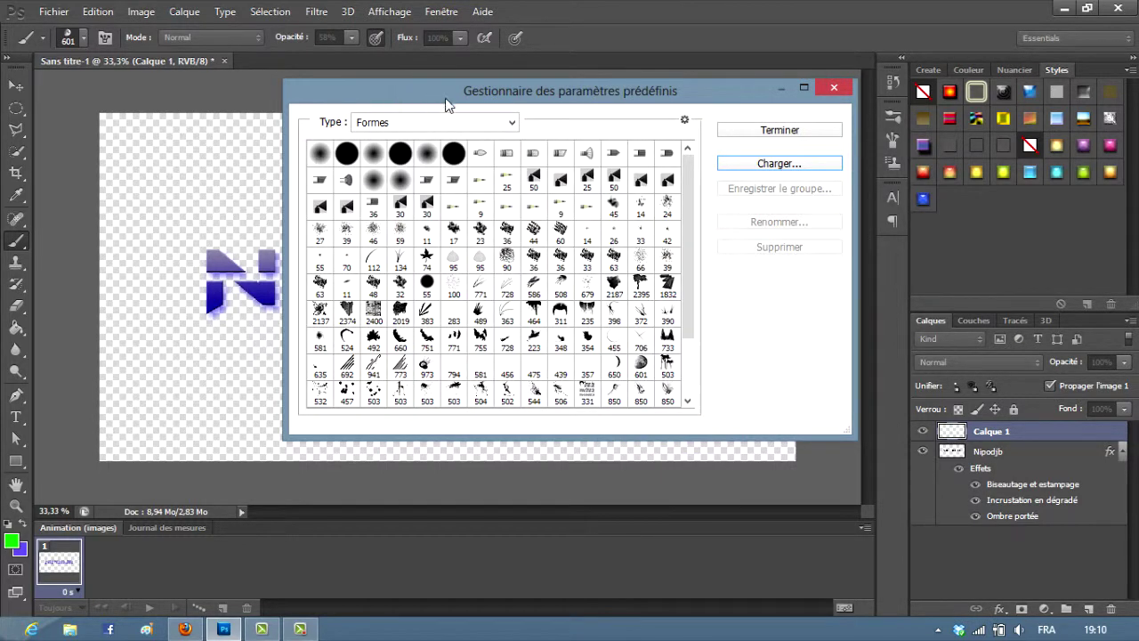
Step: View the gradient presets (Dégradés) in the Preset Manager and close it
click(512, 123)
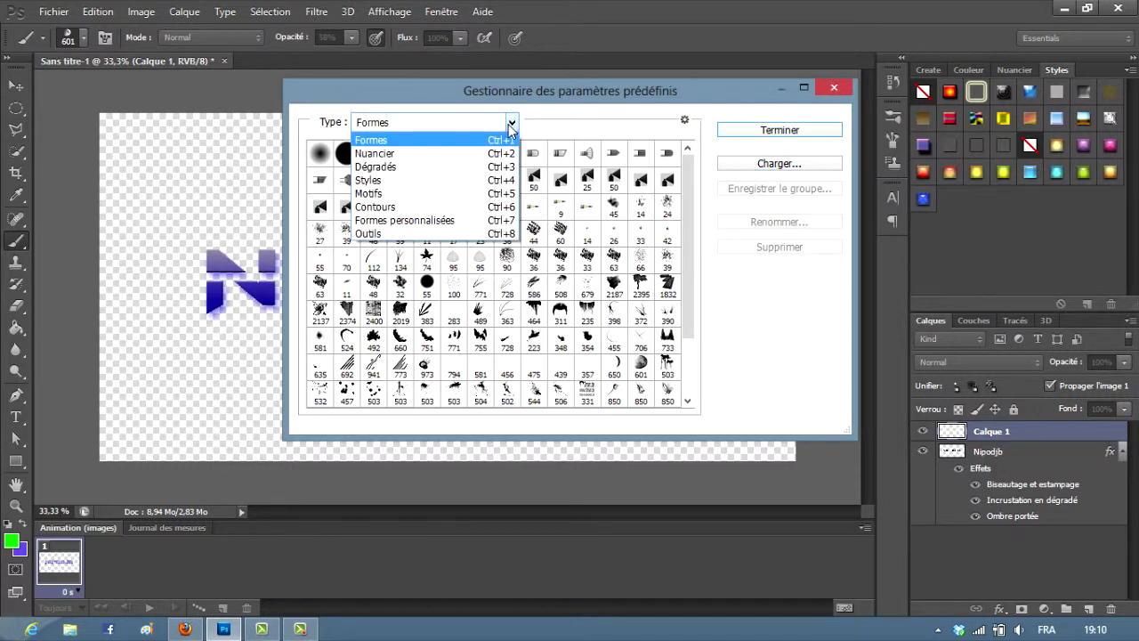
click(464, 169)
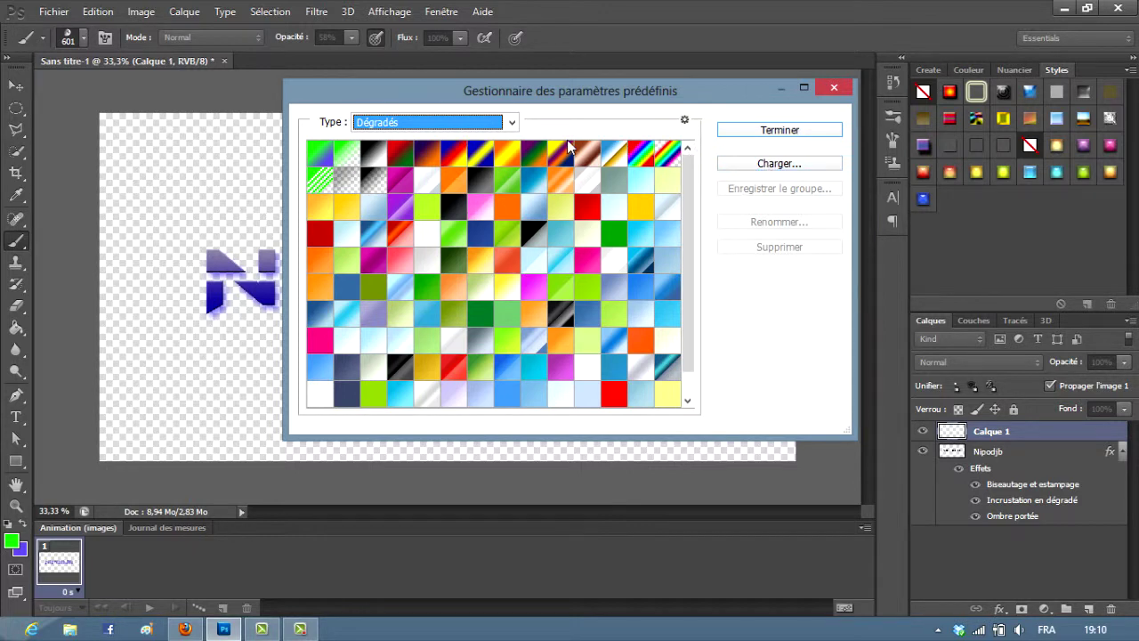
click(787, 133)
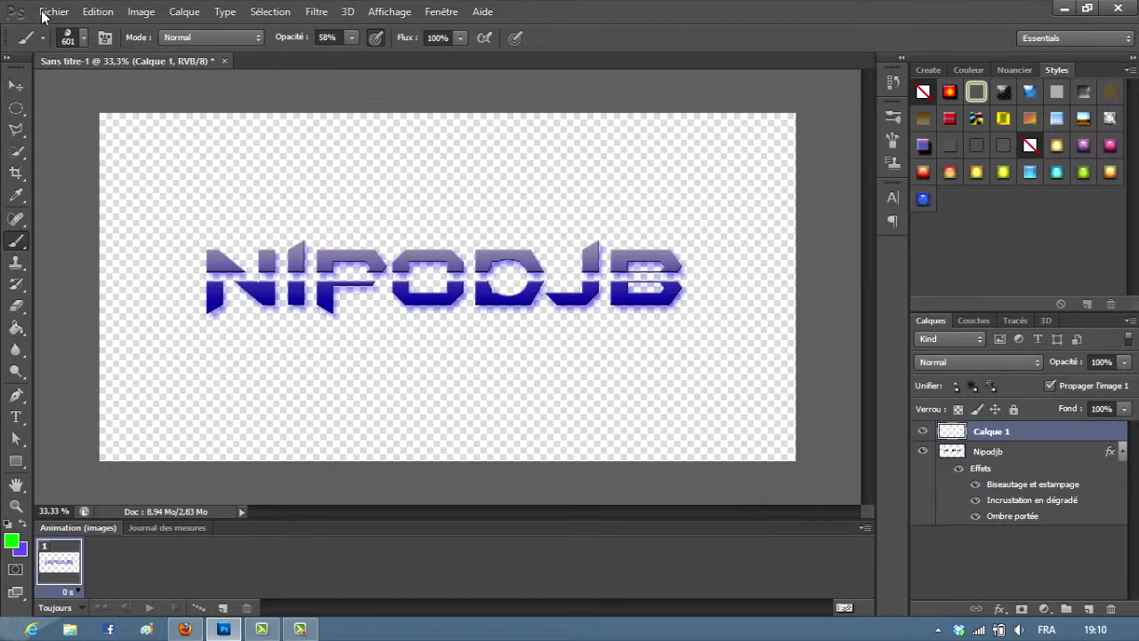
Step: Choose the loaded 1280 px sound wave brush and reduce its size to 825 px
click(75, 39)
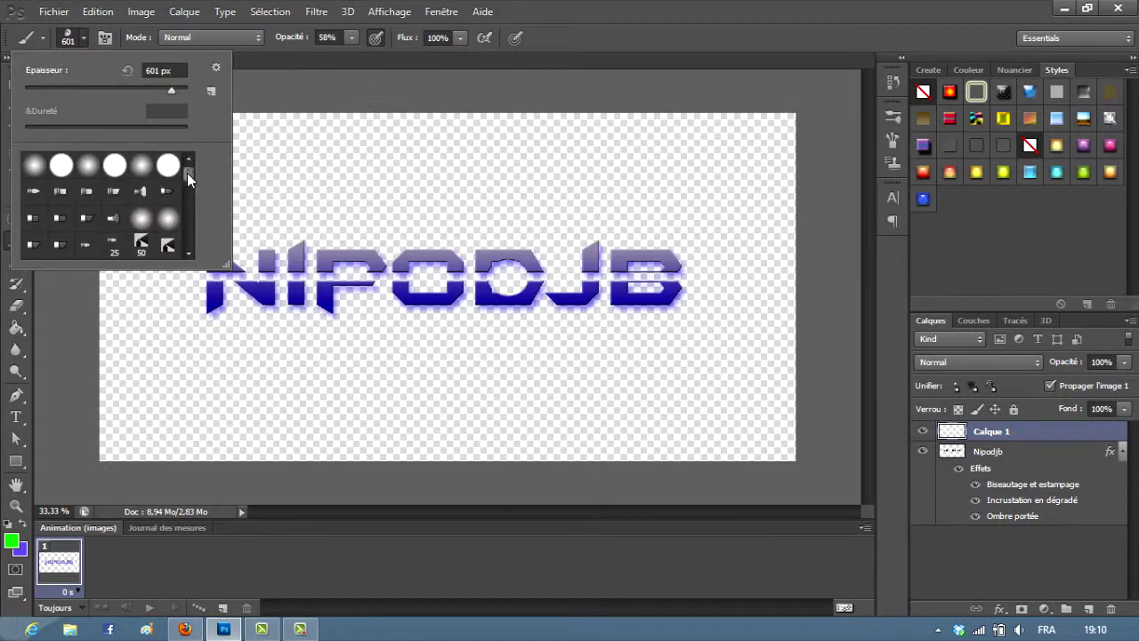
drag(188, 178, 186, 242)
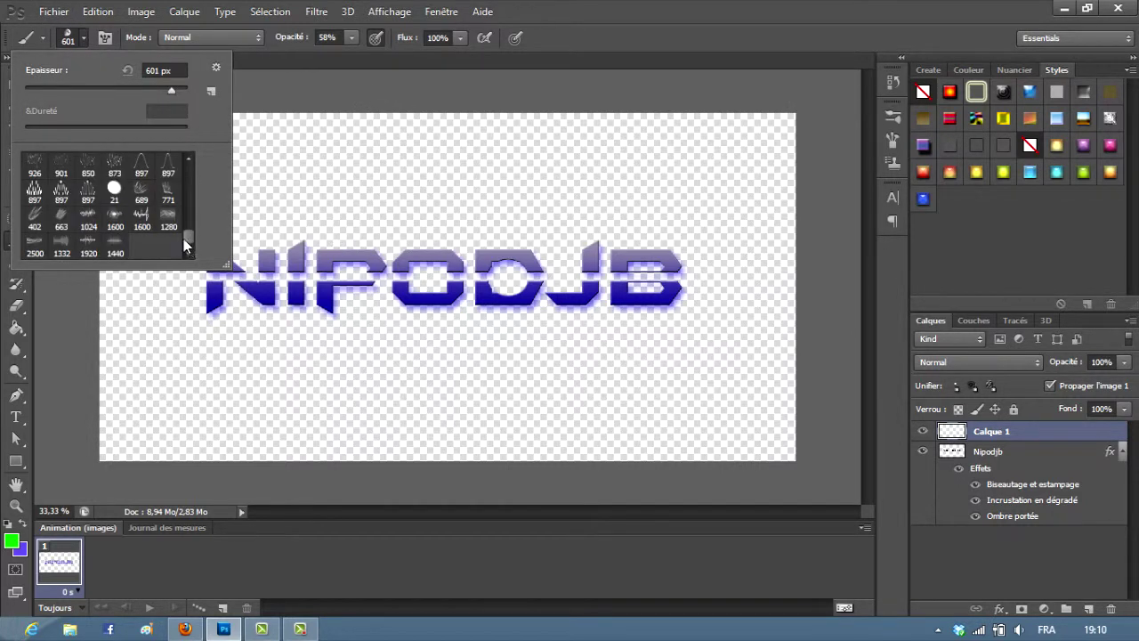
click(169, 218)
click(73, 34)
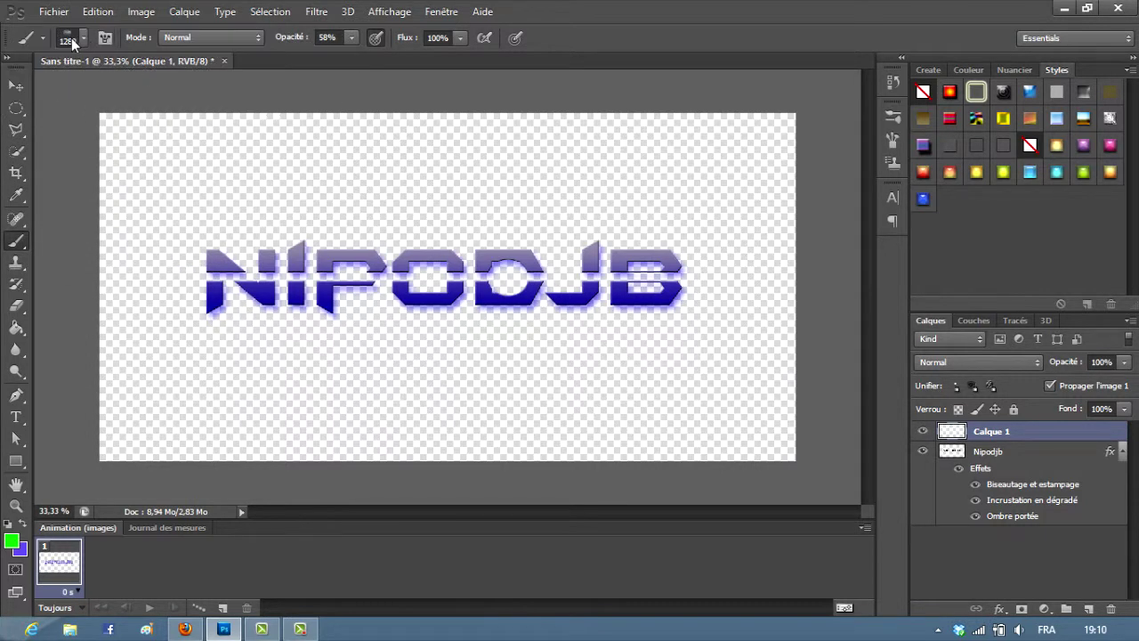
click(71, 37)
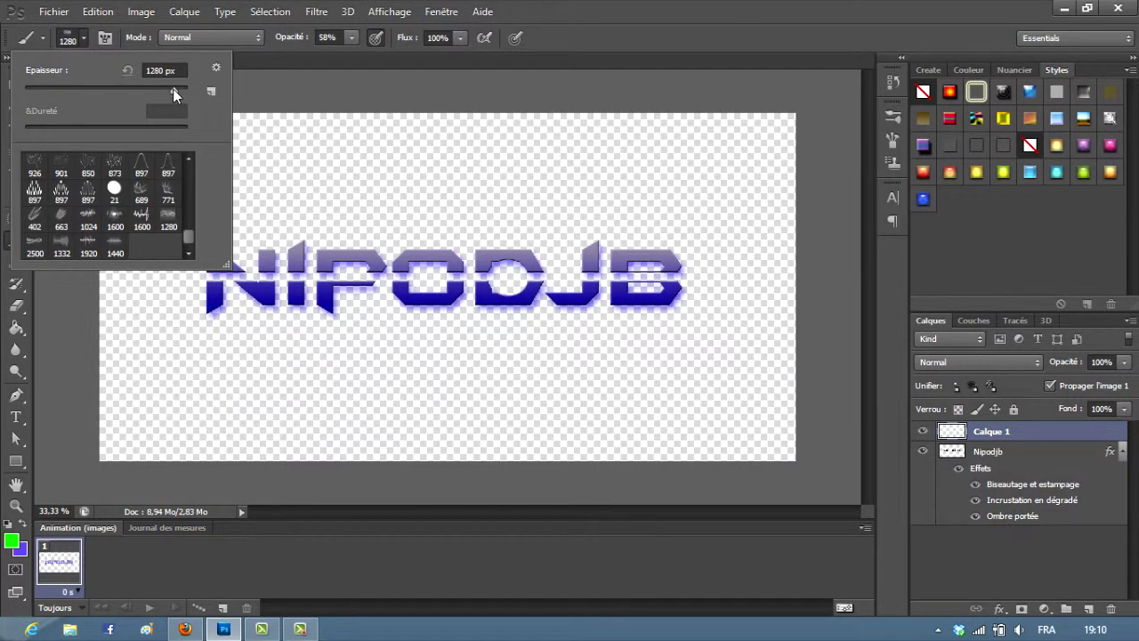
drag(172, 88, 169, 89)
drag(169, 93, 174, 92)
drag(171, 90, 174, 89)
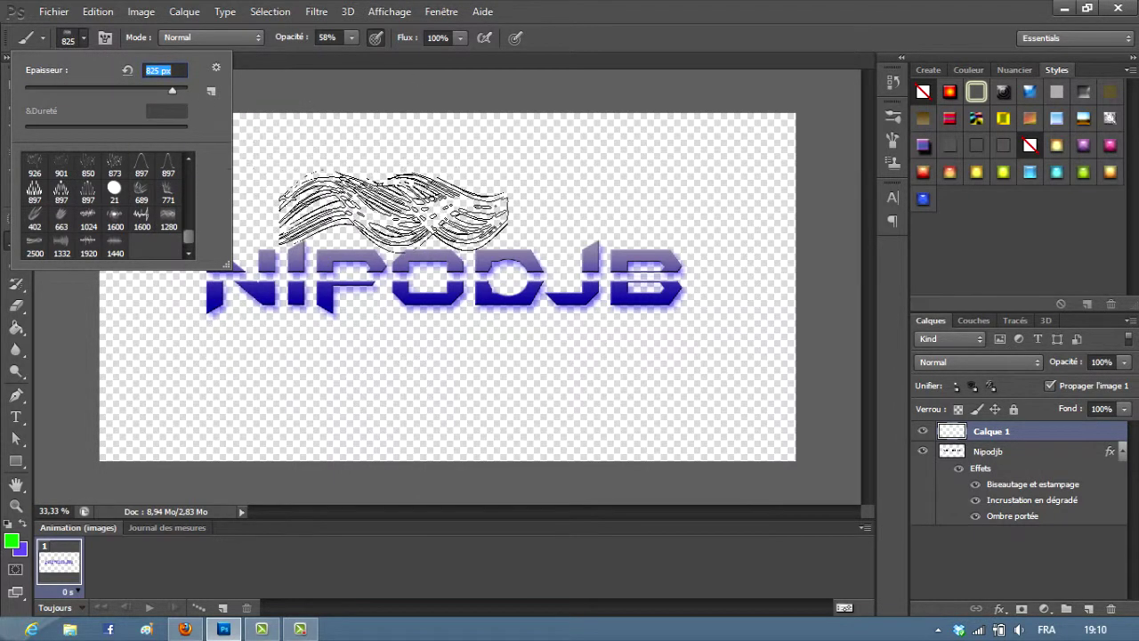
click(68, 38)
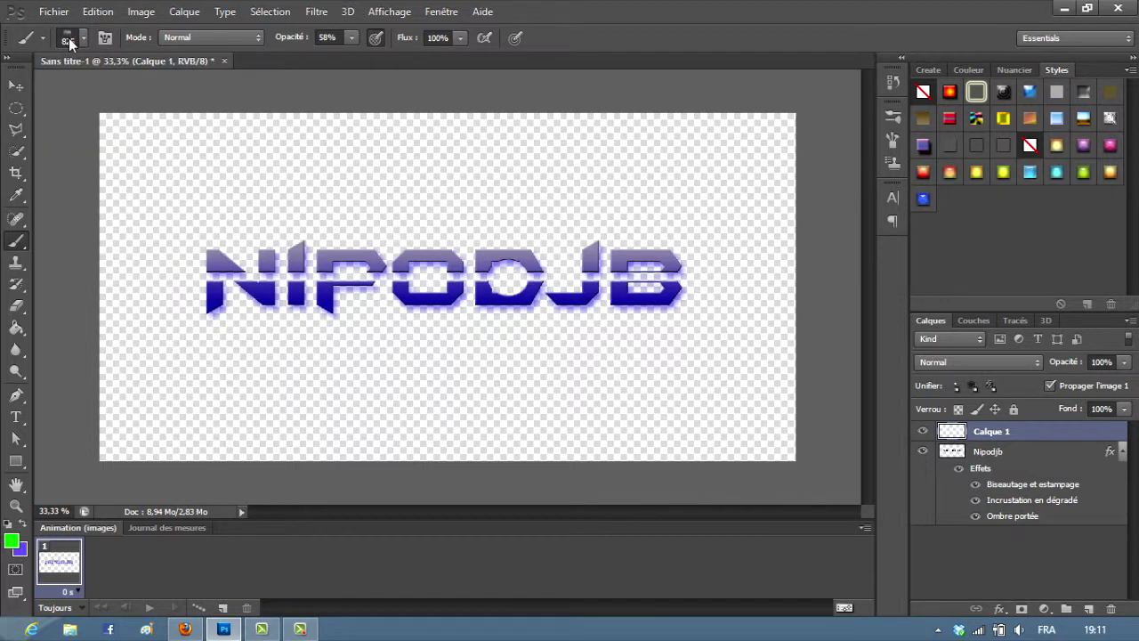
Step: Set the brush opacity to 100% and stamp one green wave on Calque 1 in the canvas's upper-left area
click(226, 38)
click(226, 38)
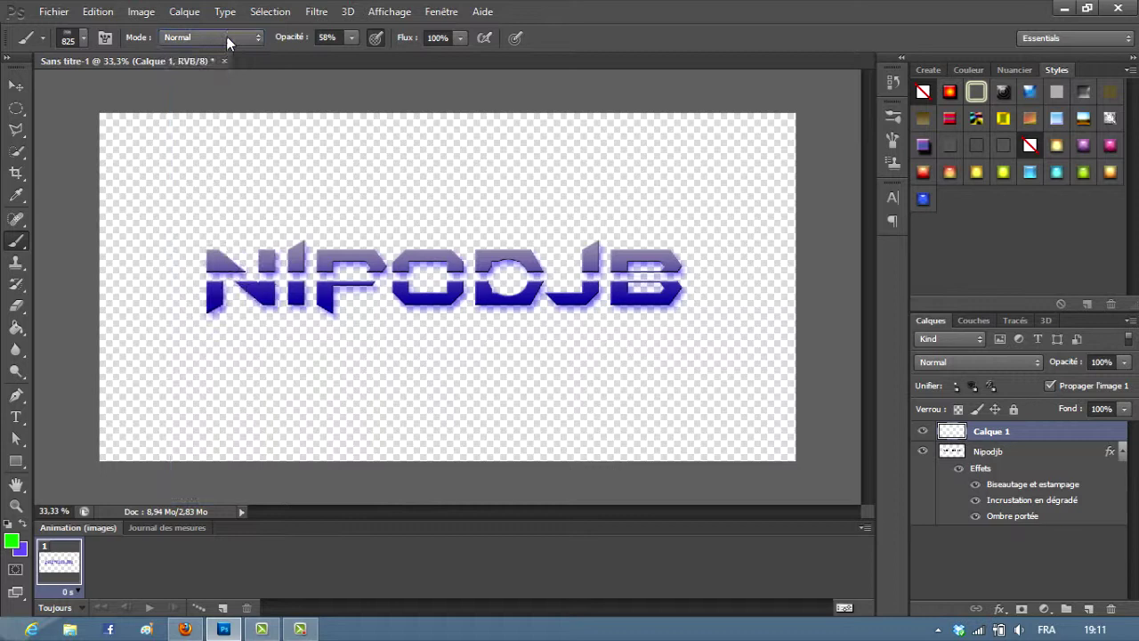
click(350, 40)
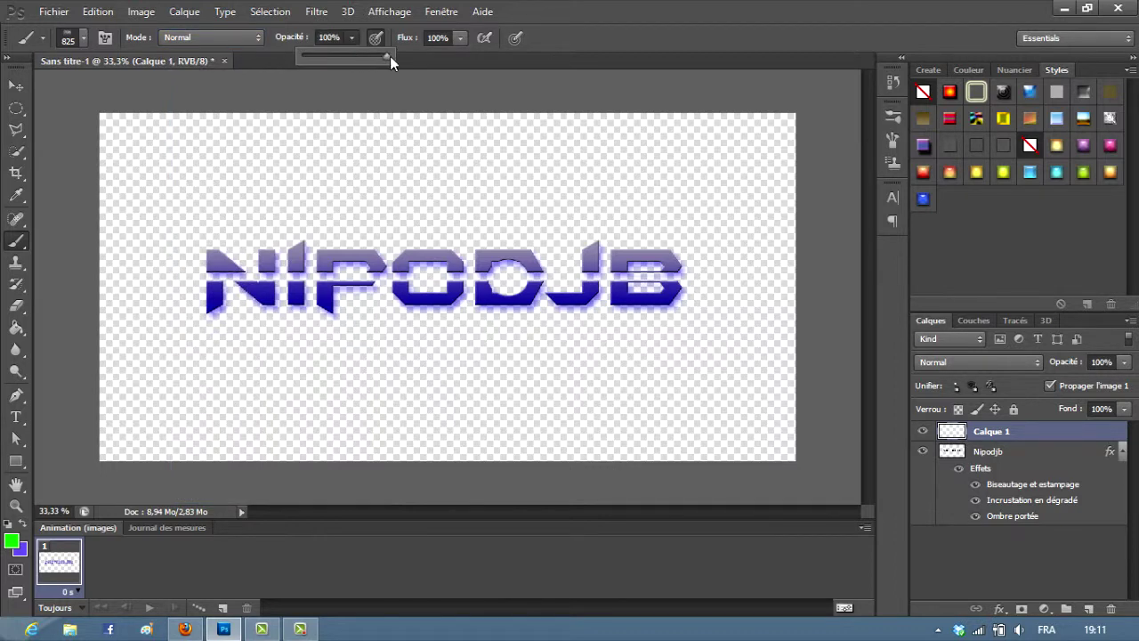
click(351, 37)
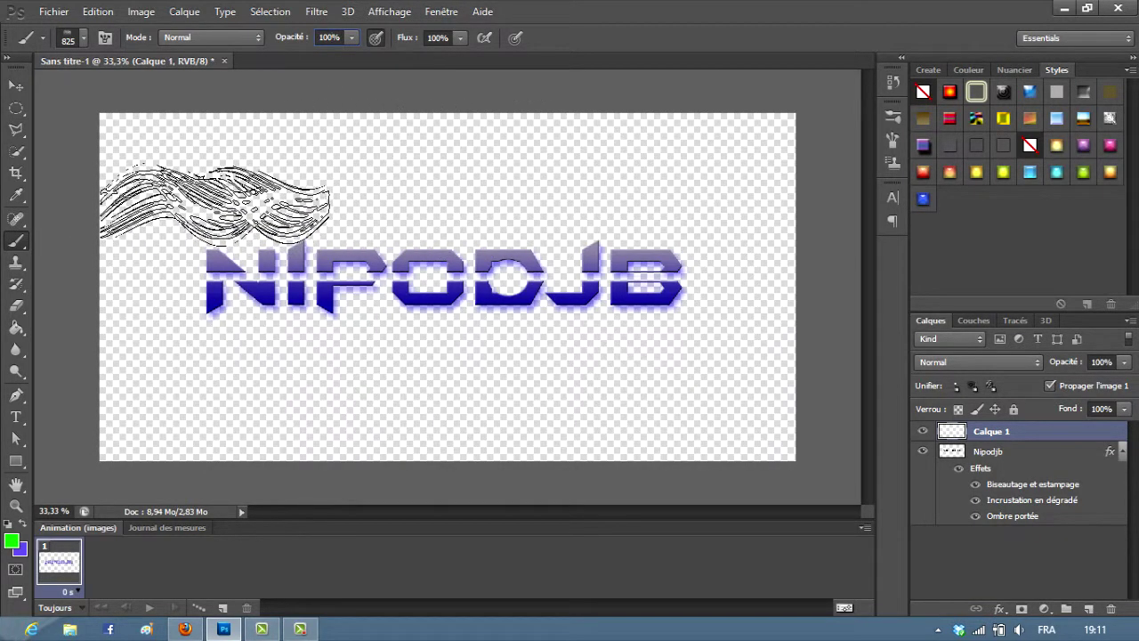
click(215, 203)
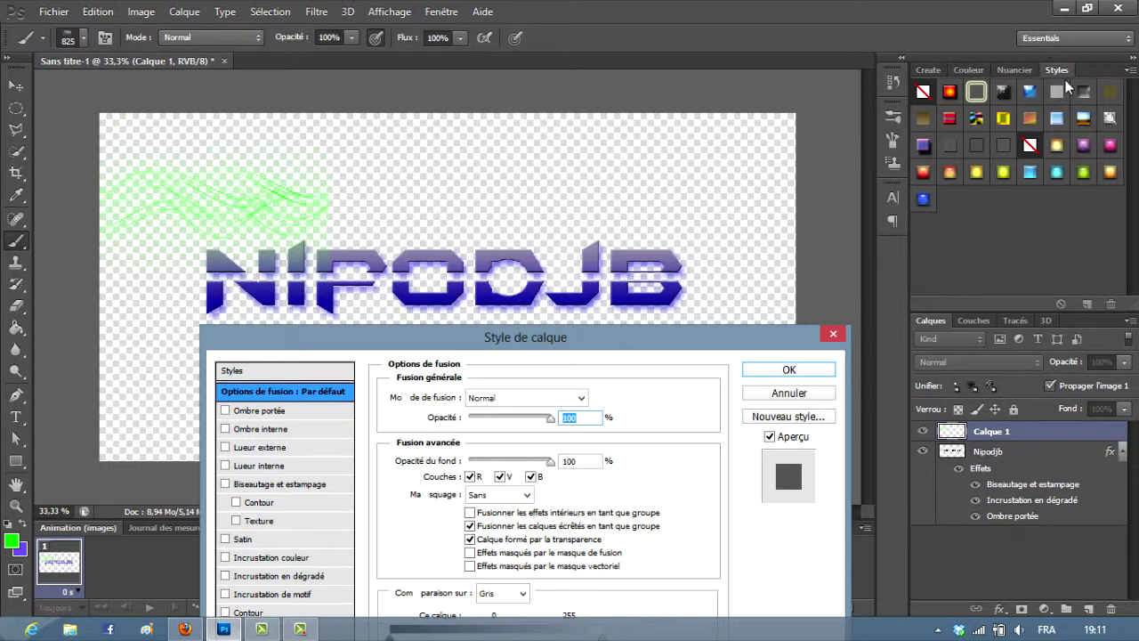
Step: Apply the blue preset style to Calque 1 and stamp a second wave over the middle of the NIPODJB text
key(Escape)
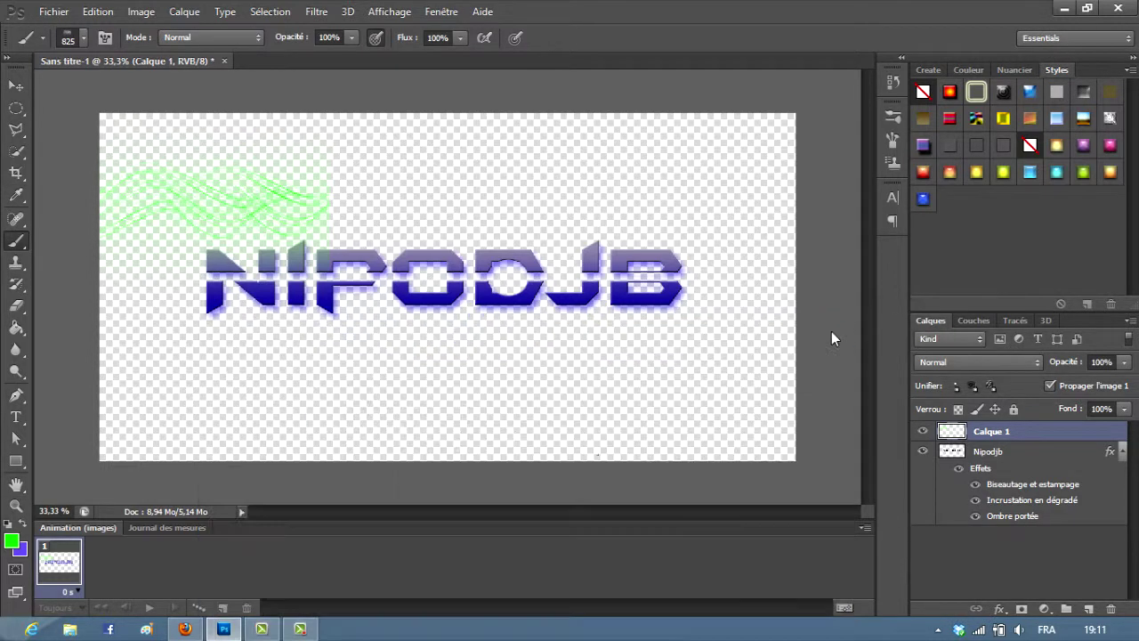
click(924, 206)
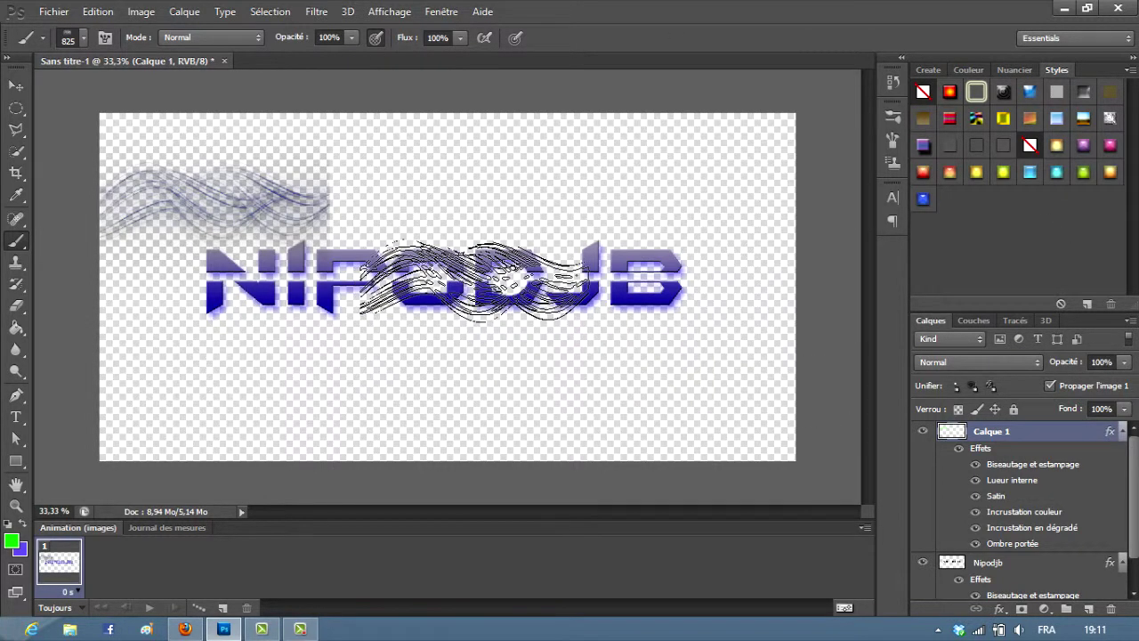
click(476, 280)
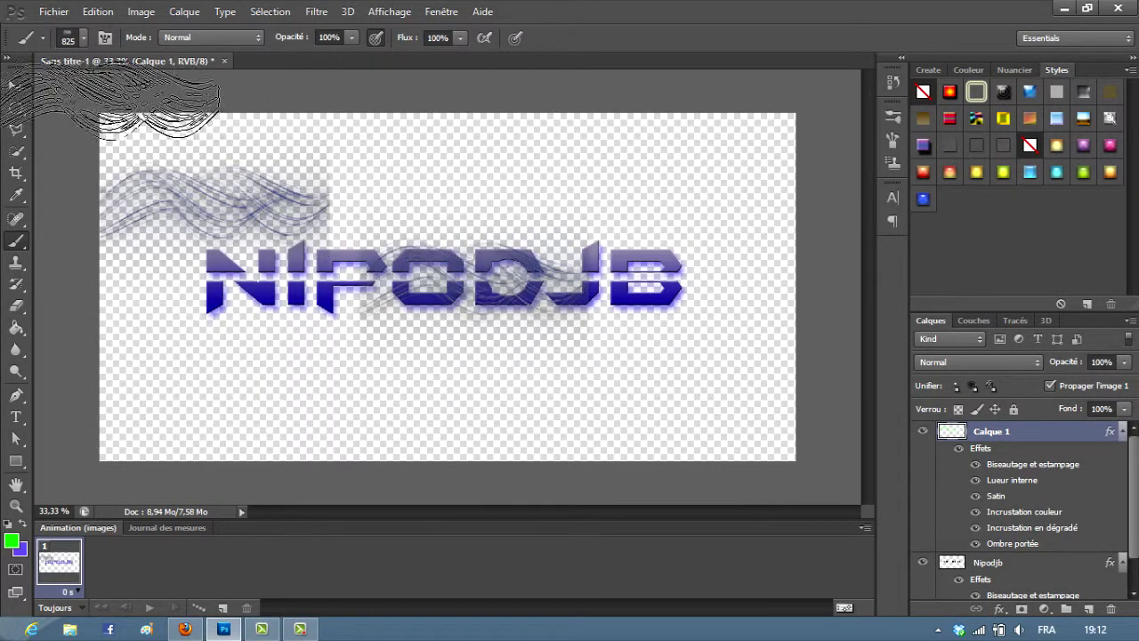
Step: Move the Calque 1 layer below the Nipodjb layer and shift its waves slightly upward with the Move tool
click(21, 87)
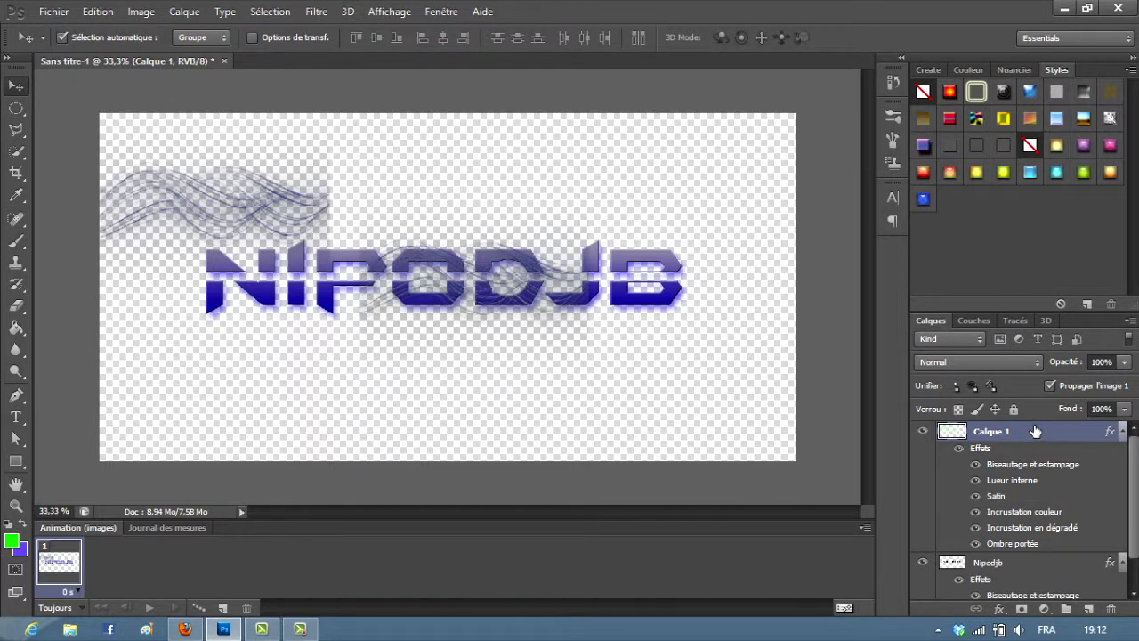
drag(1035, 431, 1024, 575)
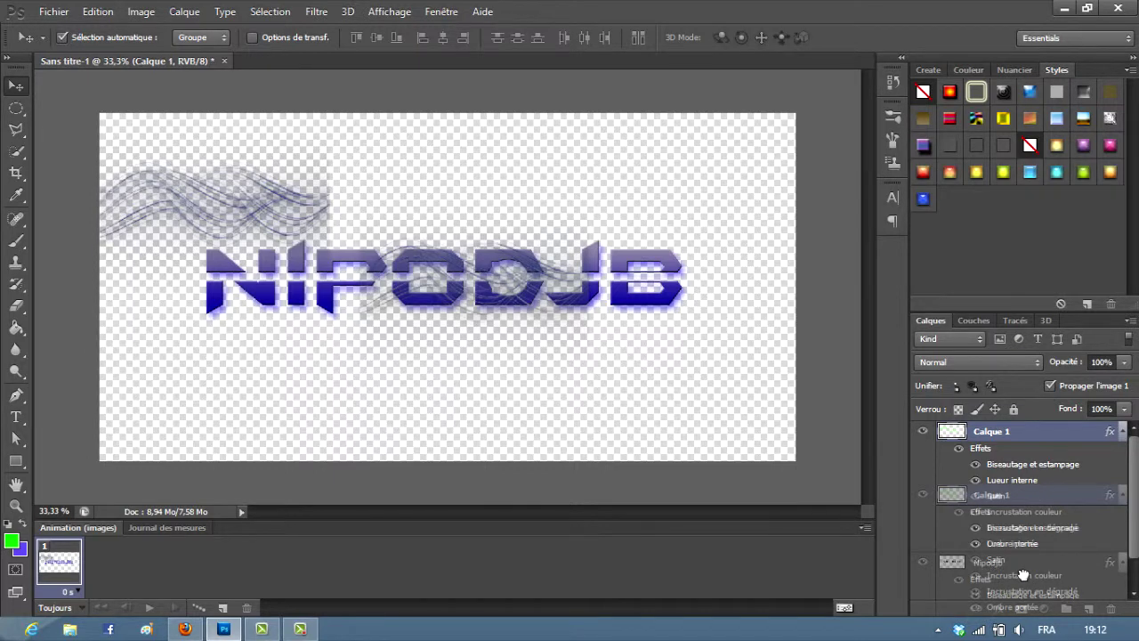
drag(1023, 575, 1024, 587)
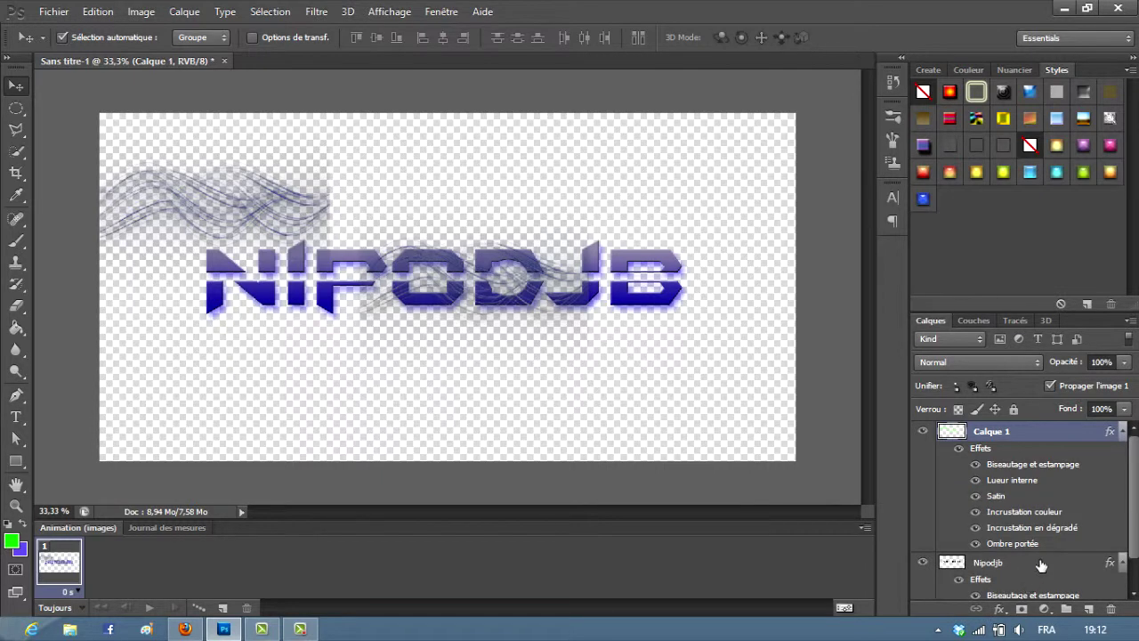
drag(1016, 430, 1008, 584)
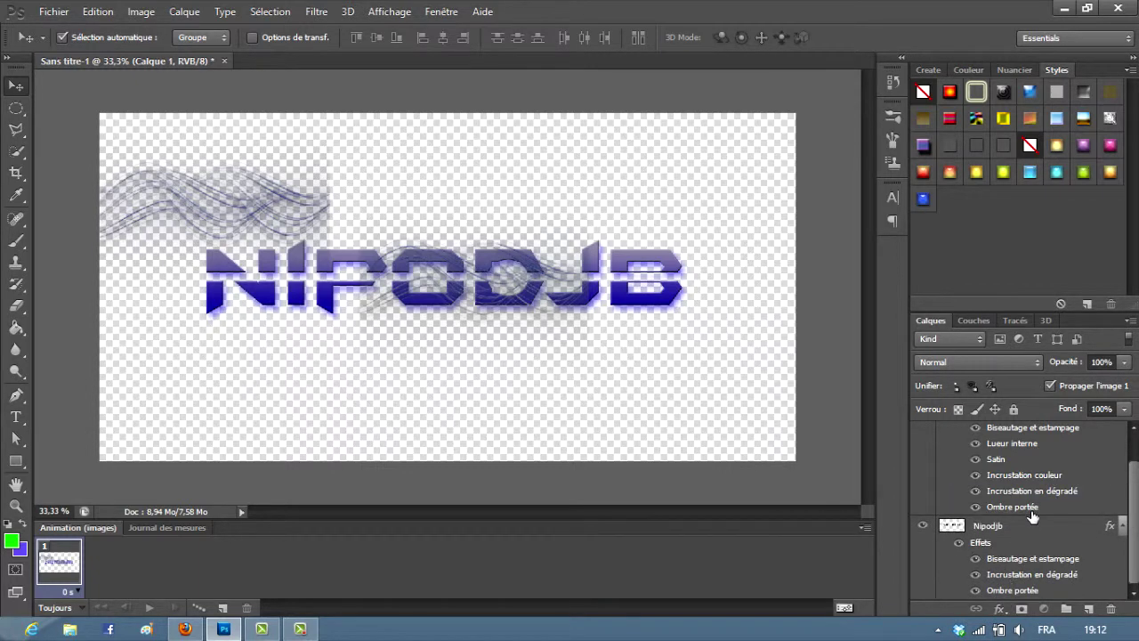
drag(1132, 523, 1134, 479)
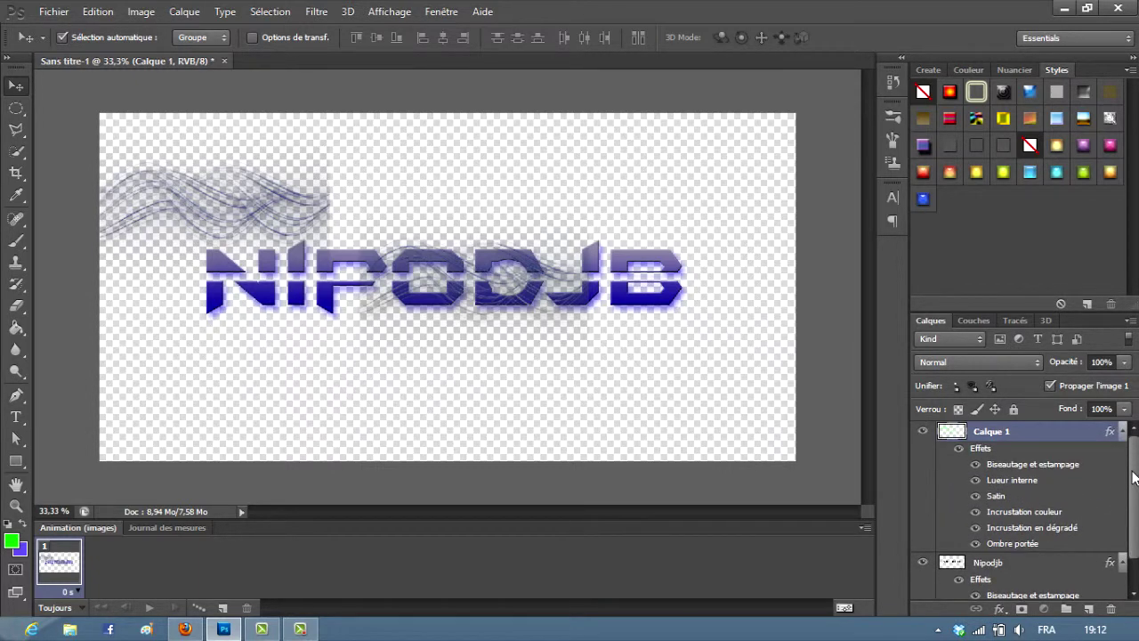
drag(992, 432, 1006, 596)
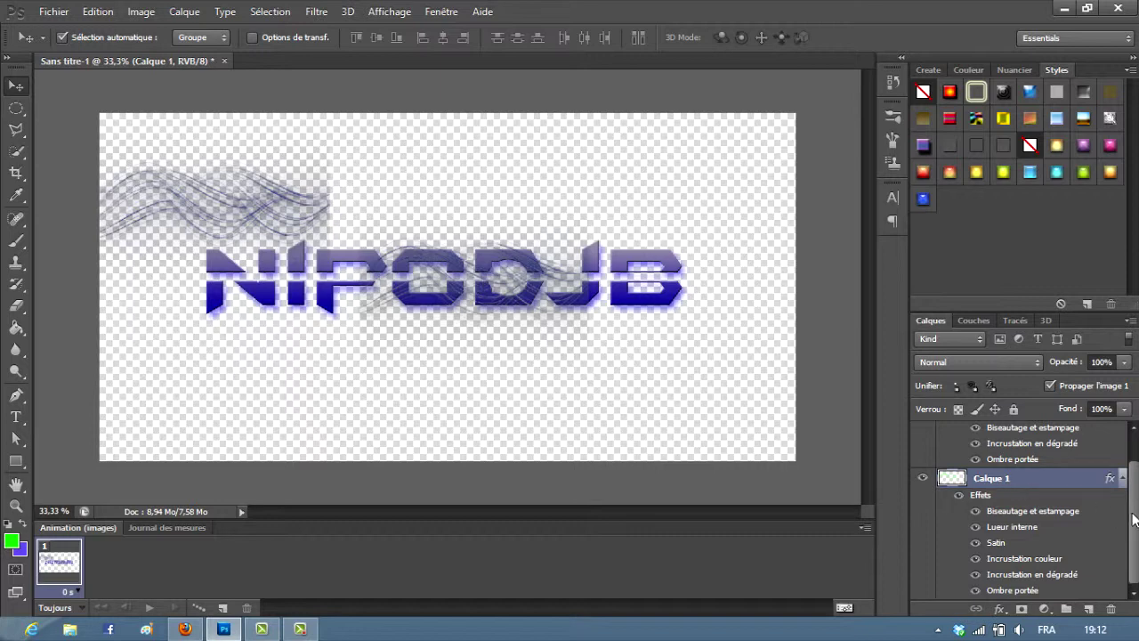
scroll(1132, 474, up, 1)
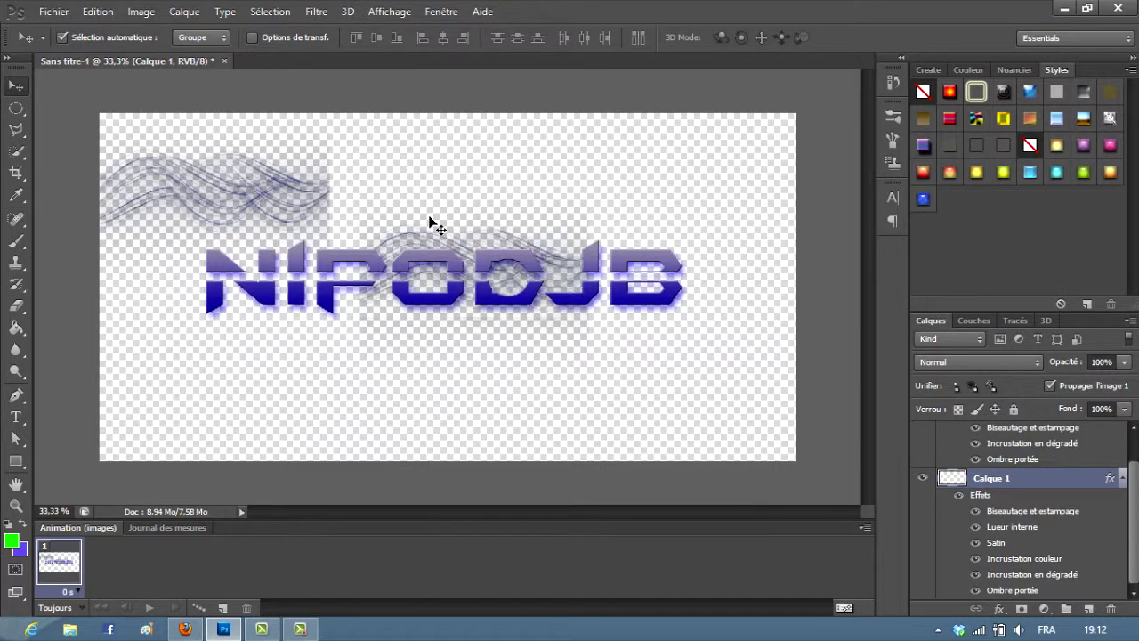
Step: Open iphone5-white_medium_front.png from the creation wallpaper idevice folder on the desktop
click(51, 12)
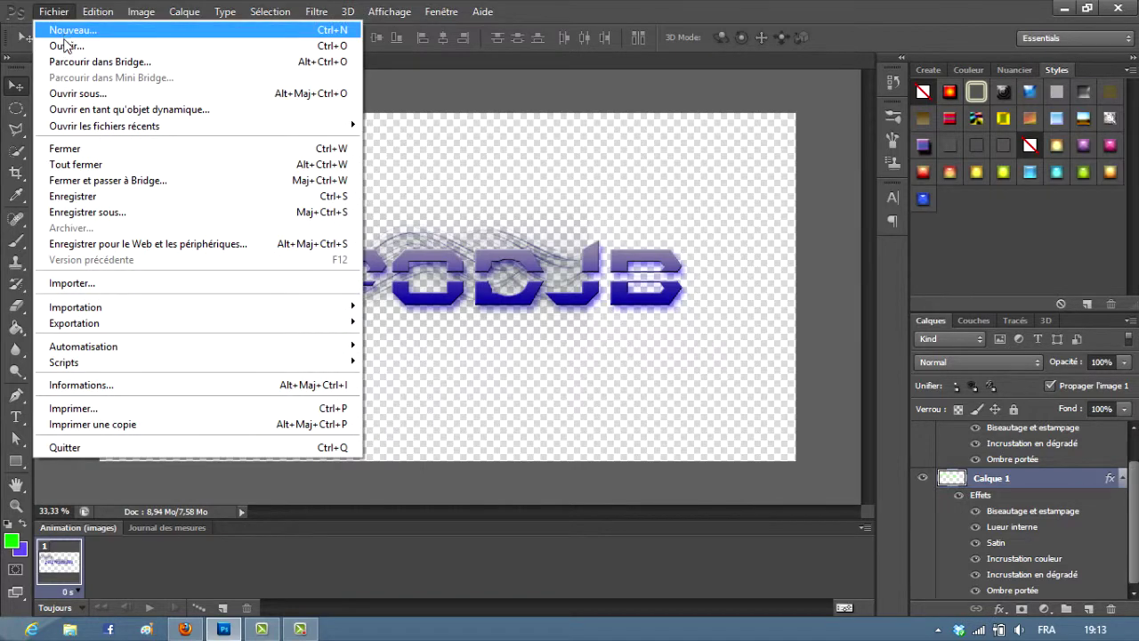
click(64, 46)
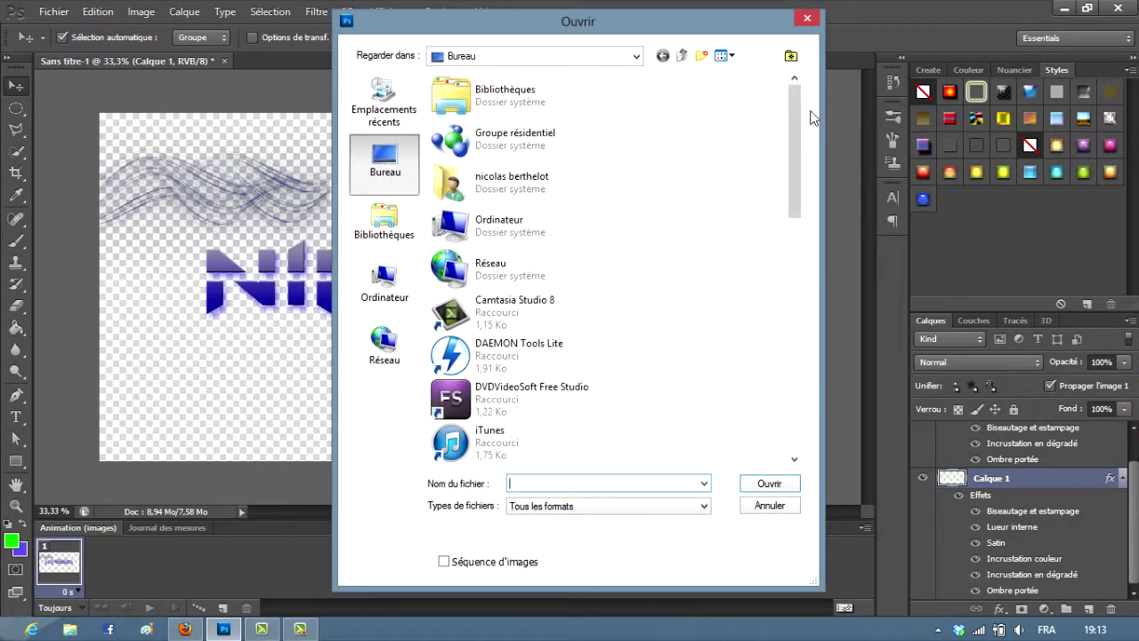
drag(795, 117, 799, 276)
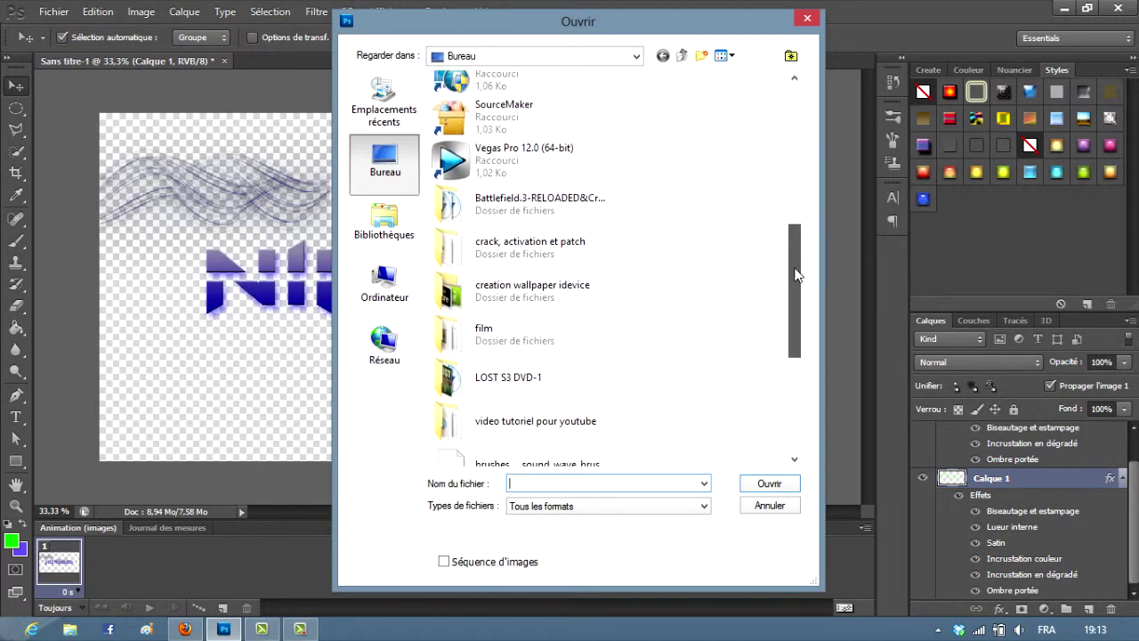
click(538, 316)
double_click(538, 316)
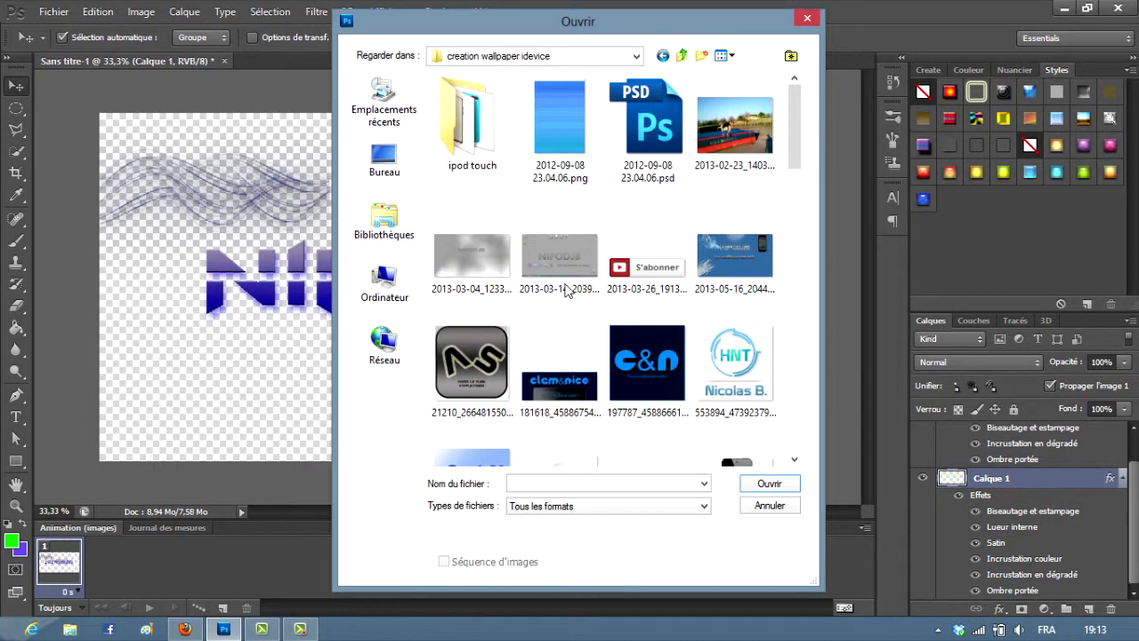
drag(794, 137, 789, 290)
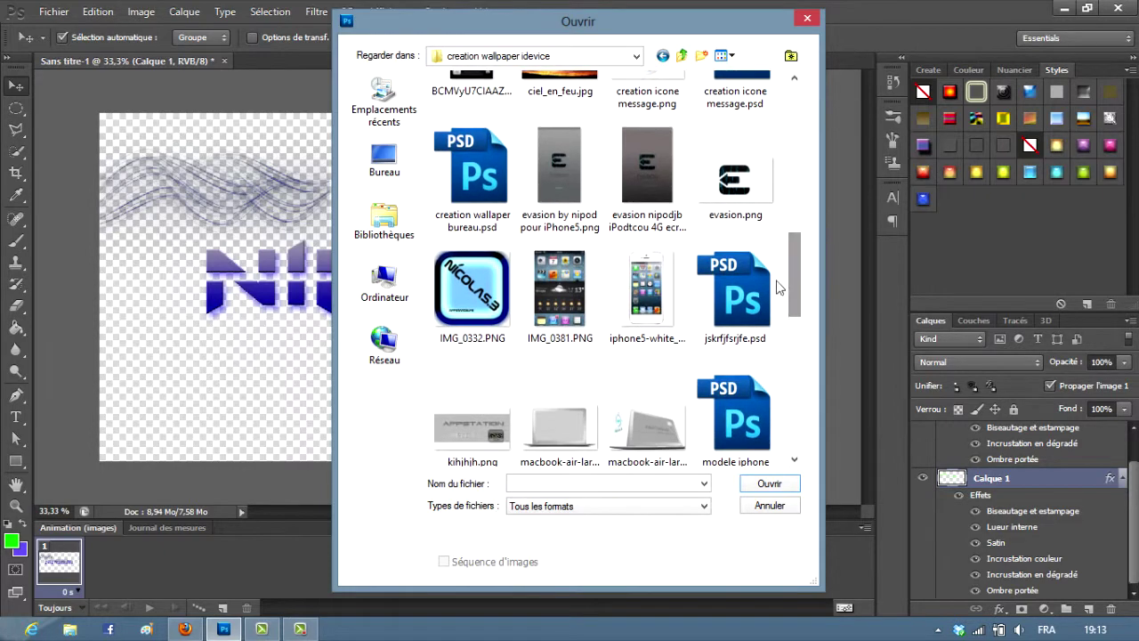
double_click(658, 296)
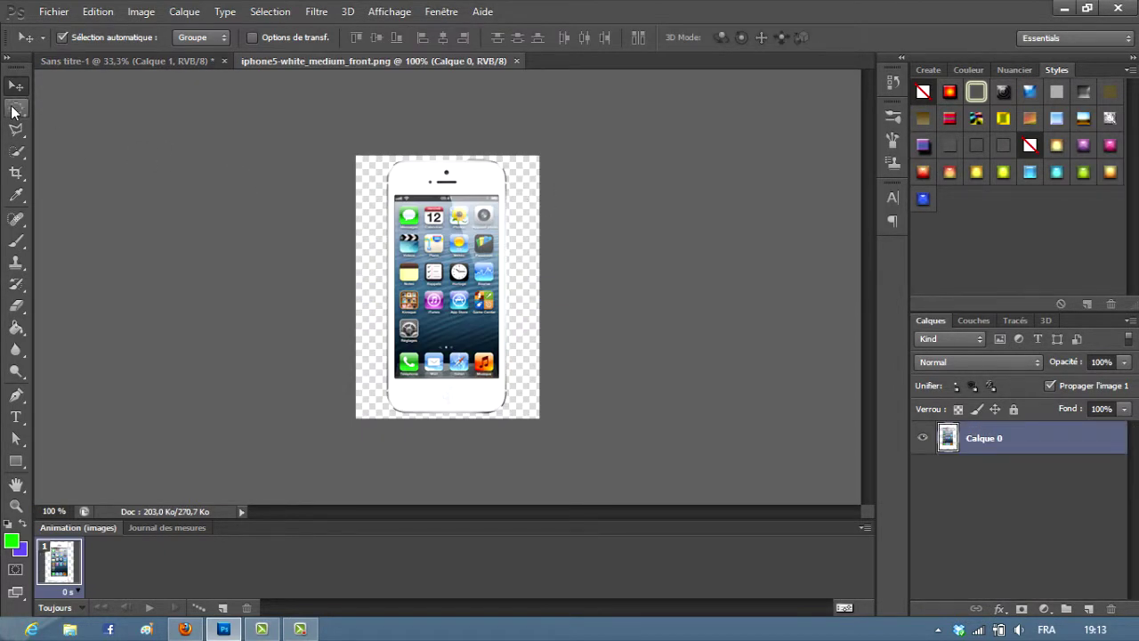
Step: Select the whole phone image with the rectangular marquee, copy it, and close its document
click(16, 108)
click(51, 107)
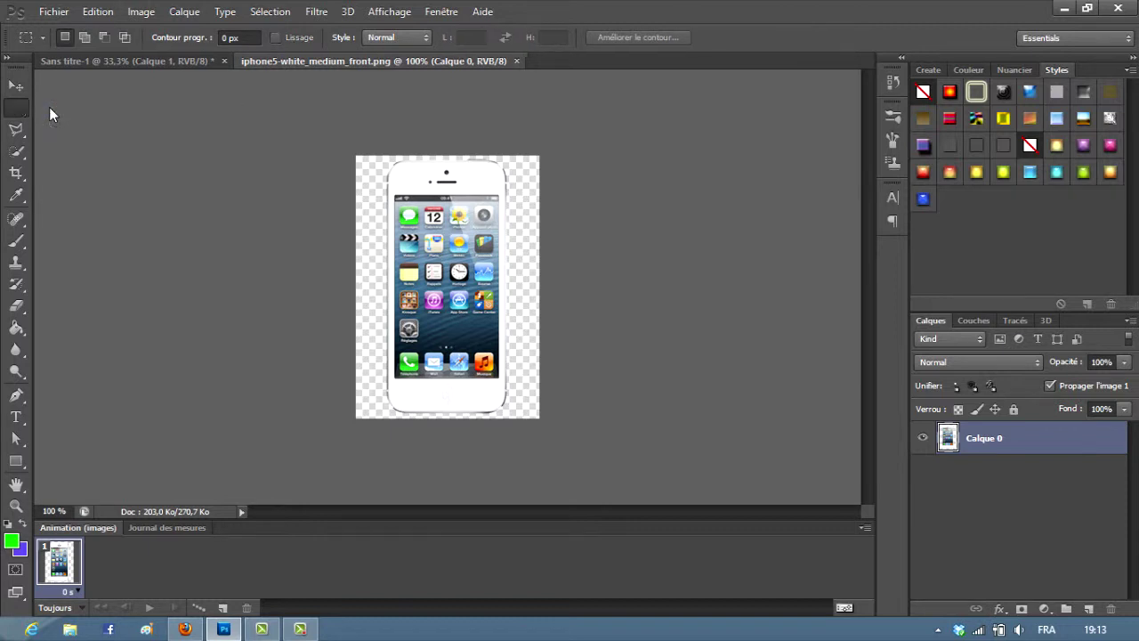
drag(318, 125, 590, 443)
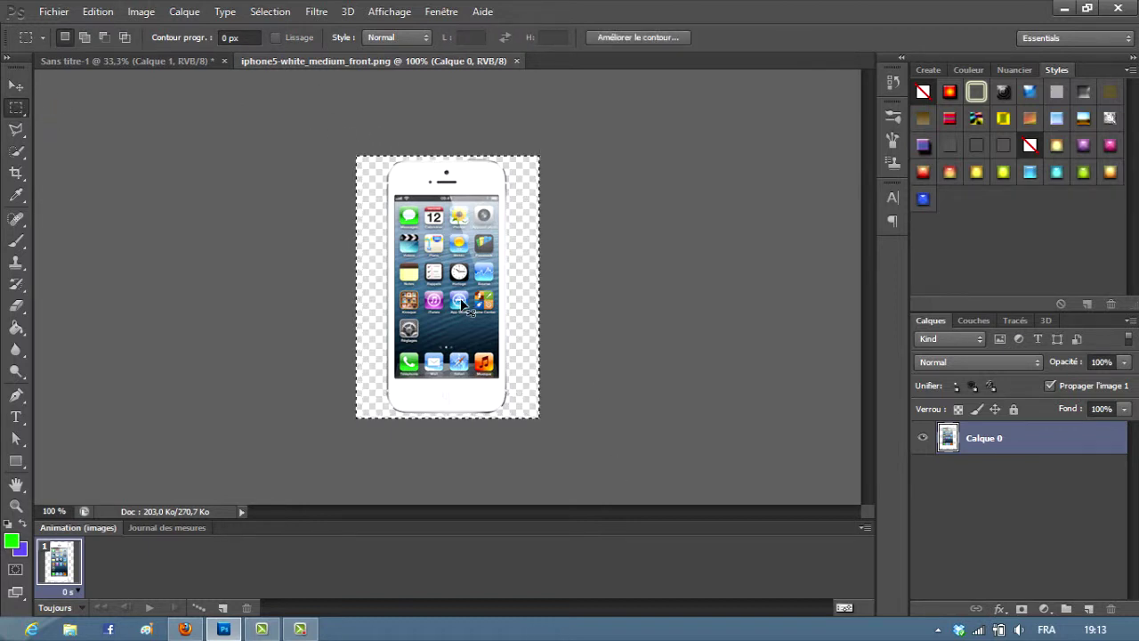
click(517, 61)
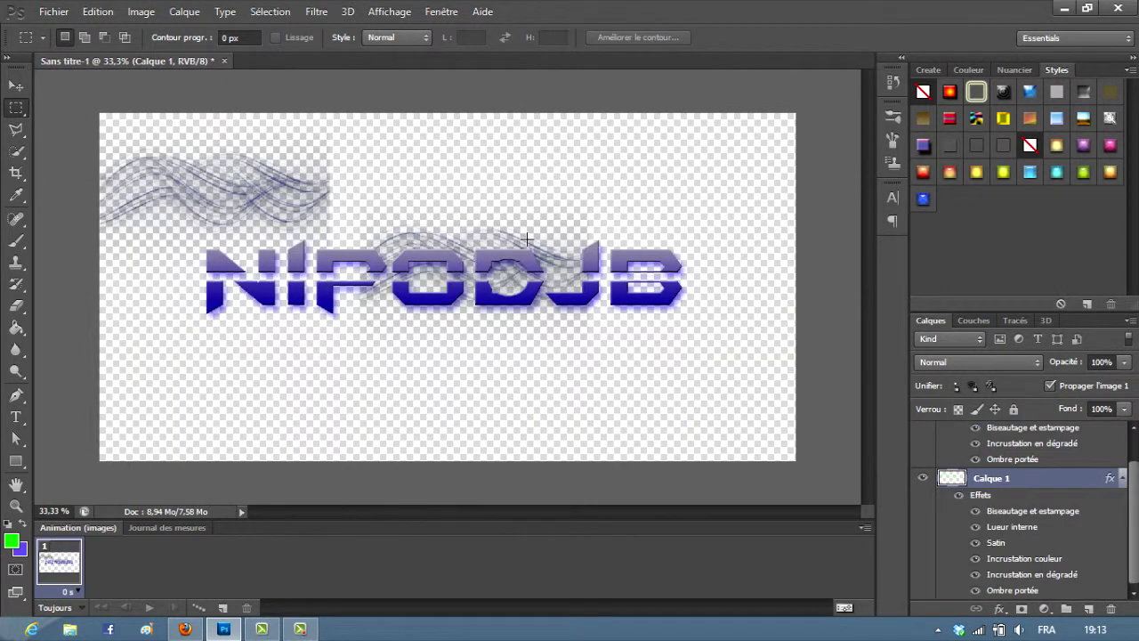
Step: Paste the phone onto a new layer in the logo document and move that layer above Nipodjb
key(ctrl+shift+alt+n)
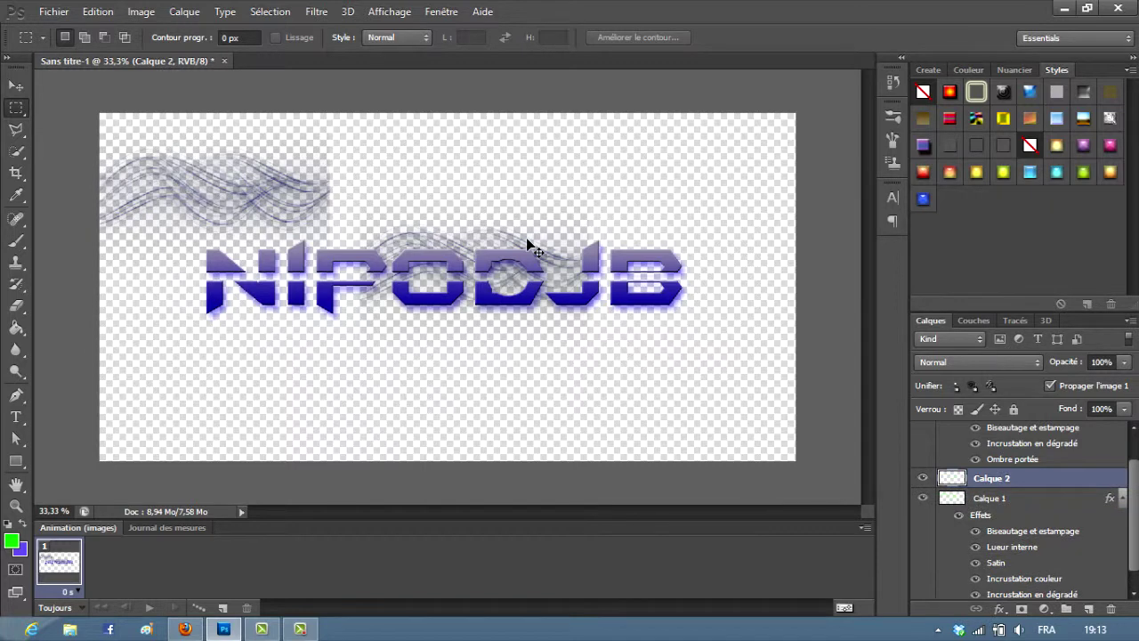
key(ctrl+v)
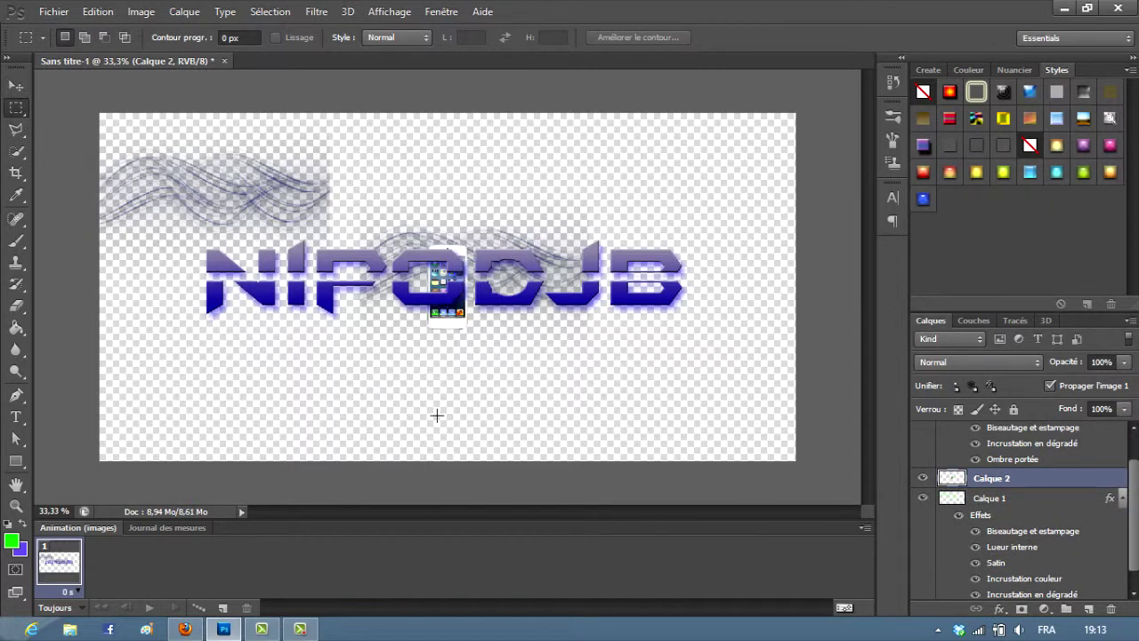
drag(998, 476, 993, 432)
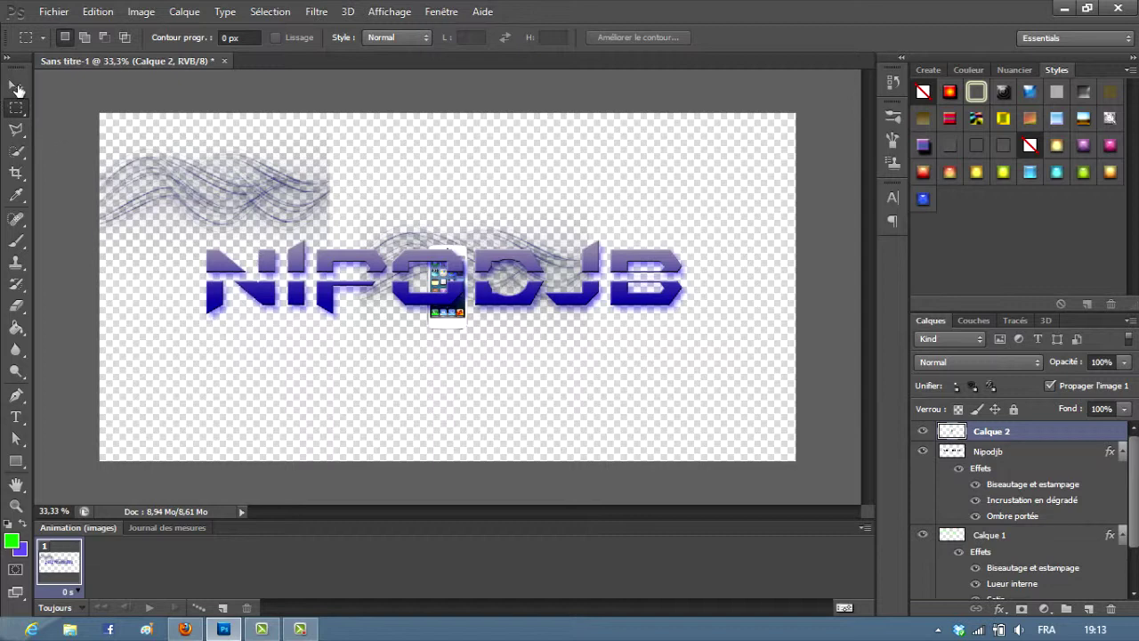
Step: Move the phone from the middle of the text to the canvas's upper-right area with the Move tool
click(20, 89)
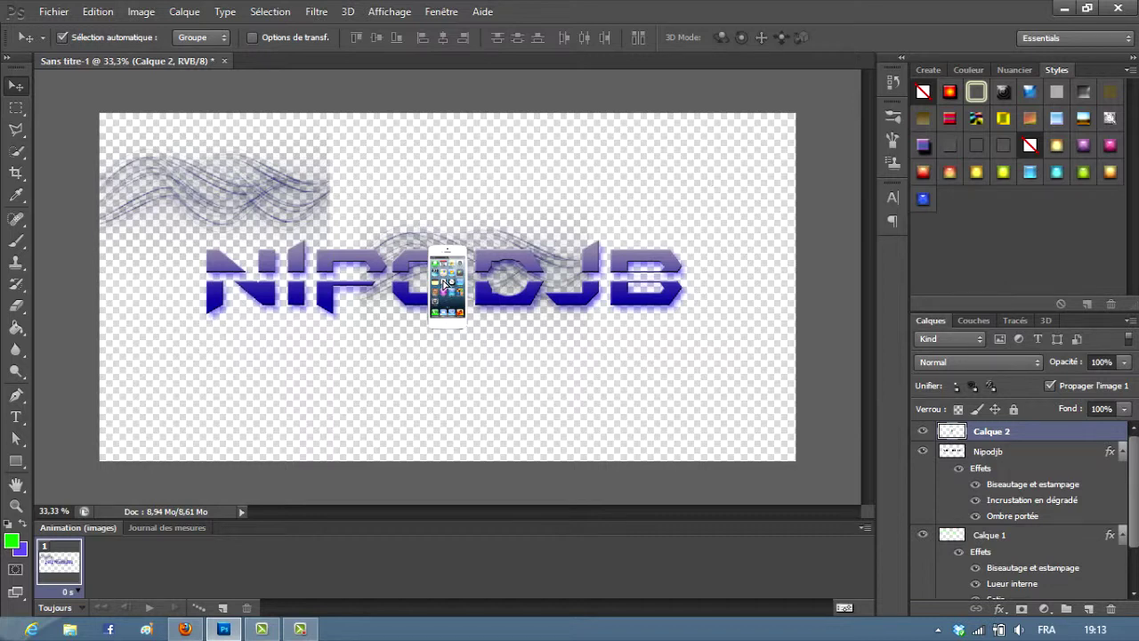
drag(448, 283, 699, 188)
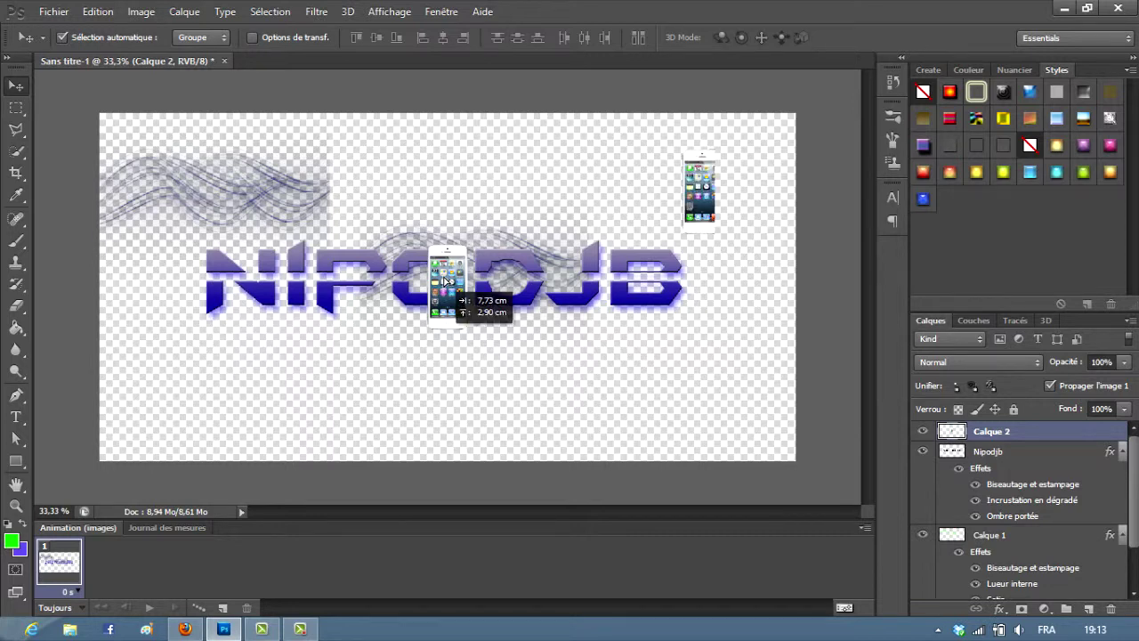
drag(447, 283, 448, 283)
click(690, 207)
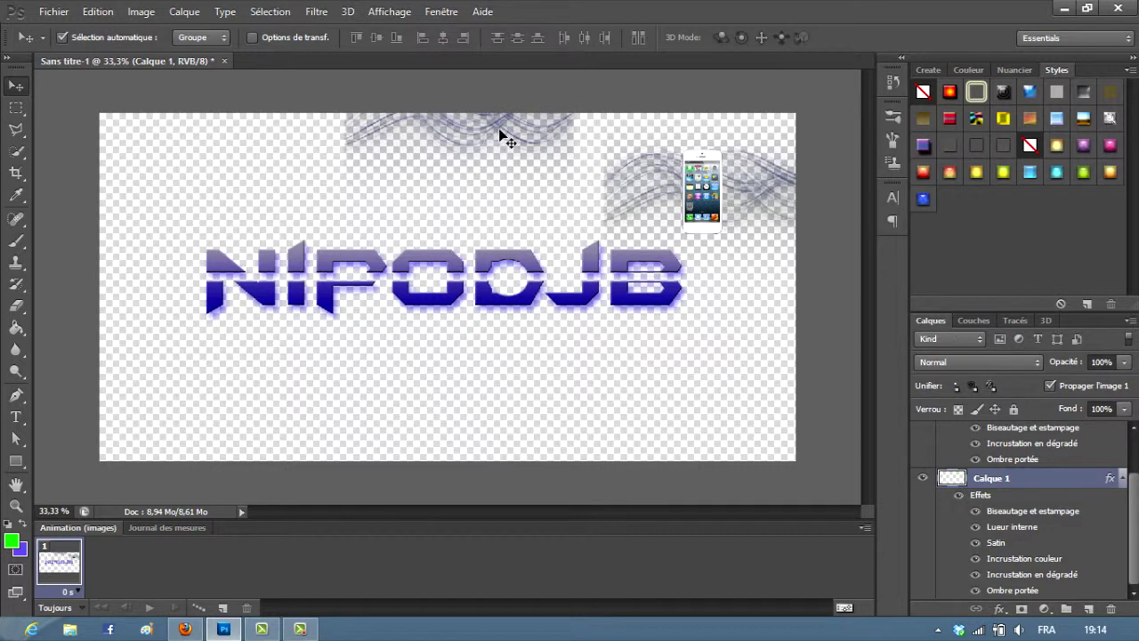
Step: Move the Calque 1 waves back around the NIPODJB text and shift the Calque 2 phone slightly up and right
drag(274, 214, 258, 228)
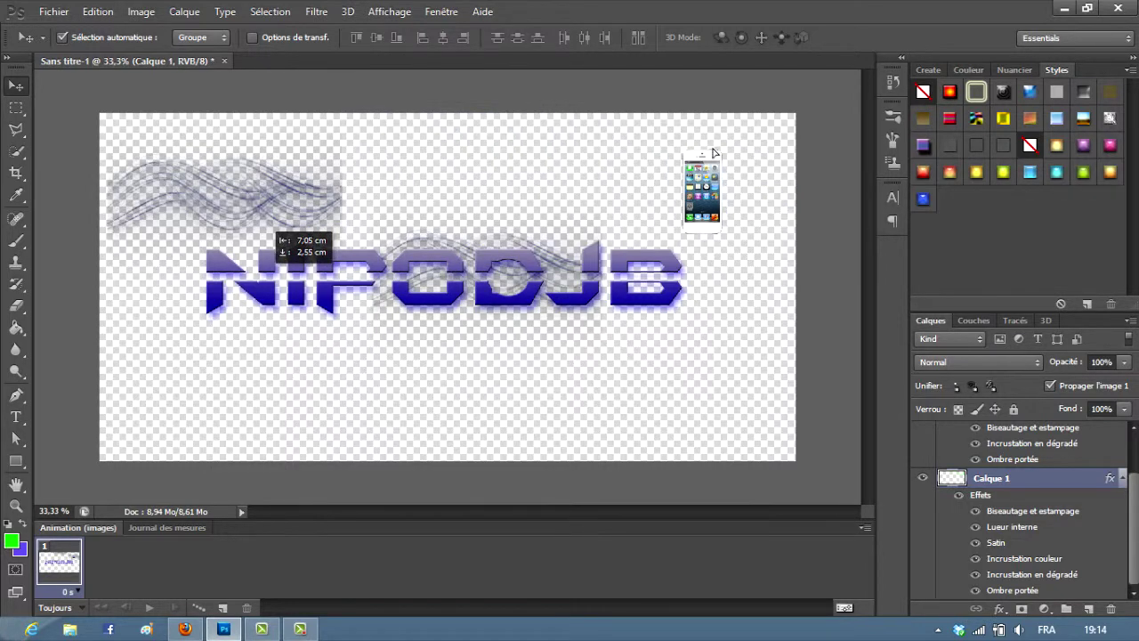
drag(1136, 483, 1136, 427)
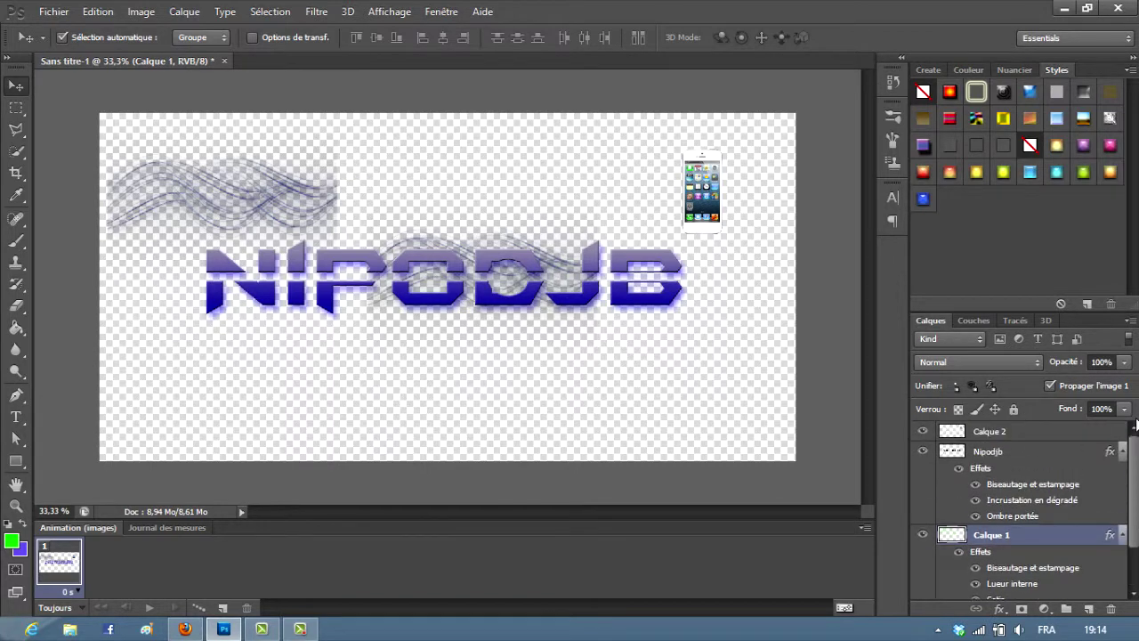
click(1011, 433)
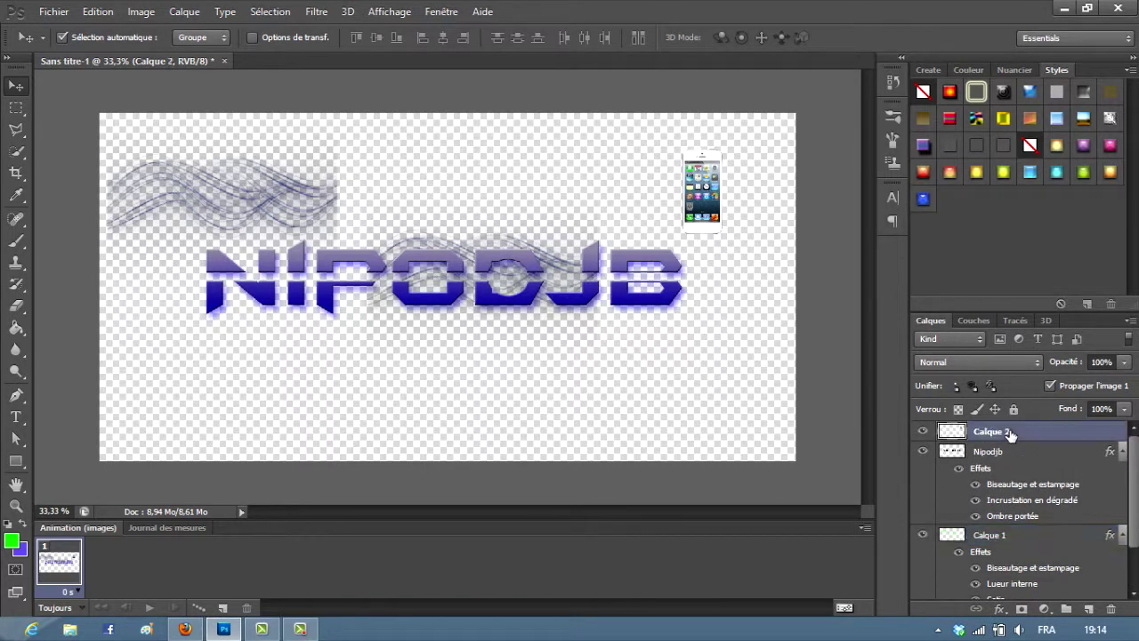
mouse_move(700, 200)
mouse_down()
mouse_move(721, 184)
mouse_move(711, 190)
mouse_up()
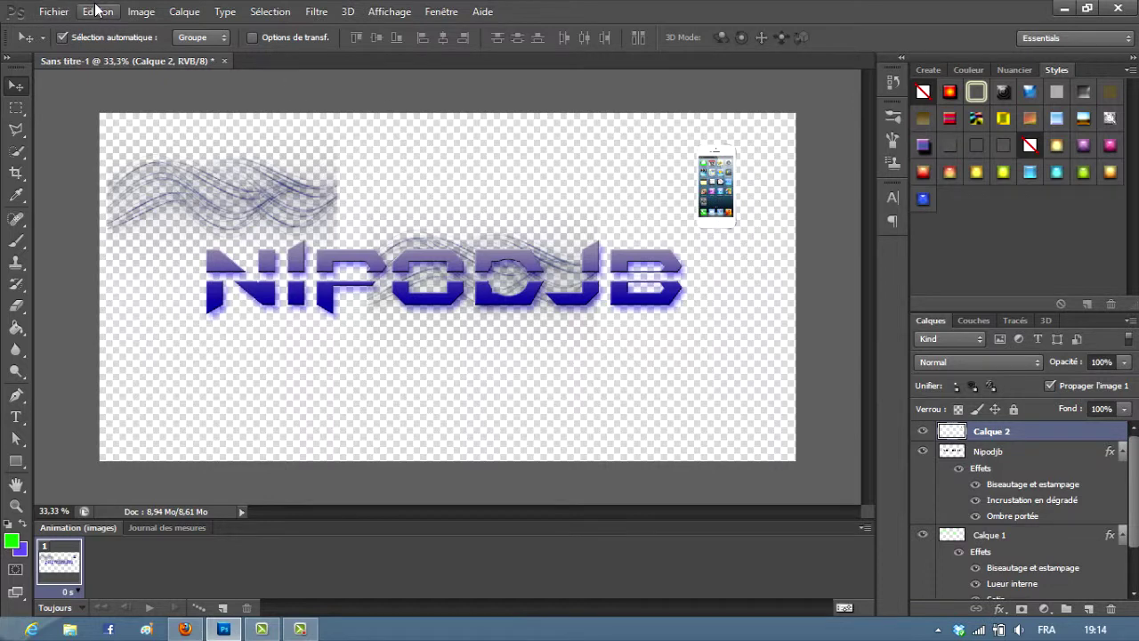
Step: Scale the phone on Calque 2 to about 148% width and 131% height with the Homothétie transform
click(98, 11)
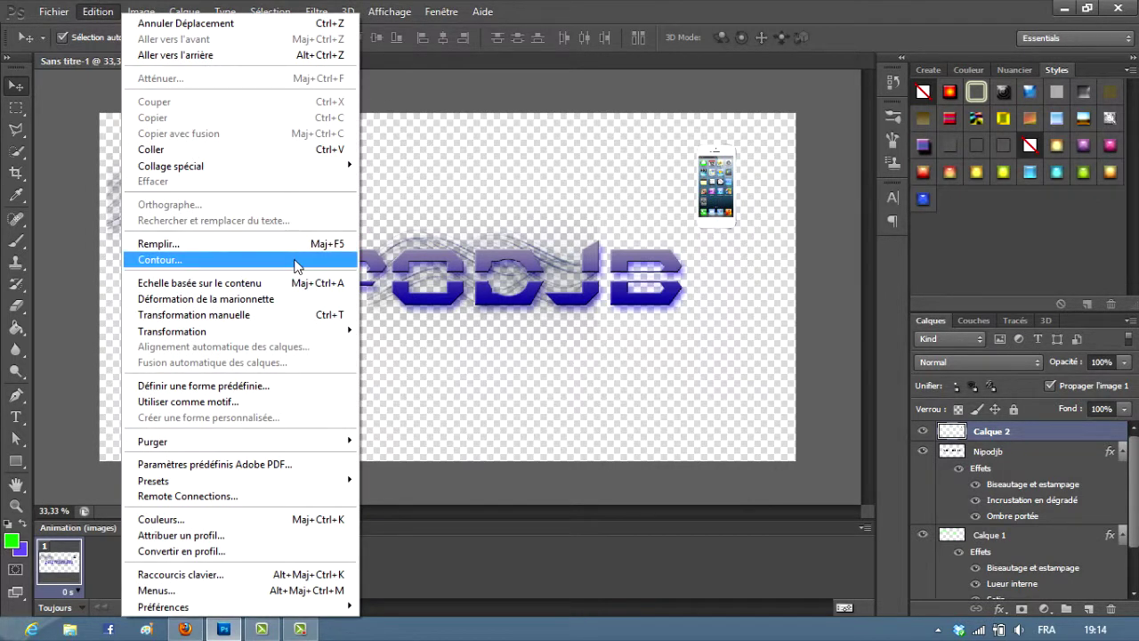
mouse_move(271, 331)
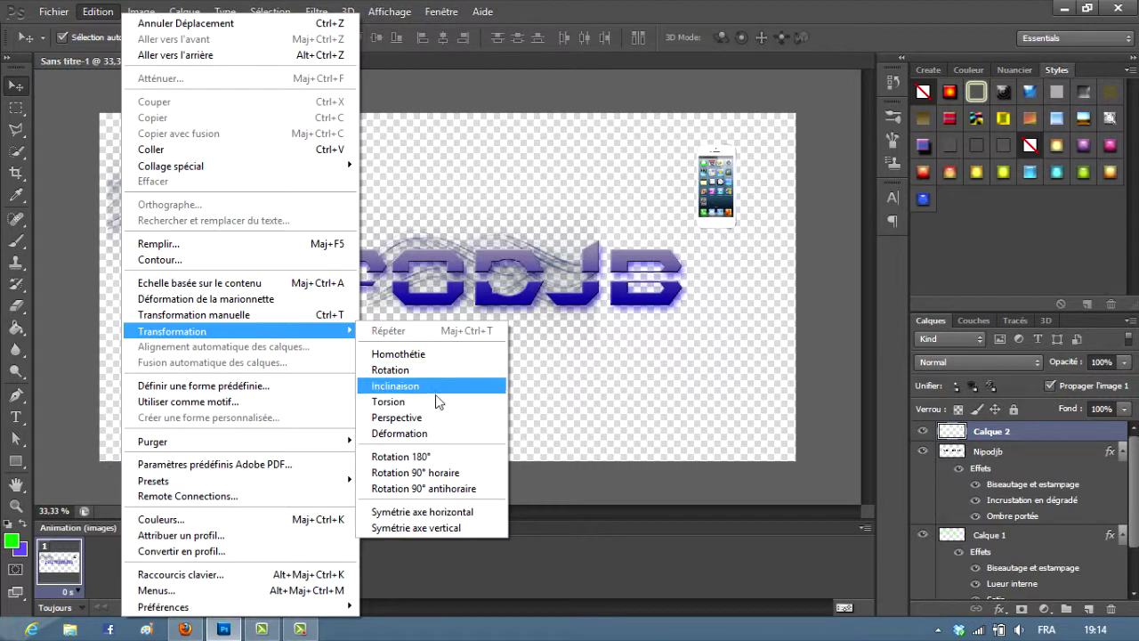
click(402, 359)
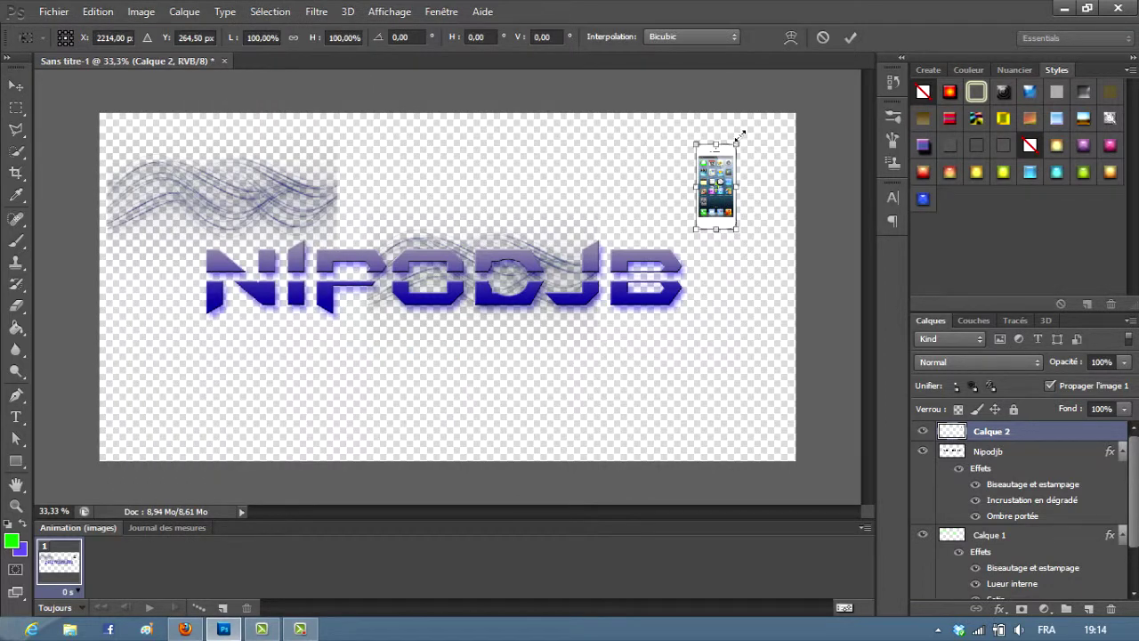
mouse_move(738, 138)
mouse_down()
mouse_move(762, 135)
mouse_move(759, 118)
mouse_move(728, 152)
mouse_up()
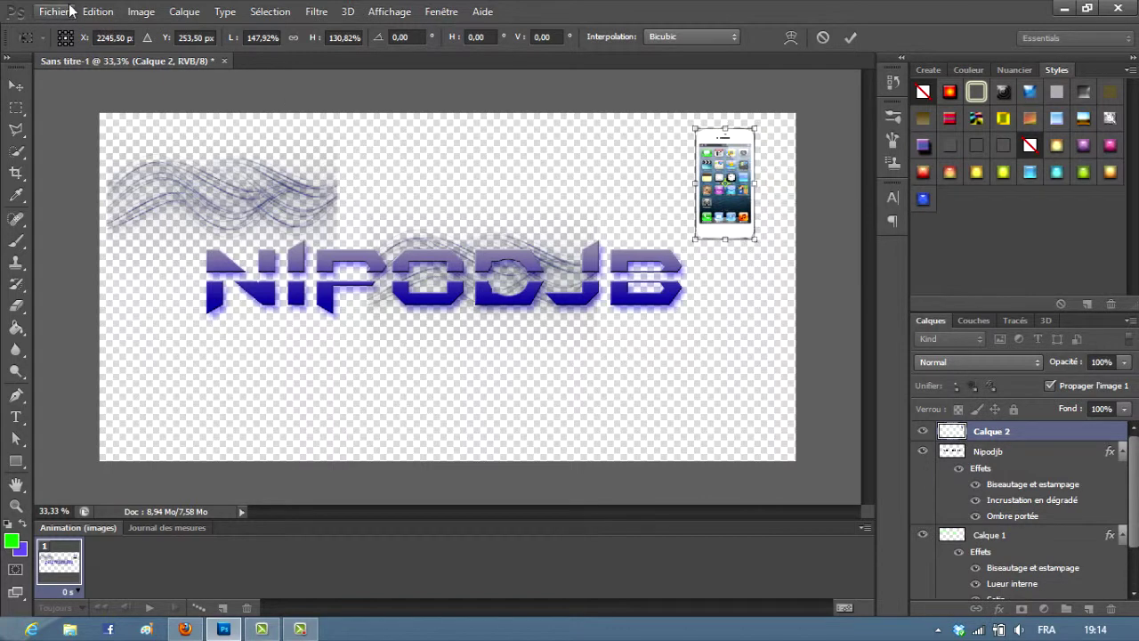
Step: Skew the phone horizontally by about -6.4° with the Inclinaison transform so that it leans right
click(98, 11)
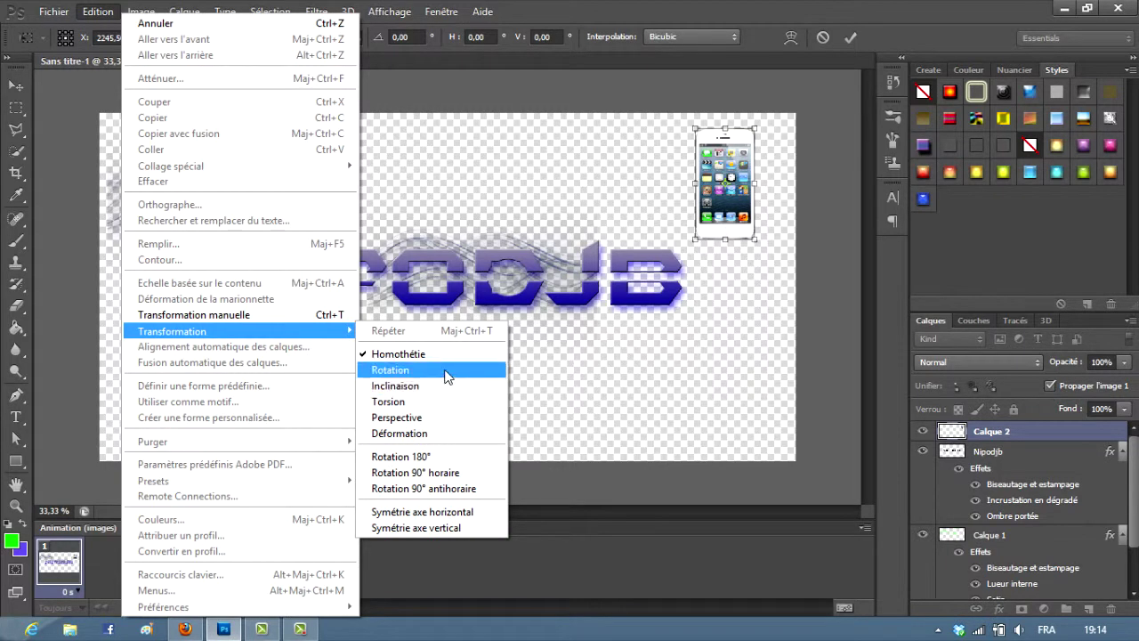
click(432, 391)
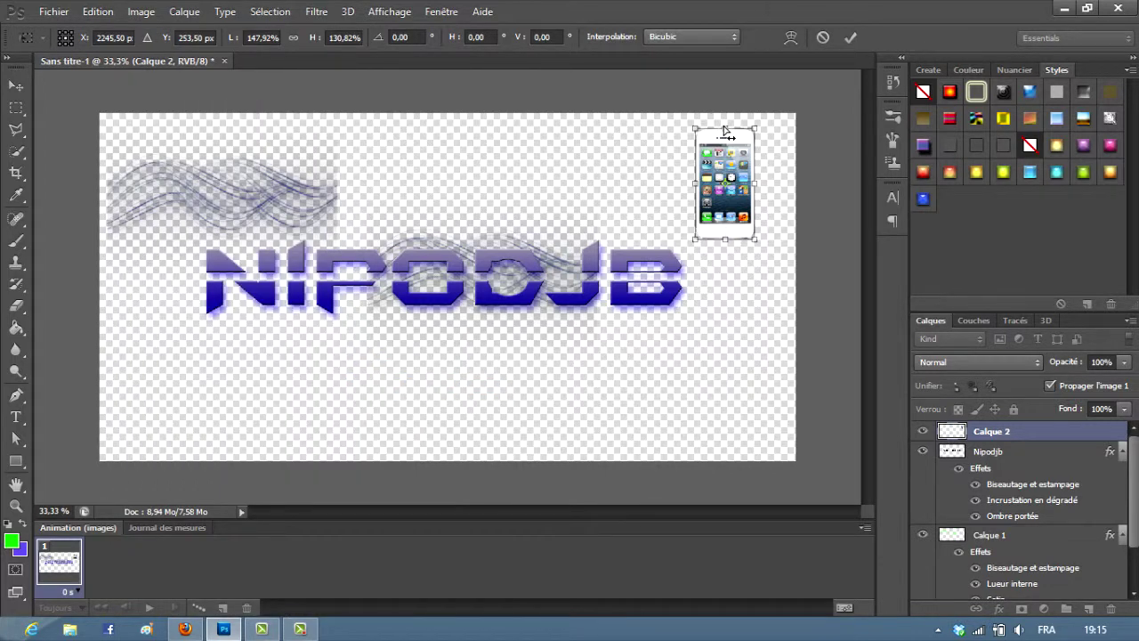
drag(727, 132, 715, 153)
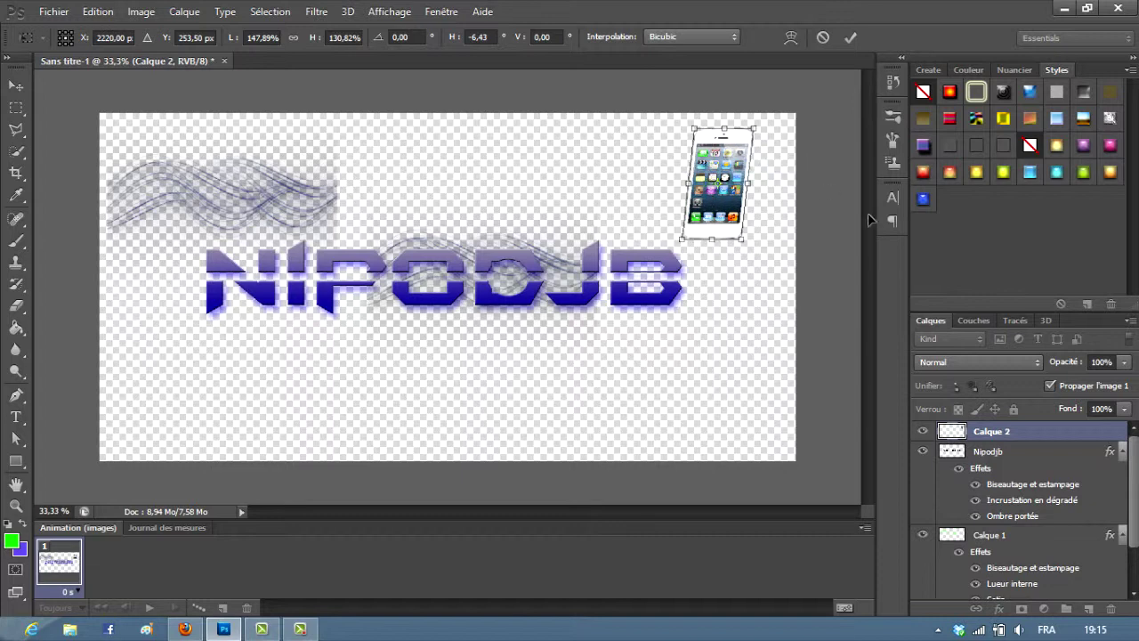
Step: Warp the phone slightly with the custom Déformation mesh and apply the transformation
click(96, 11)
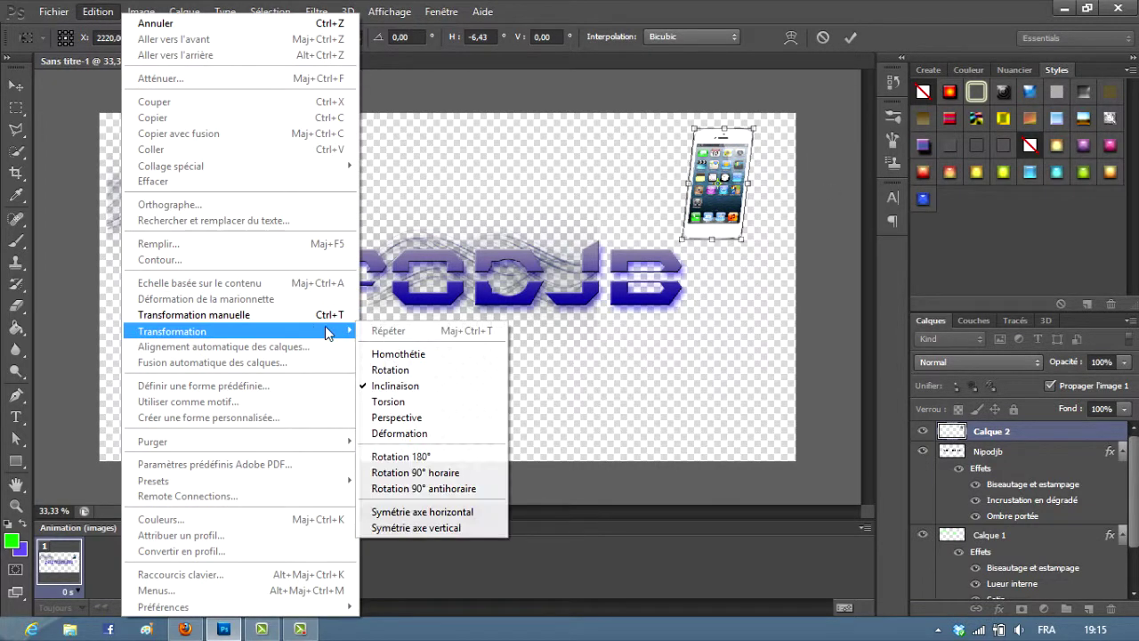
click(434, 437)
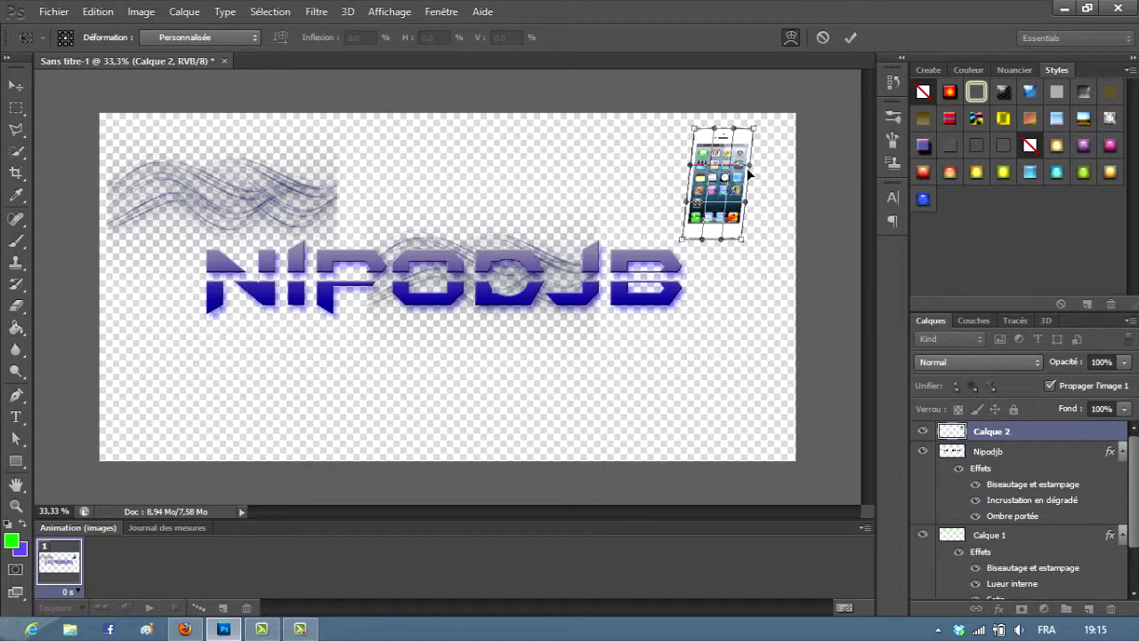
drag(754, 169, 712, 167)
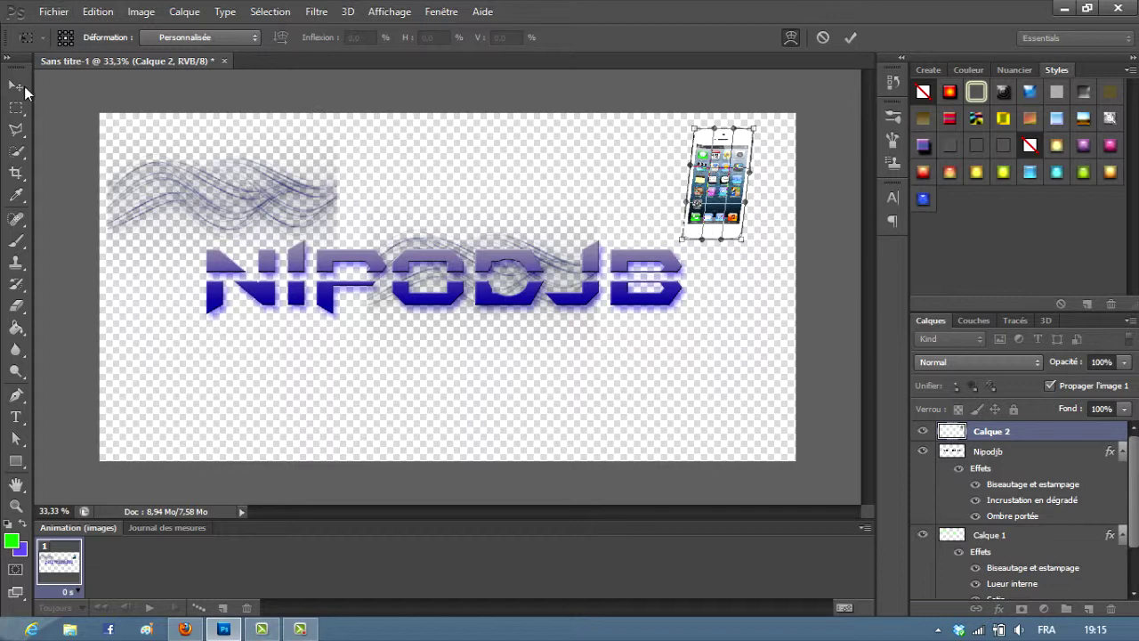
click(18, 92)
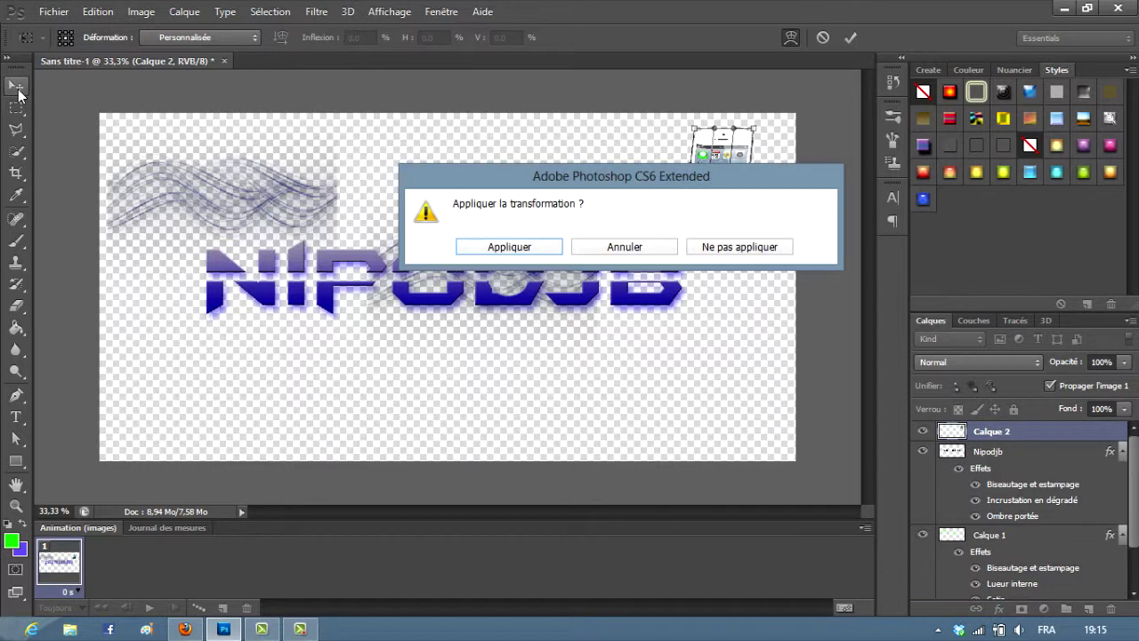
click(505, 249)
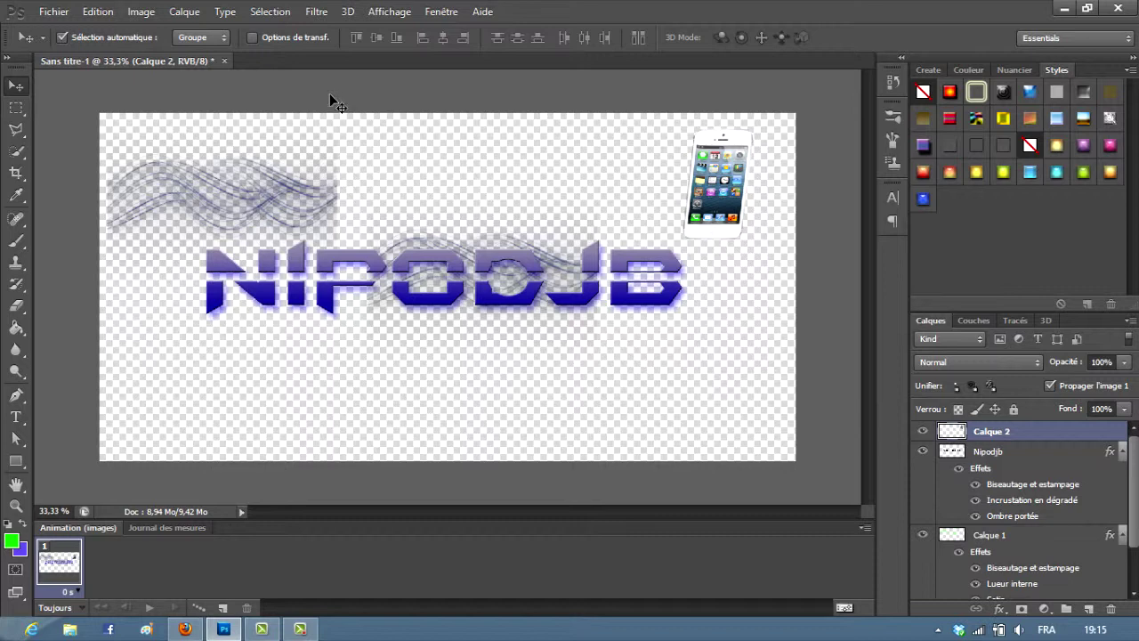
Step: Apply the Ondulation distortion filter to the phone on Calque 2 at Moyenne frequency, checking the phone in the preview
click(317, 13)
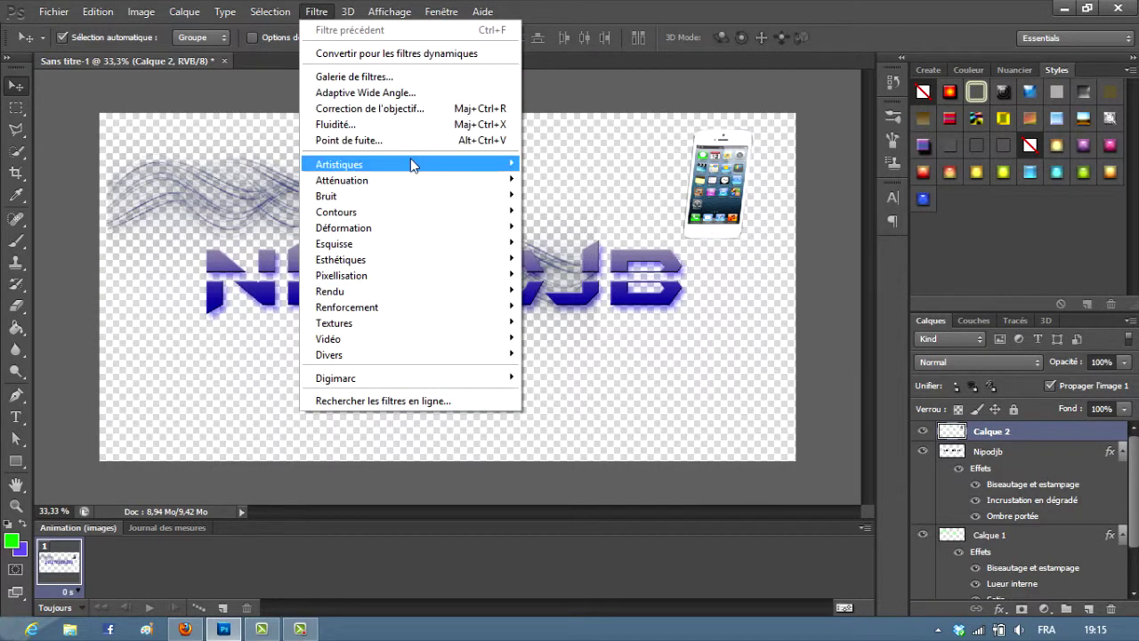
mouse_move(412, 165)
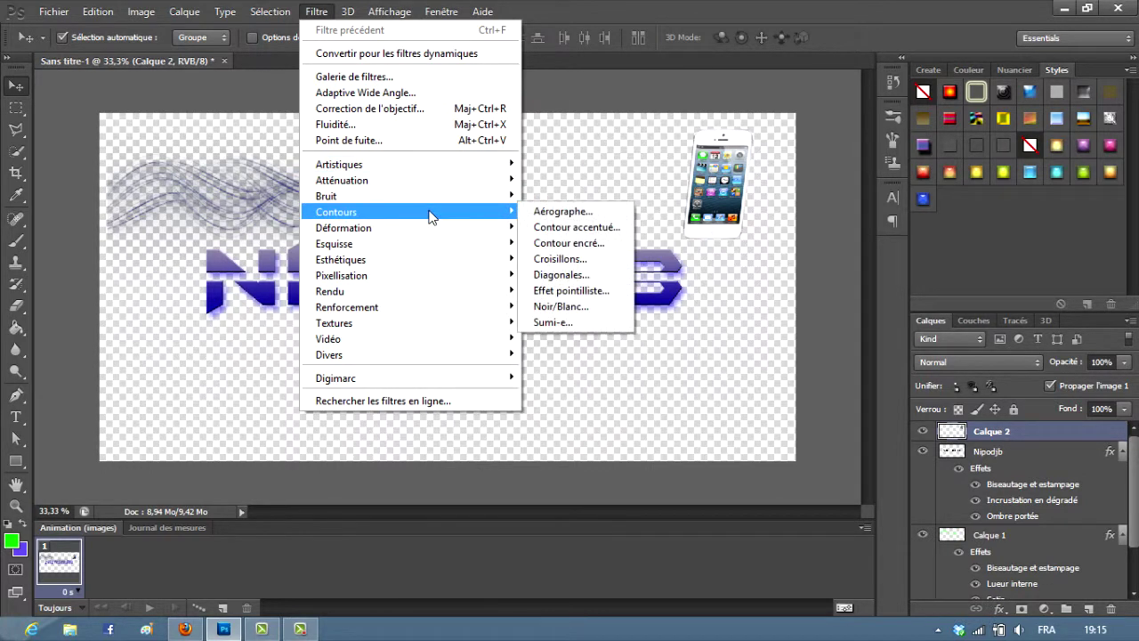
mouse_move(470, 238)
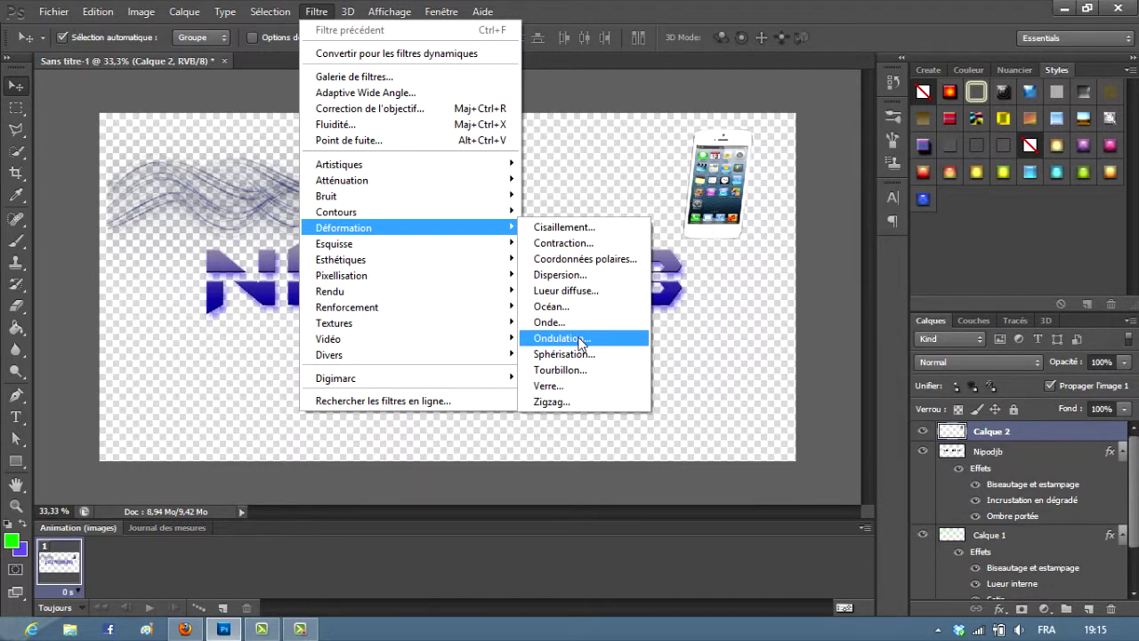
click(580, 340)
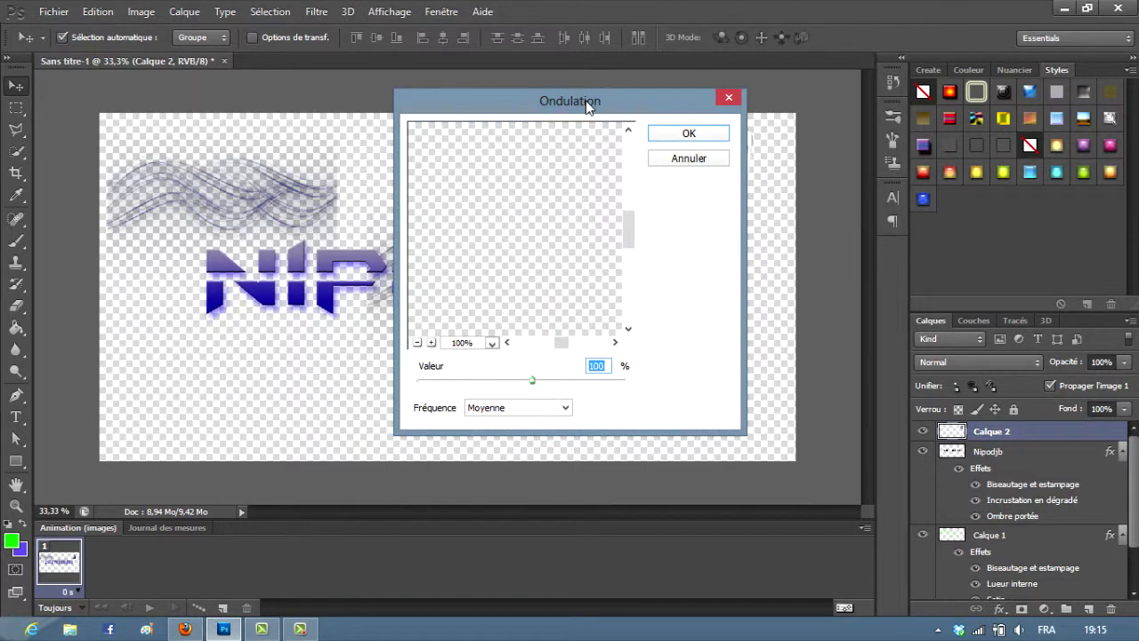
drag(513, 241, 506, 338)
click(492, 343)
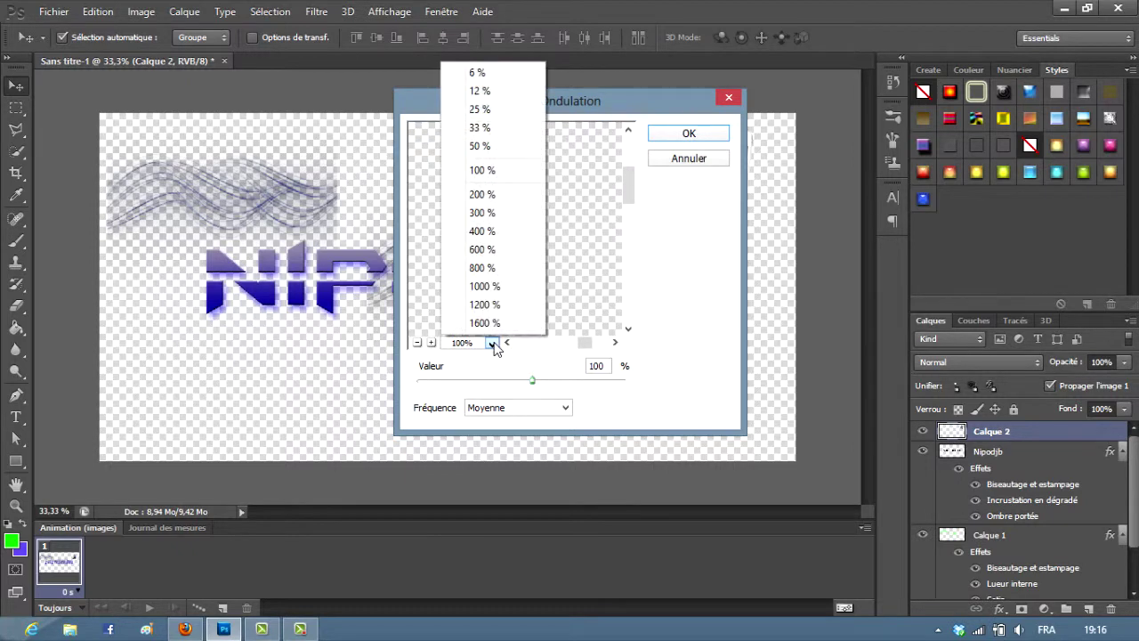
click(417, 343)
click(418, 343)
click(417, 343)
click(417, 343)
click(418, 343)
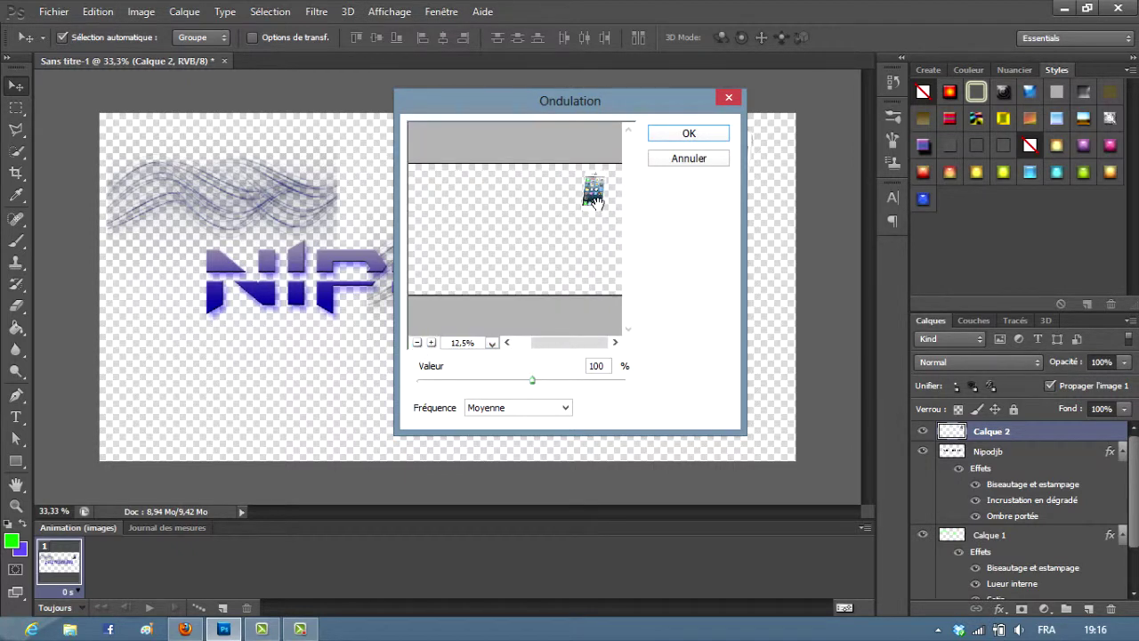
click(432, 343)
drag(590, 168, 356, 349)
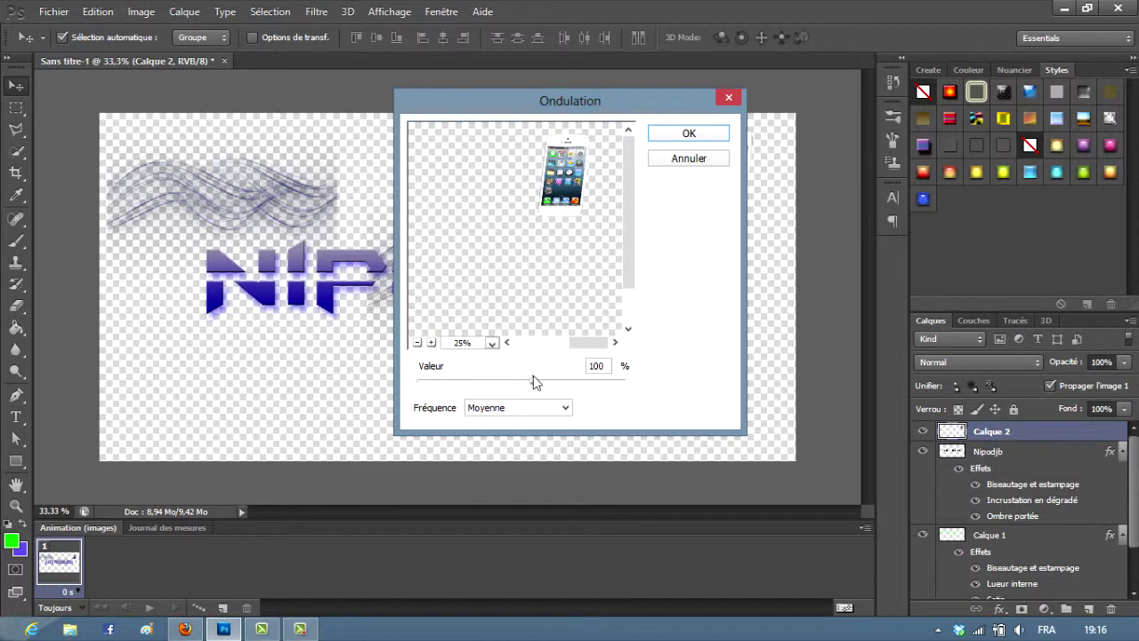
mouse_move(534, 384)
mouse_down()
mouse_move(603, 379)
mouse_move(500, 393)
mouse_move(579, 391)
mouse_move(536, 393)
mouse_up()
click(704, 134)
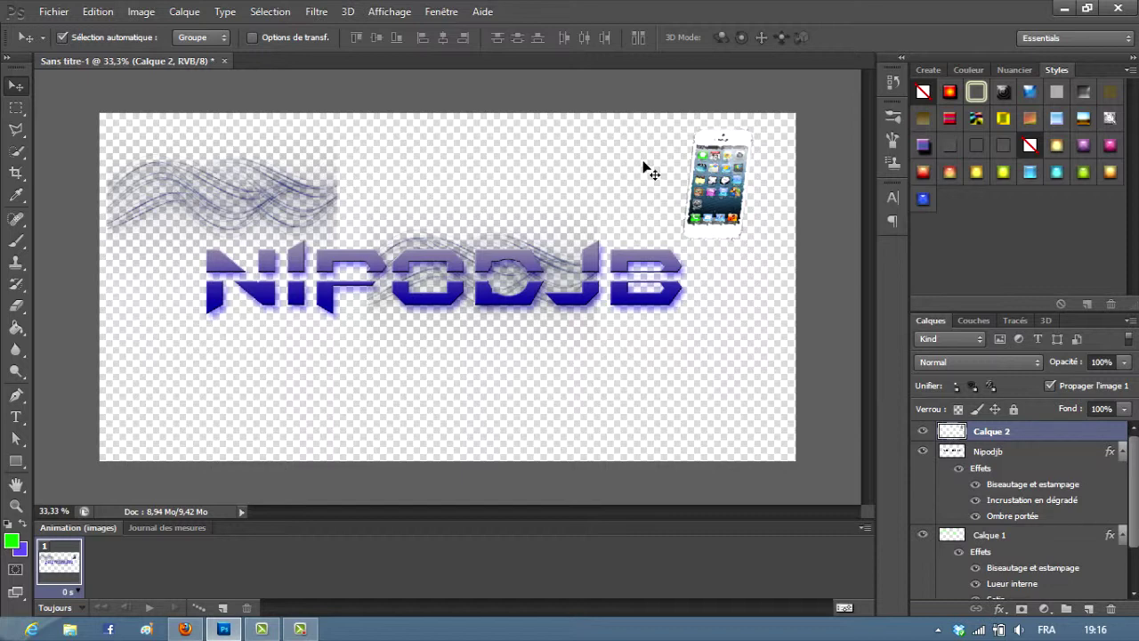
Step: Apply the Solarisation stylize filter to the phone on Calque 2
click(312, 12)
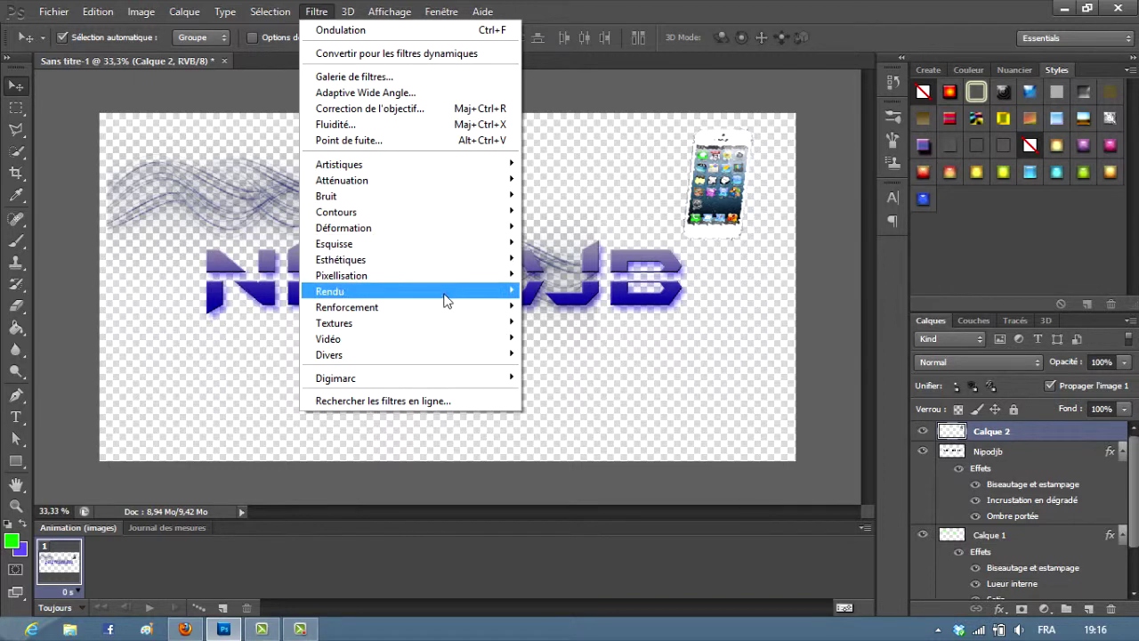
mouse_move(455, 275)
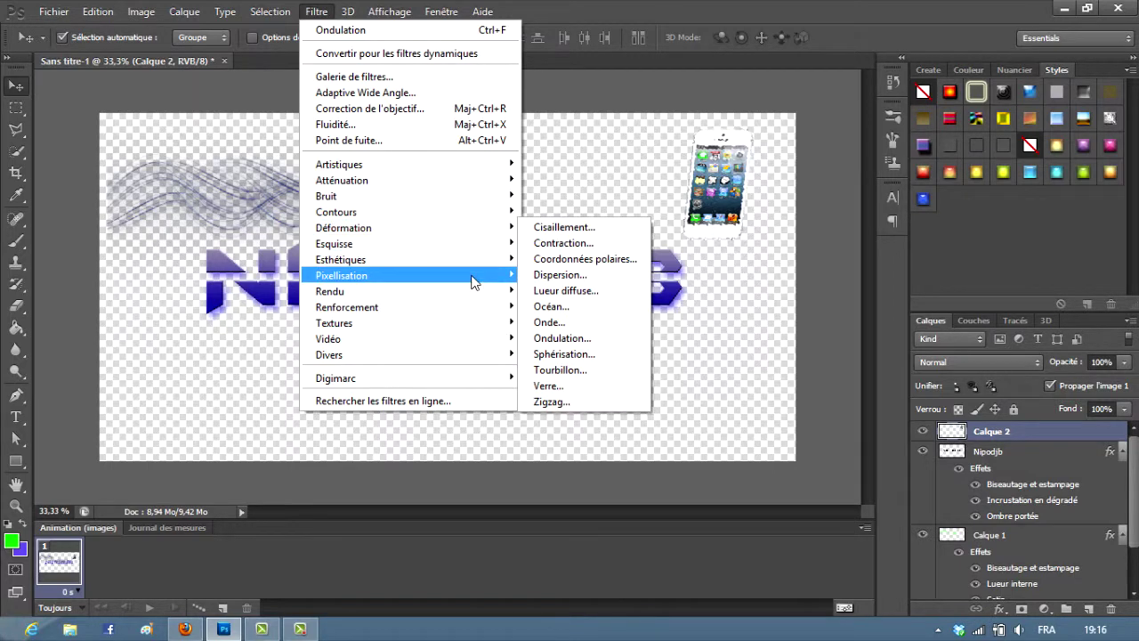
mouse_move(471, 294)
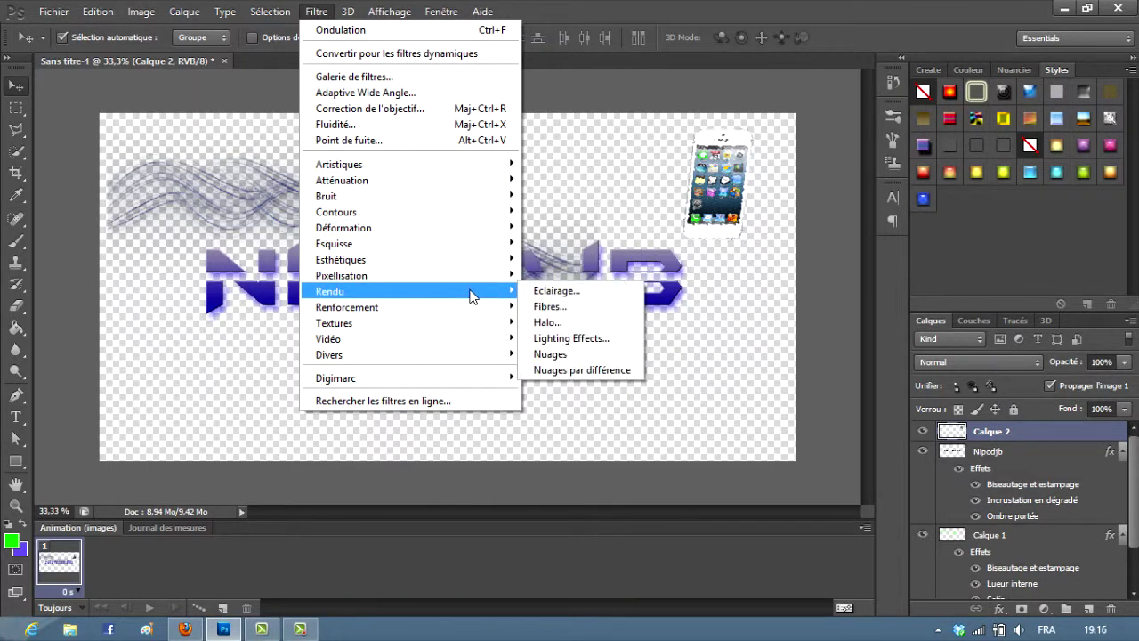
mouse_move(473, 318)
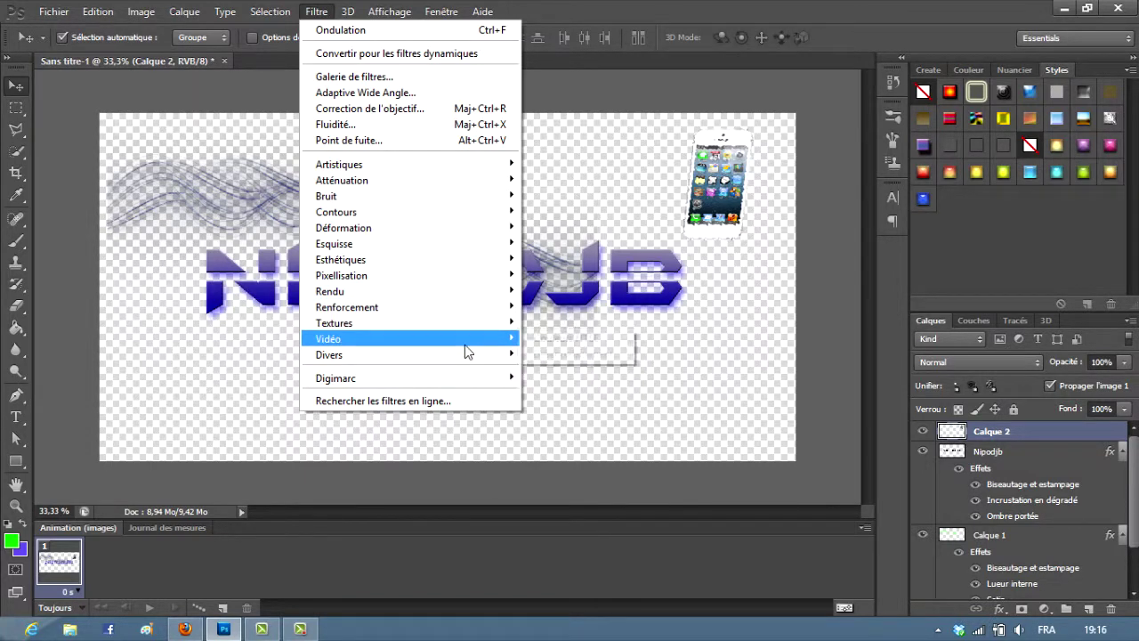
mouse_move(461, 176)
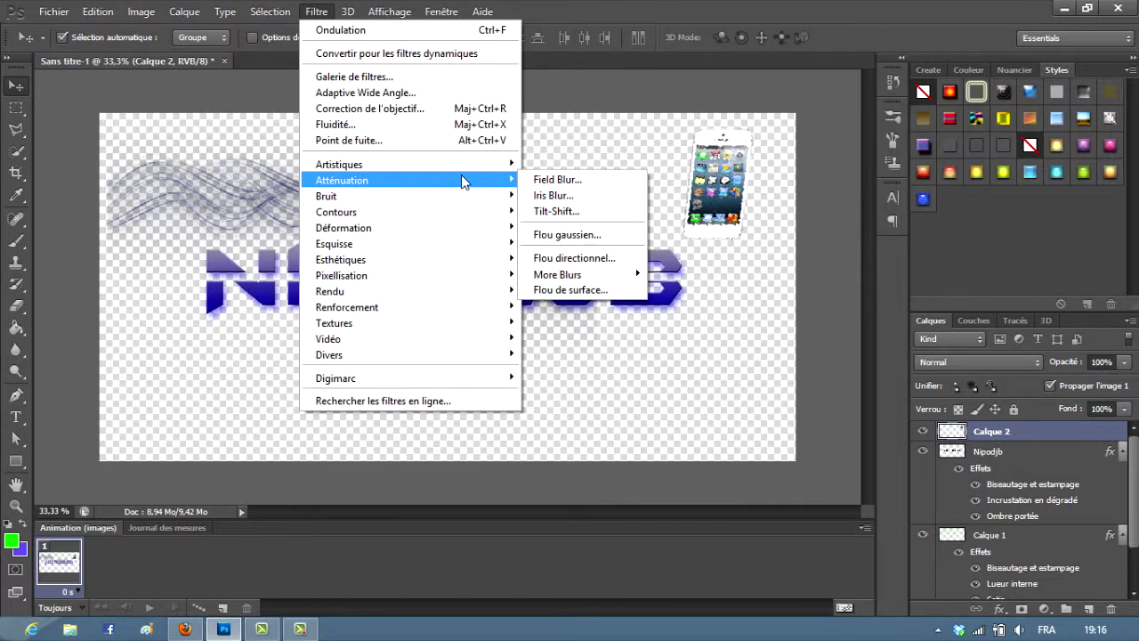
mouse_move(473, 196)
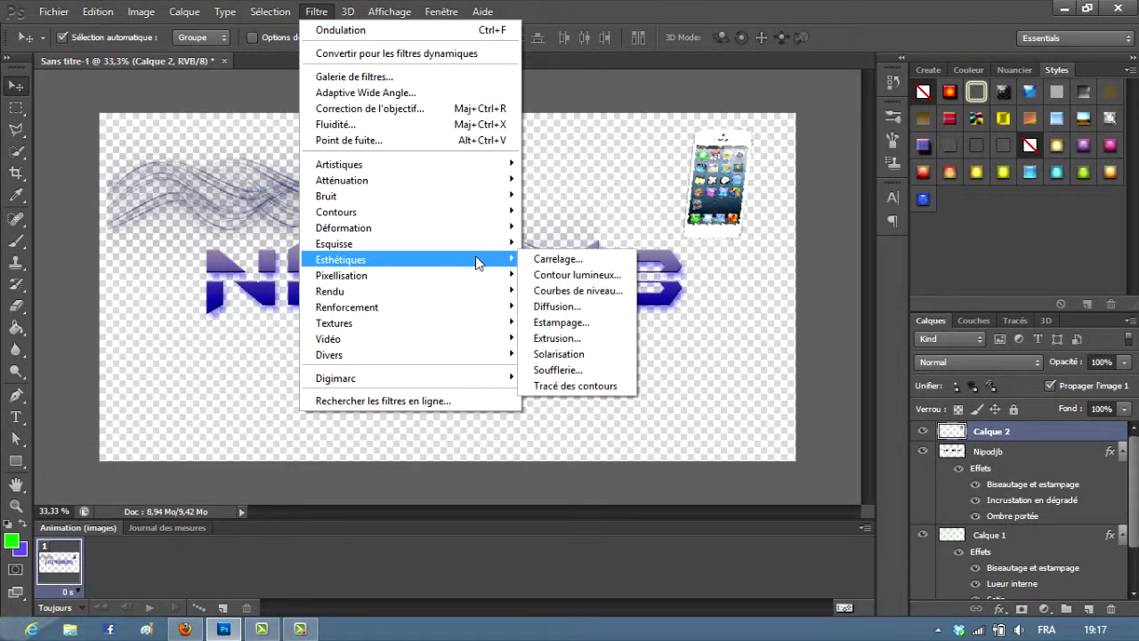
click(593, 356)
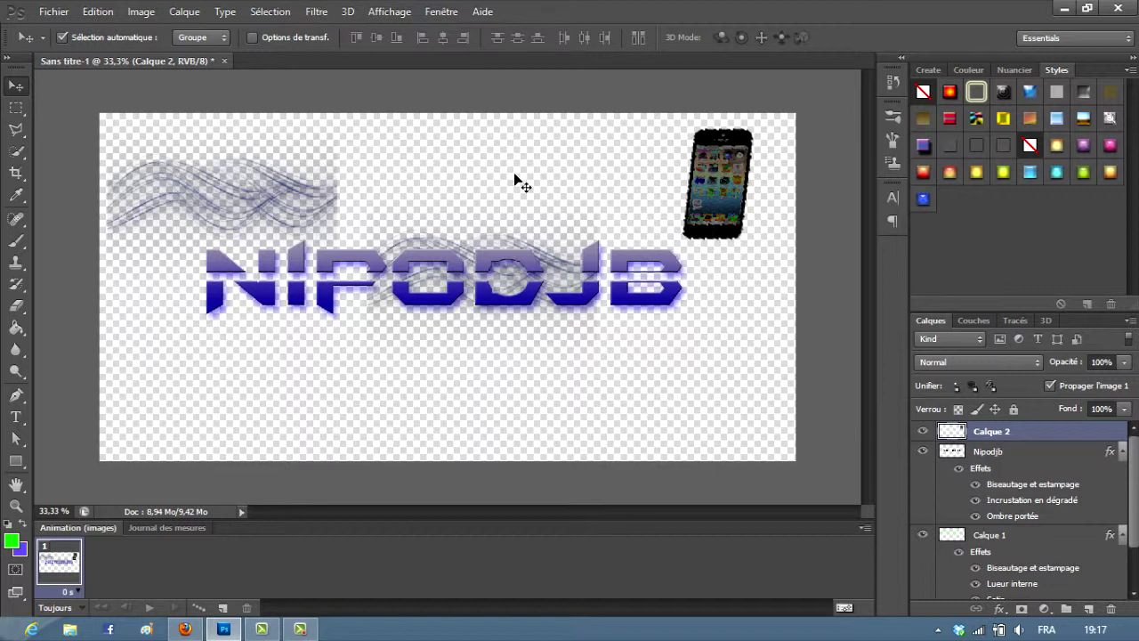
Step: Apply the Soufflerie filter to the Calque 2 phone with the Rafale effect coming from Droite, after comparing it with Zigzag
click(315, 12)
mouse_move(500, 258)
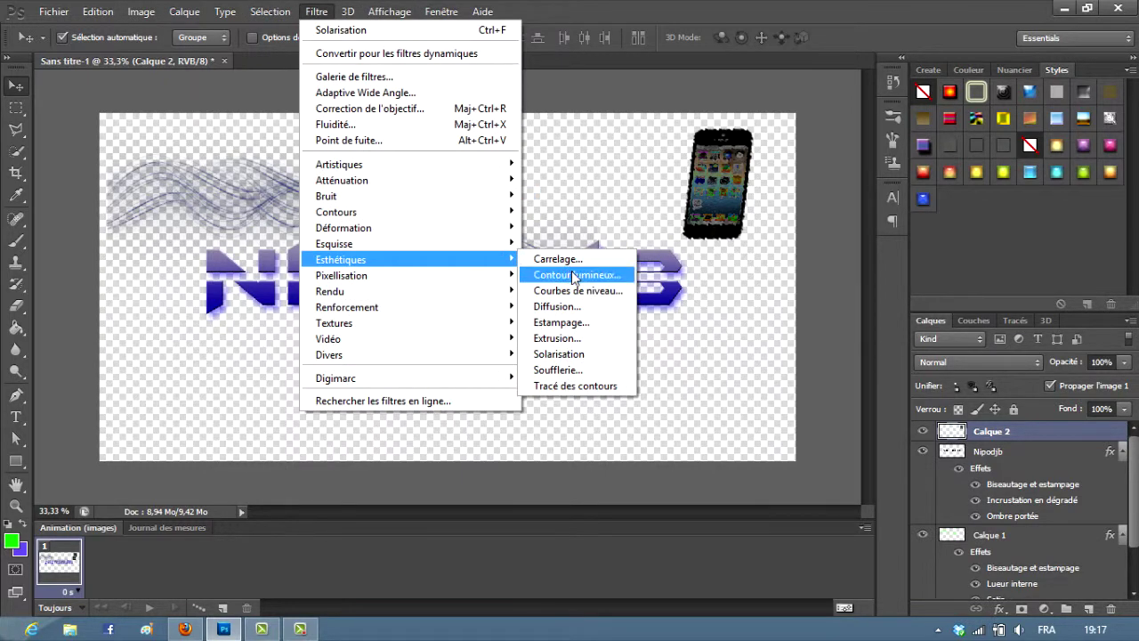
click(580, 372)
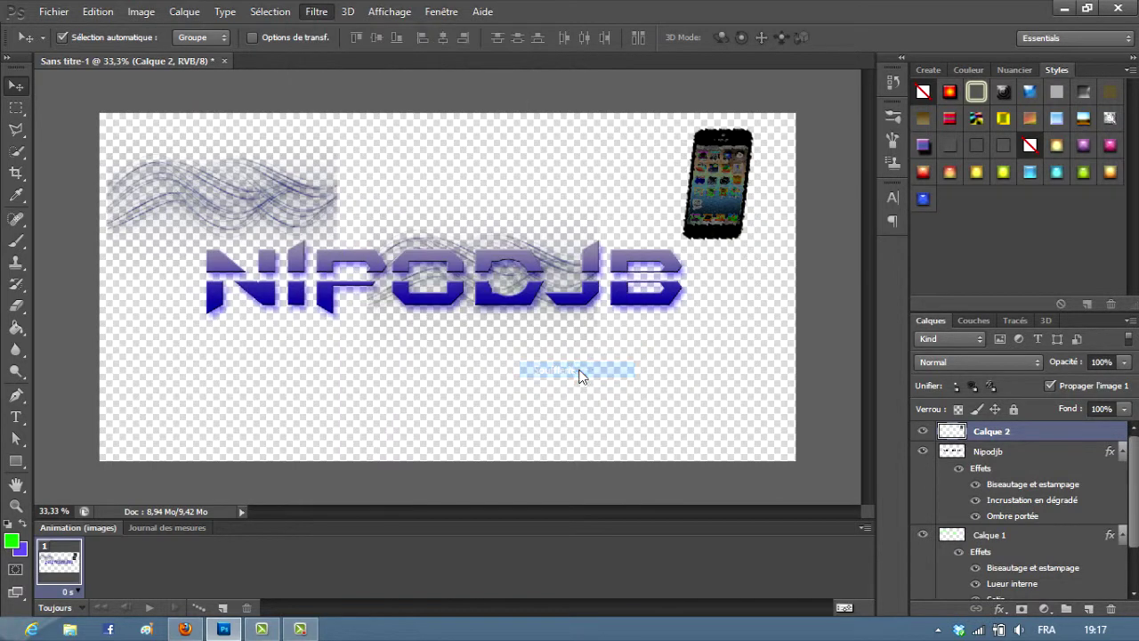
drag(578, 369, 397, 412)
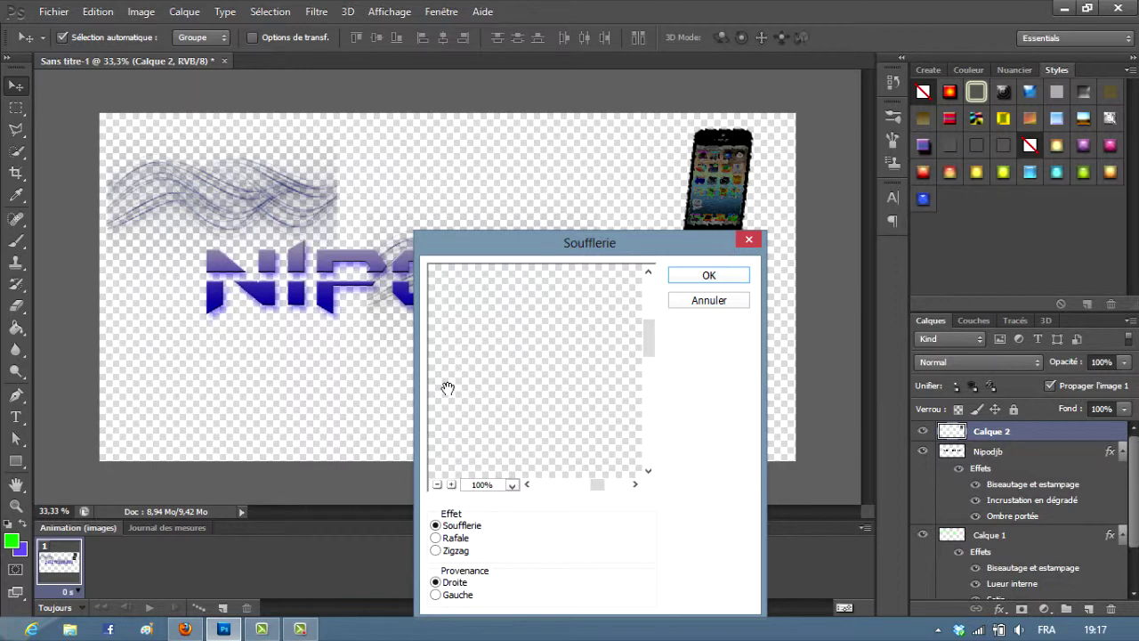
drag(540, 340, 385, 443)
drag(554, 359, 480, 347)
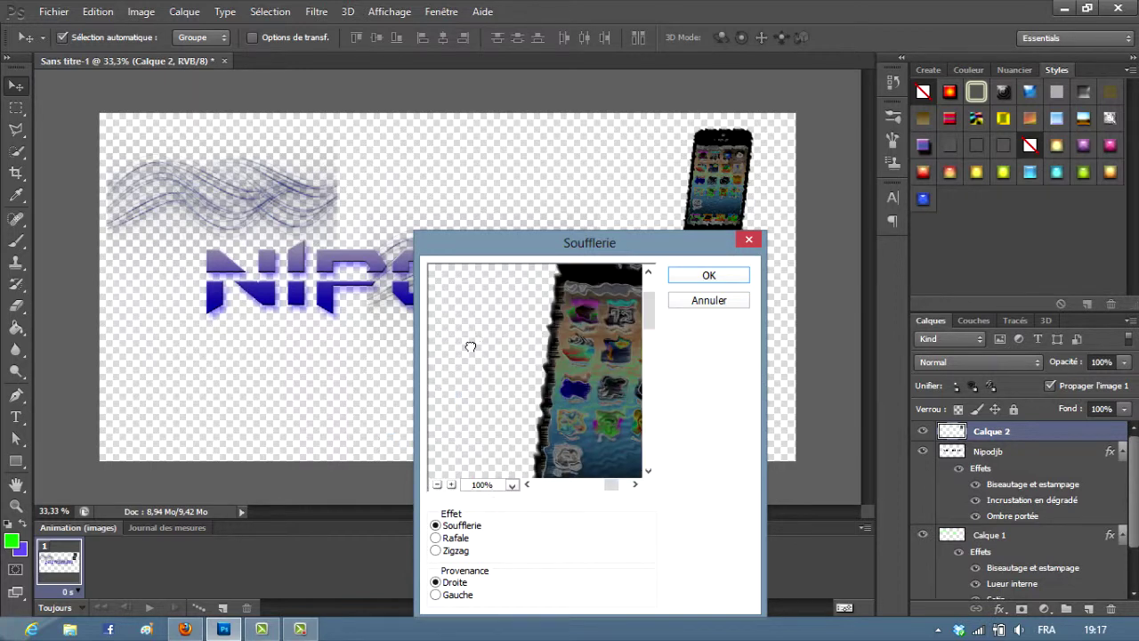
click(437, 485)
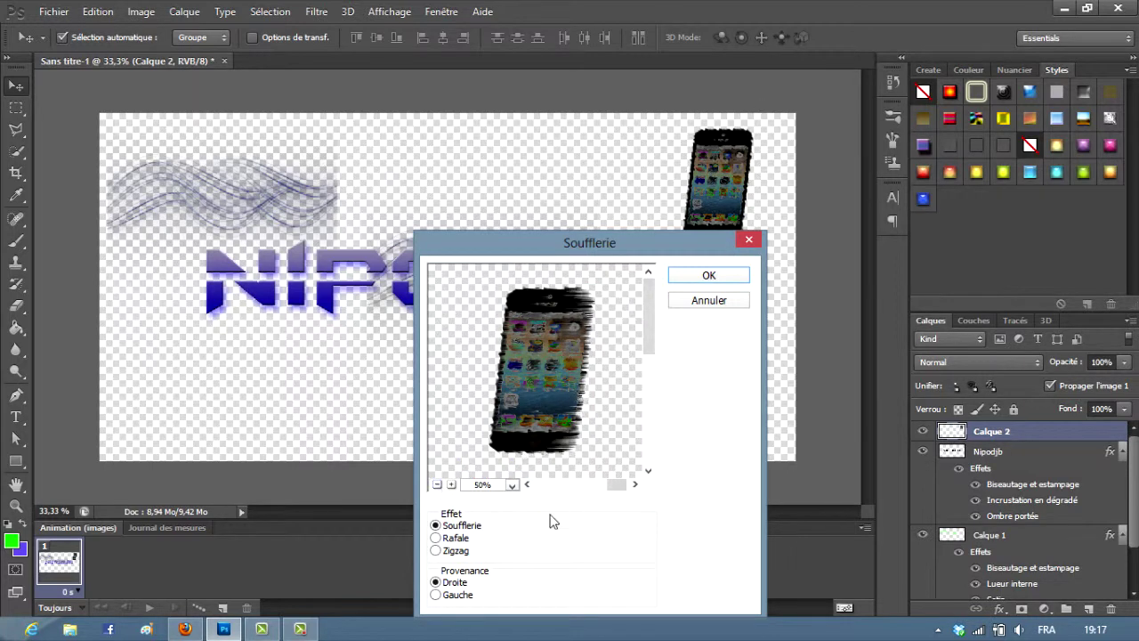
click(436, 538)
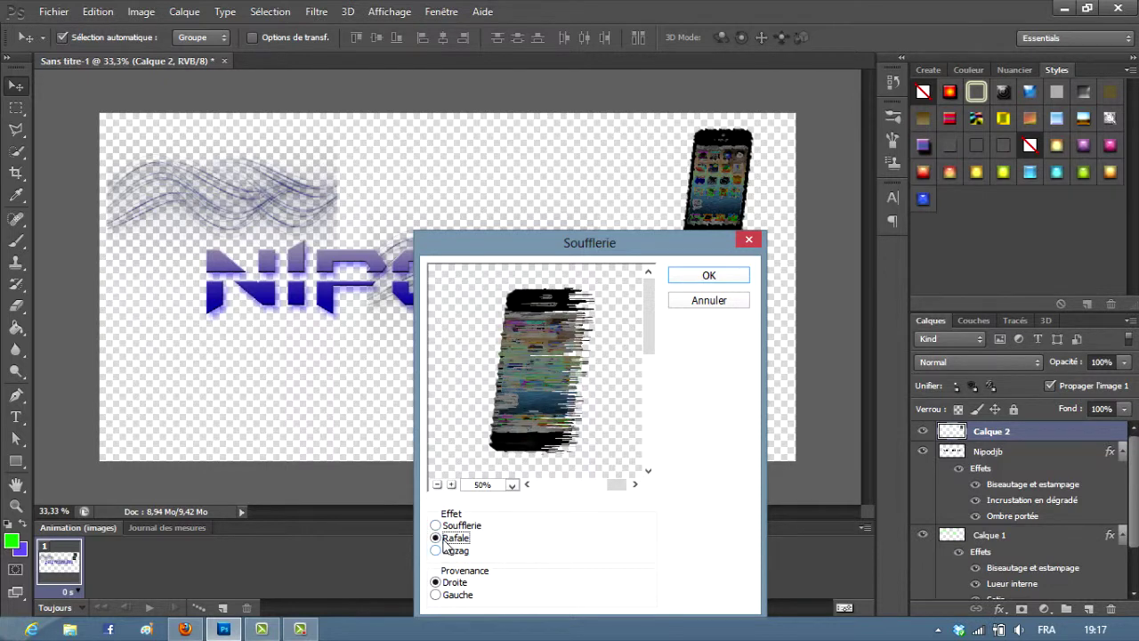
click(435, 550)
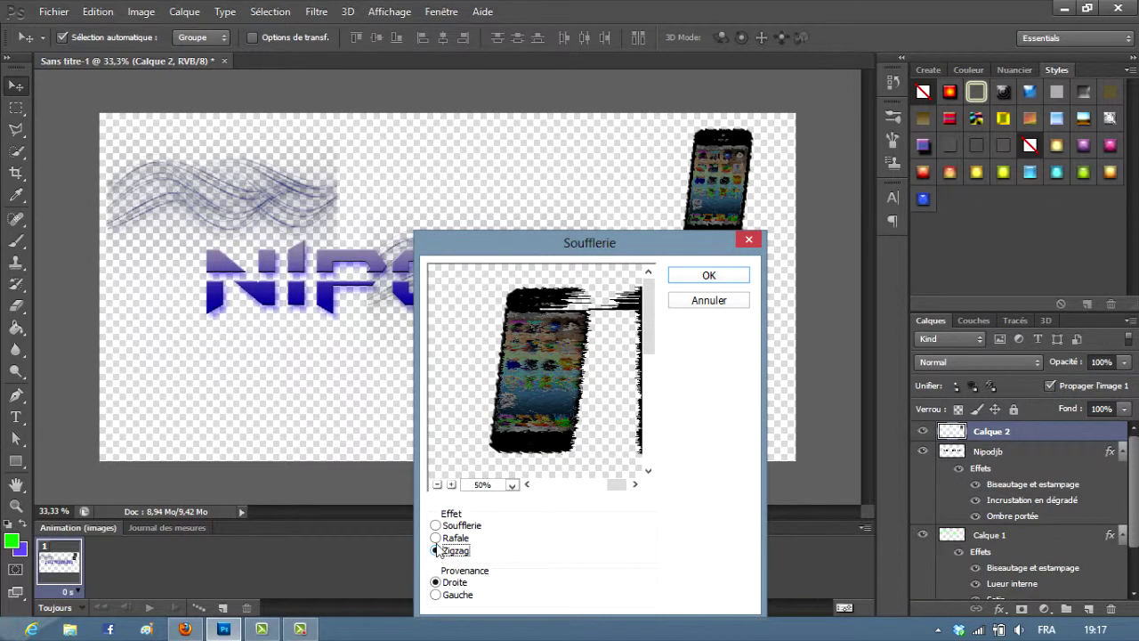
click(436, 538)
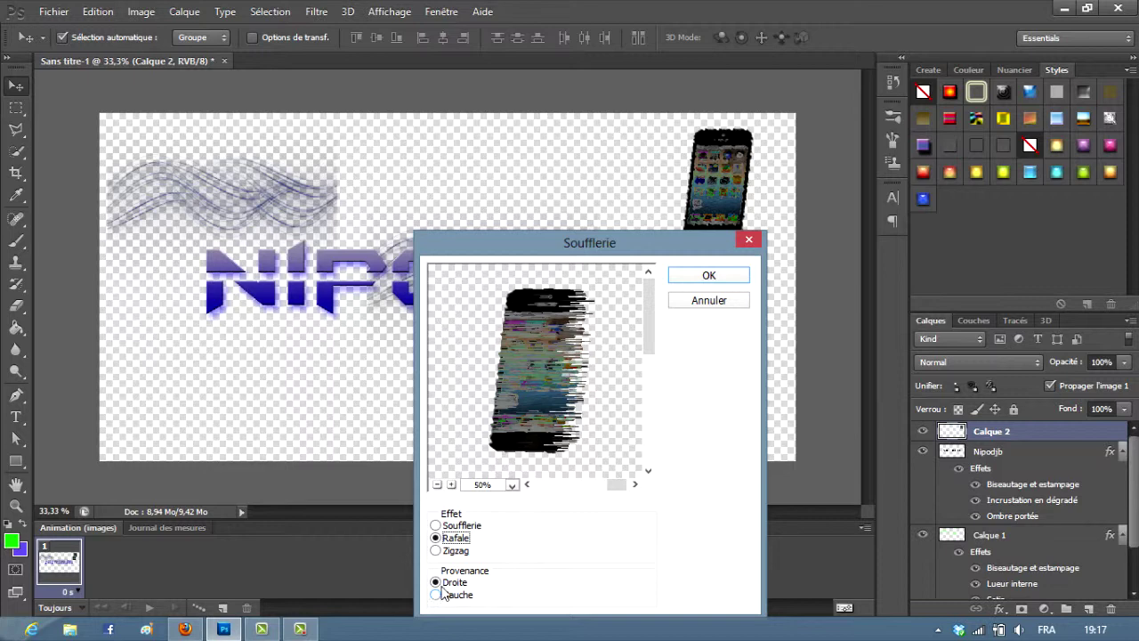
click(708, 277)
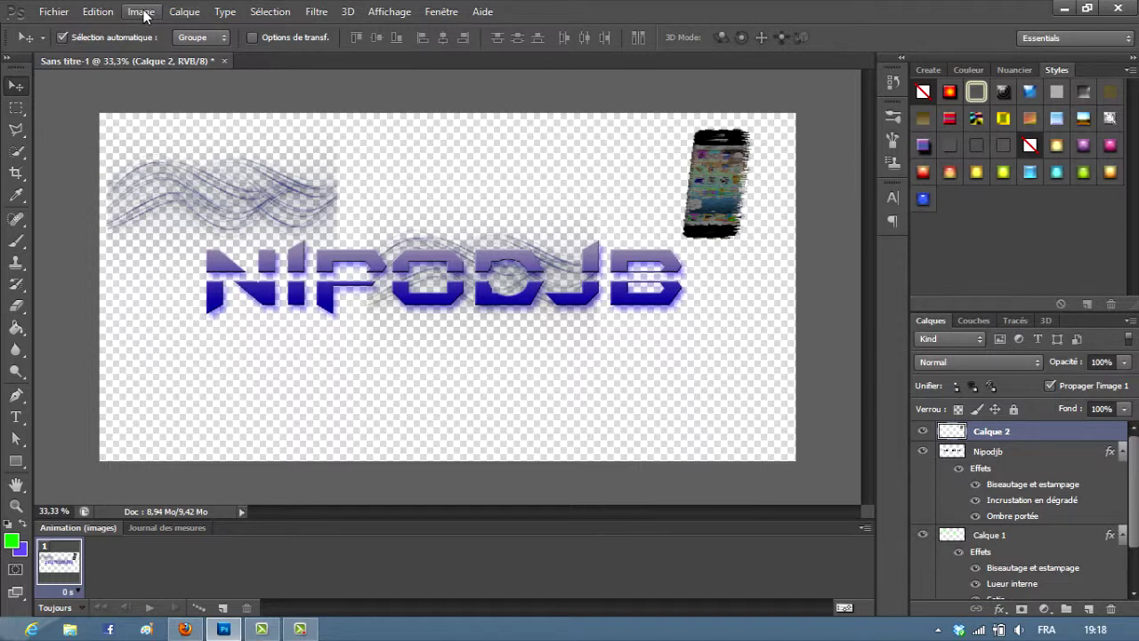
Step: Add a near-white solid colour fill layer, Fond 1 (R 248, V 252), and place it beneath all other layers
click(186, 11)
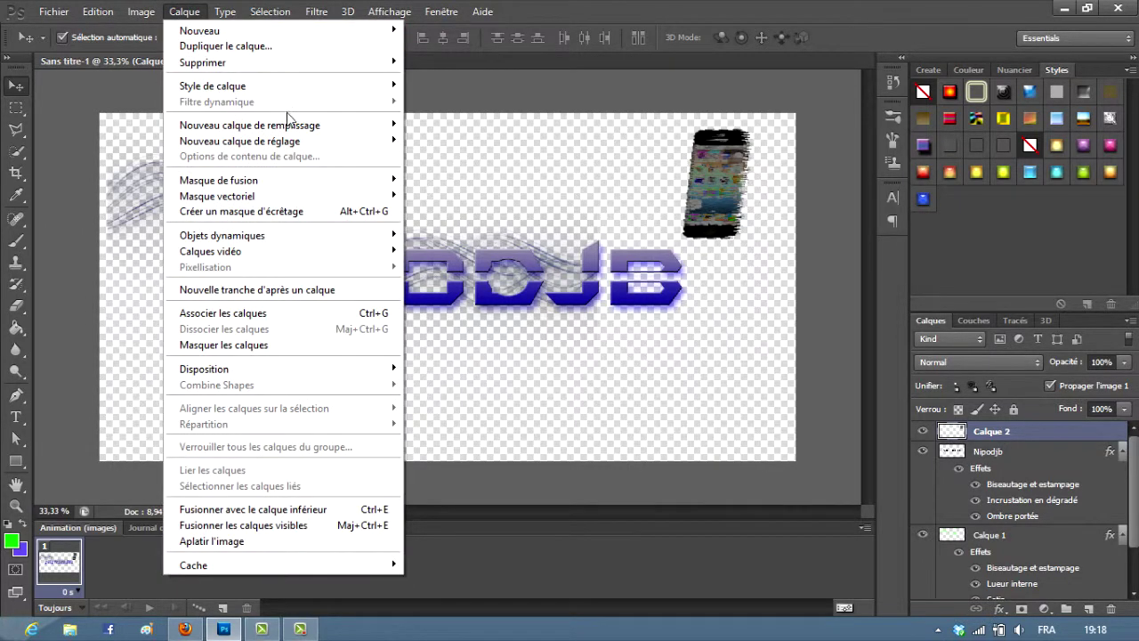
mouse_move(374, 125)
click(428, 126)
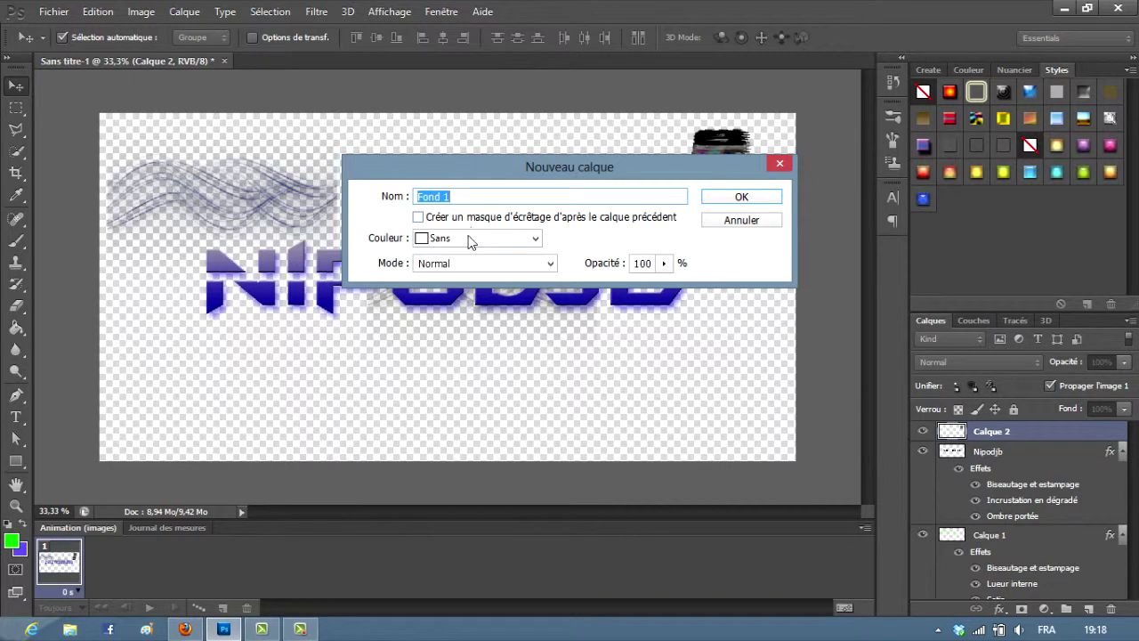
click(471, 243)
click(464, 245)
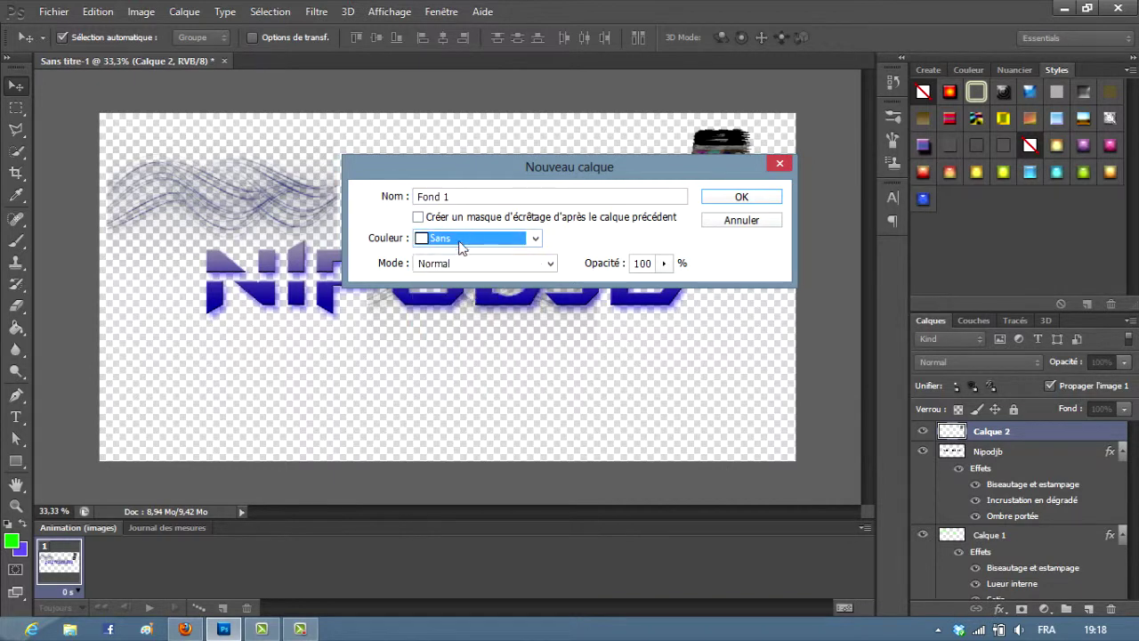
click(715, 199)
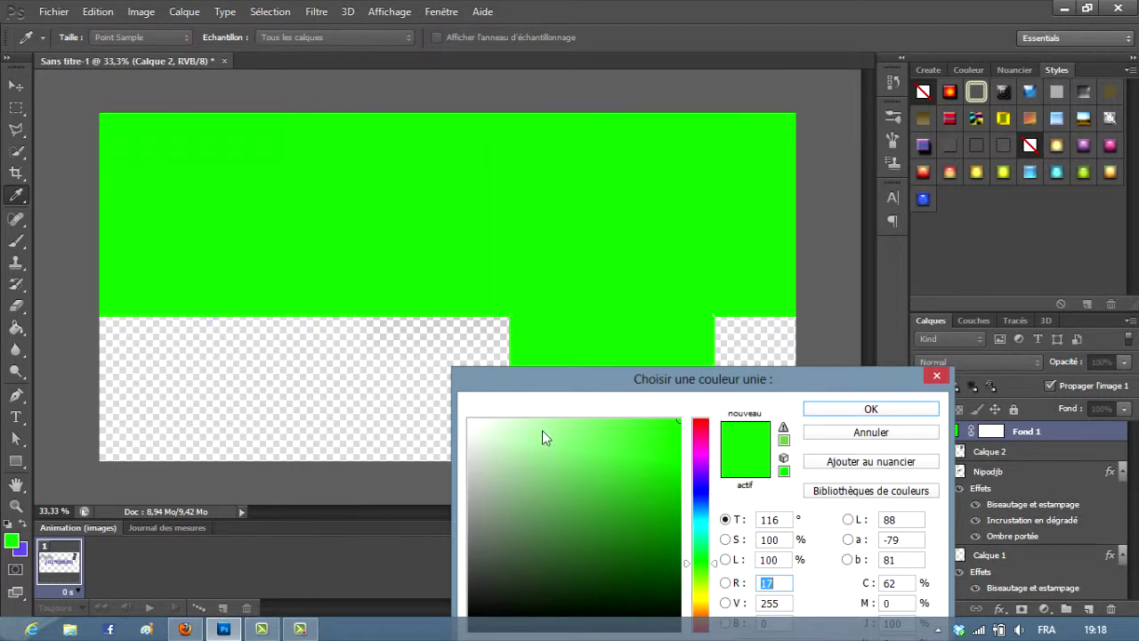
key(BackSpace)
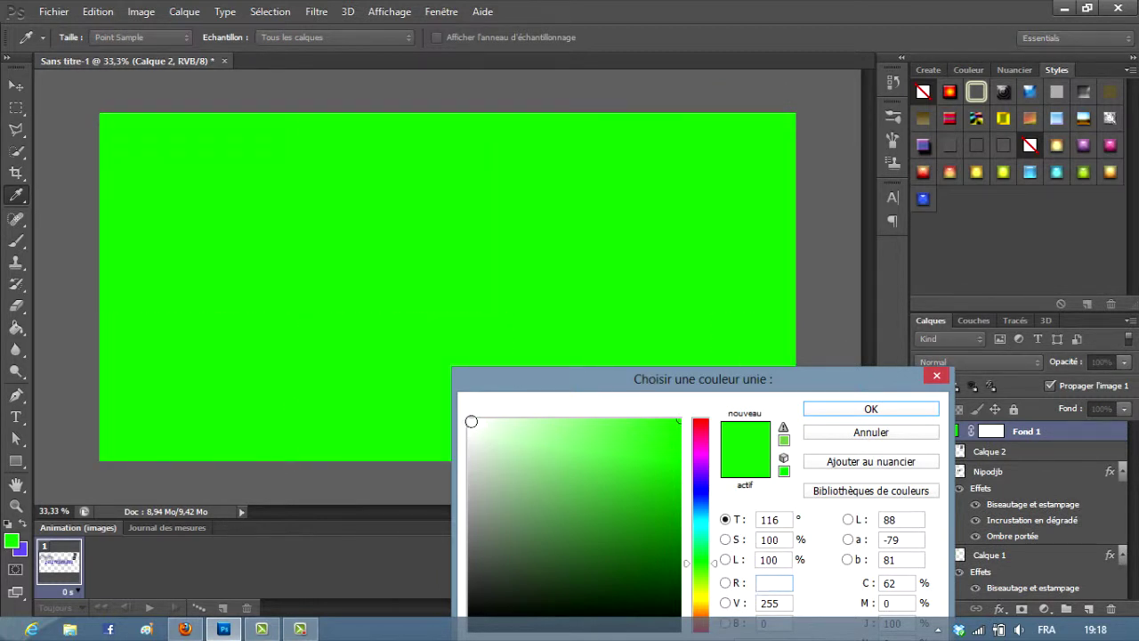
click(472, 421)
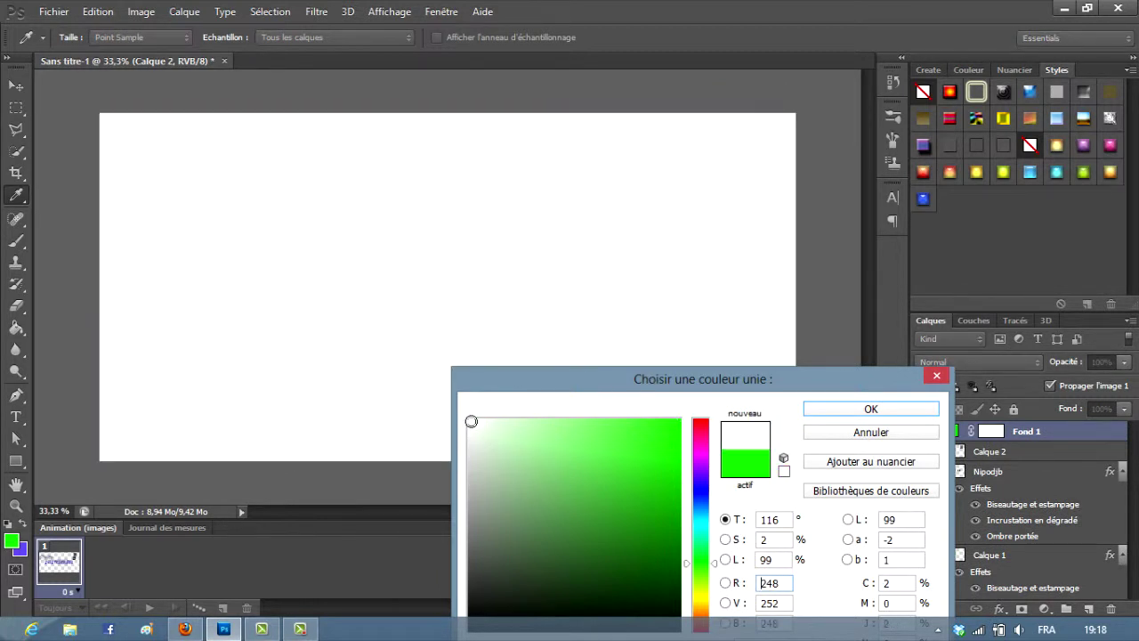
click(823, 411)
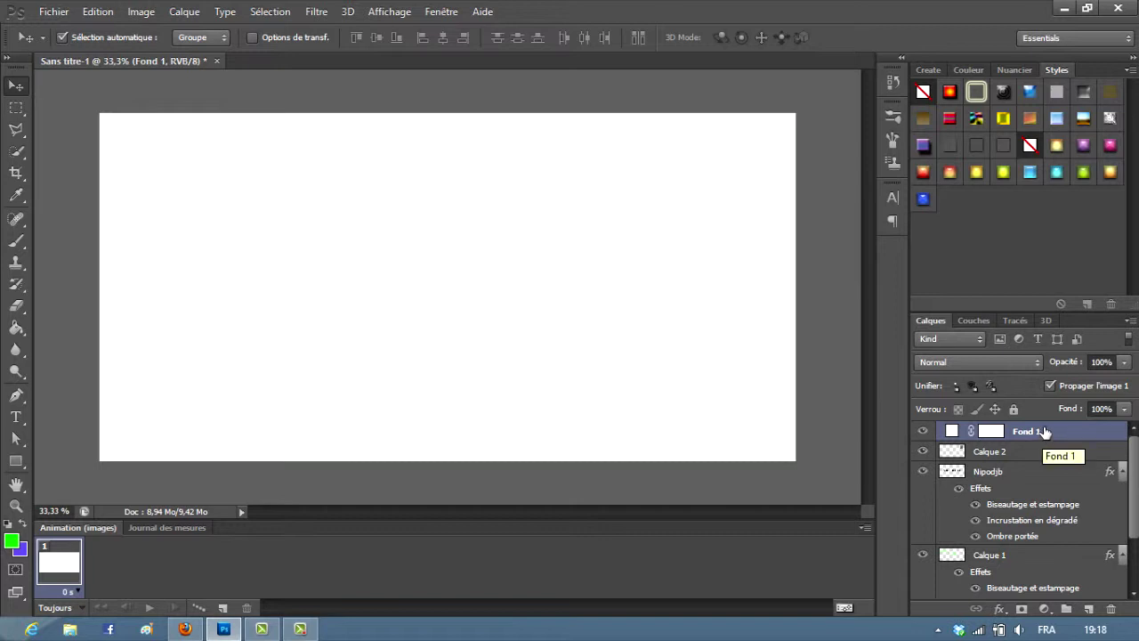
drag(1043, 437, 1040, 592)
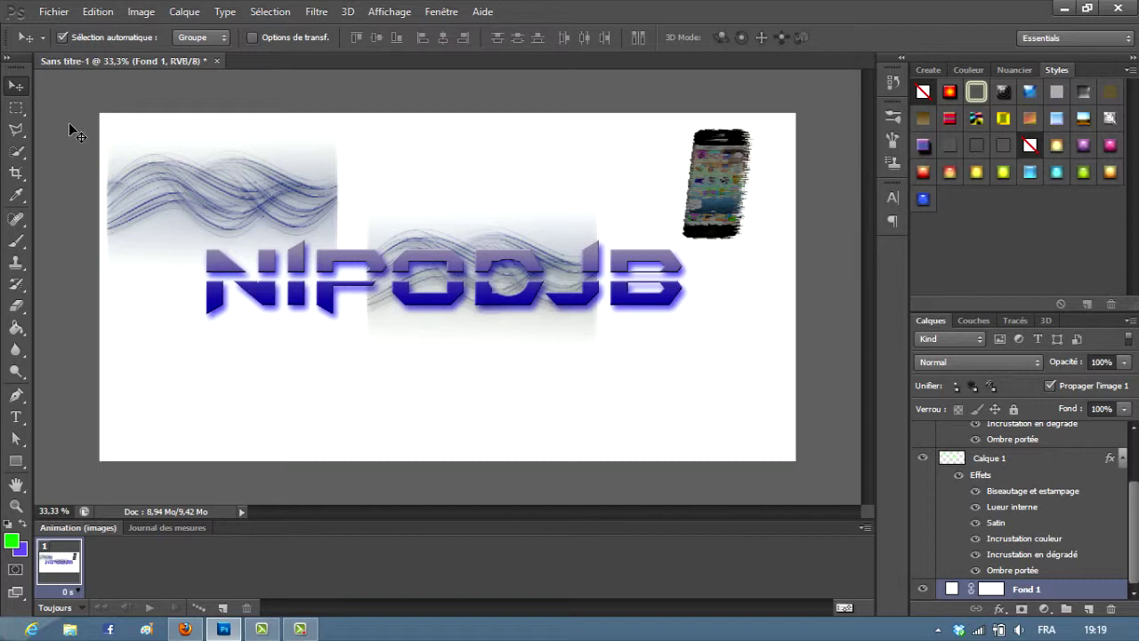
Step: Save the image to the Bureau as Sans titre-1.png in PNG format, with Smallest / Slow compression and Entrelacement set to Non
click(50, 14)
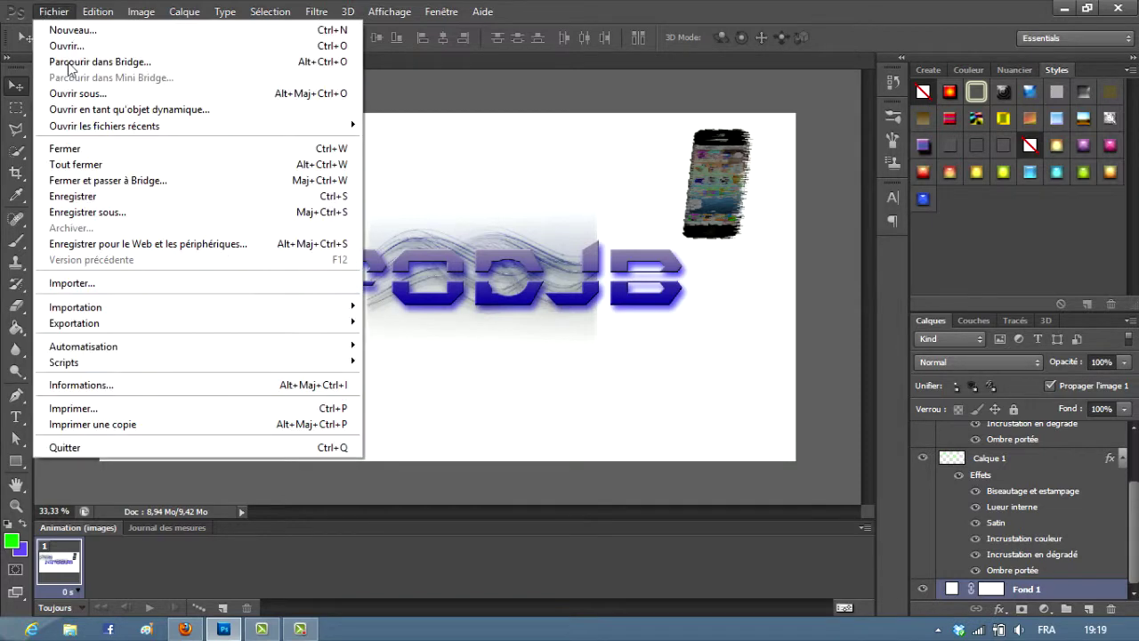
click(124, 213)
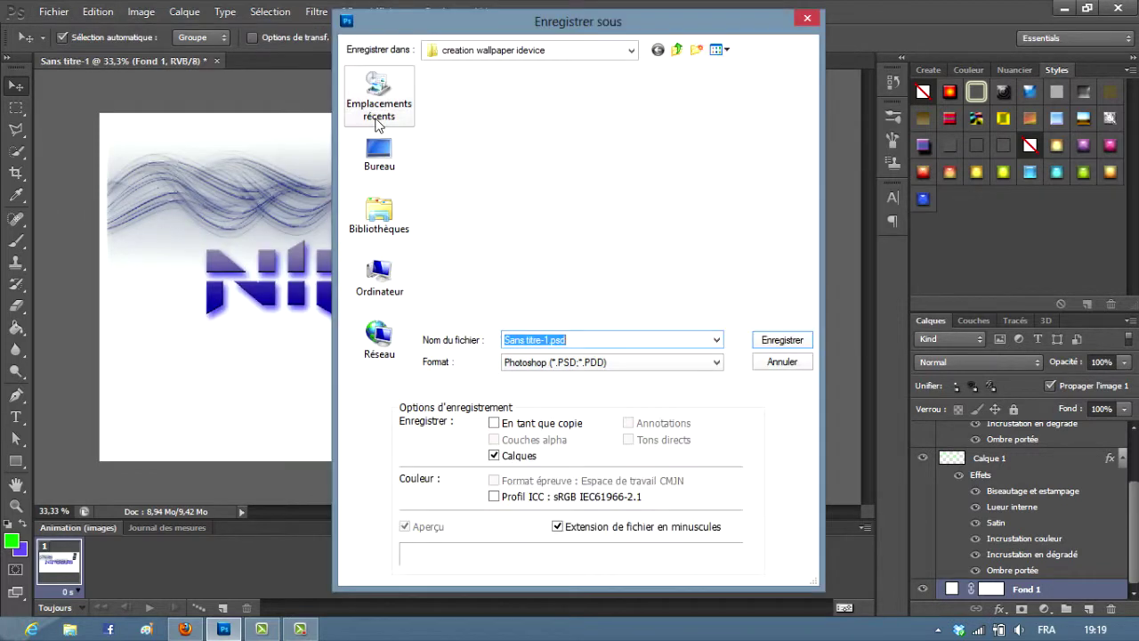
click(374, 156)
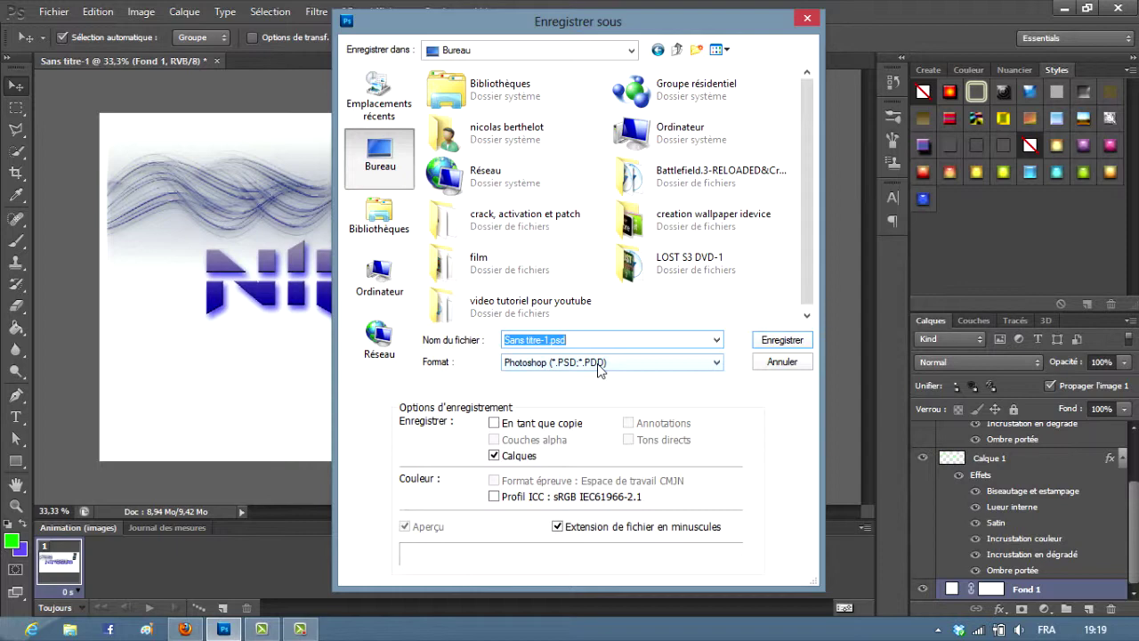
click(599, 370)
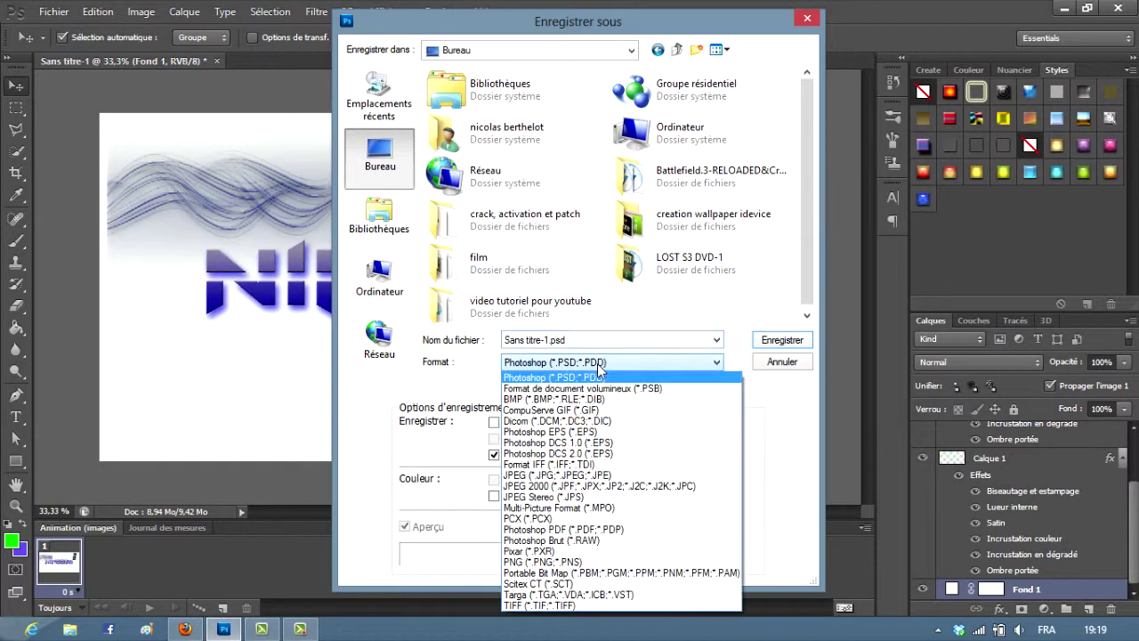
click(596, 563)
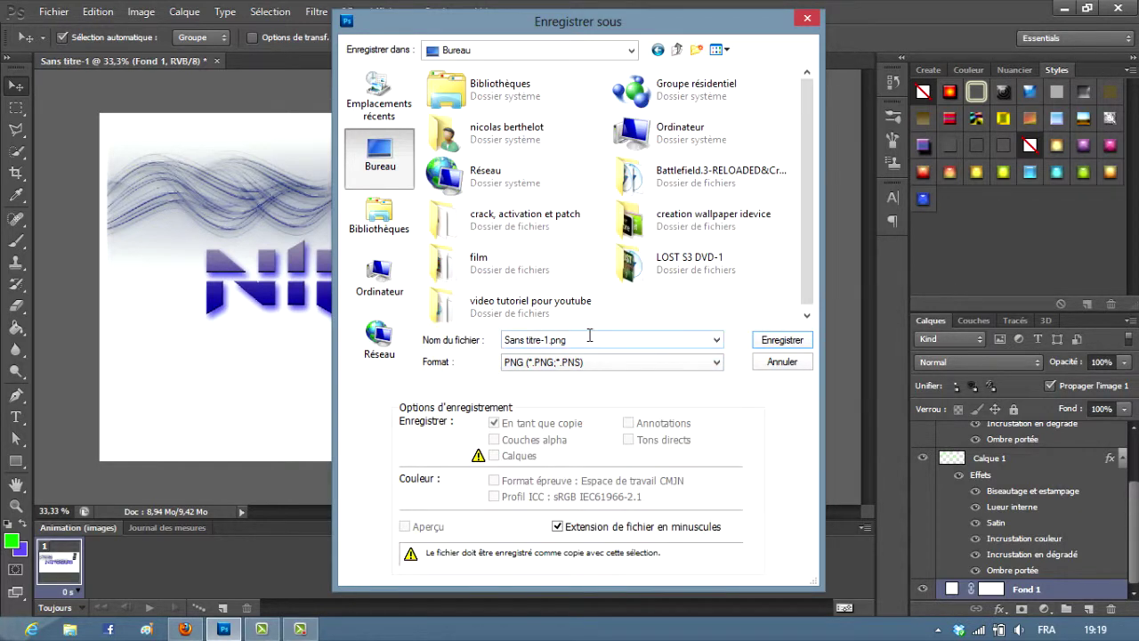
click(763, 341)
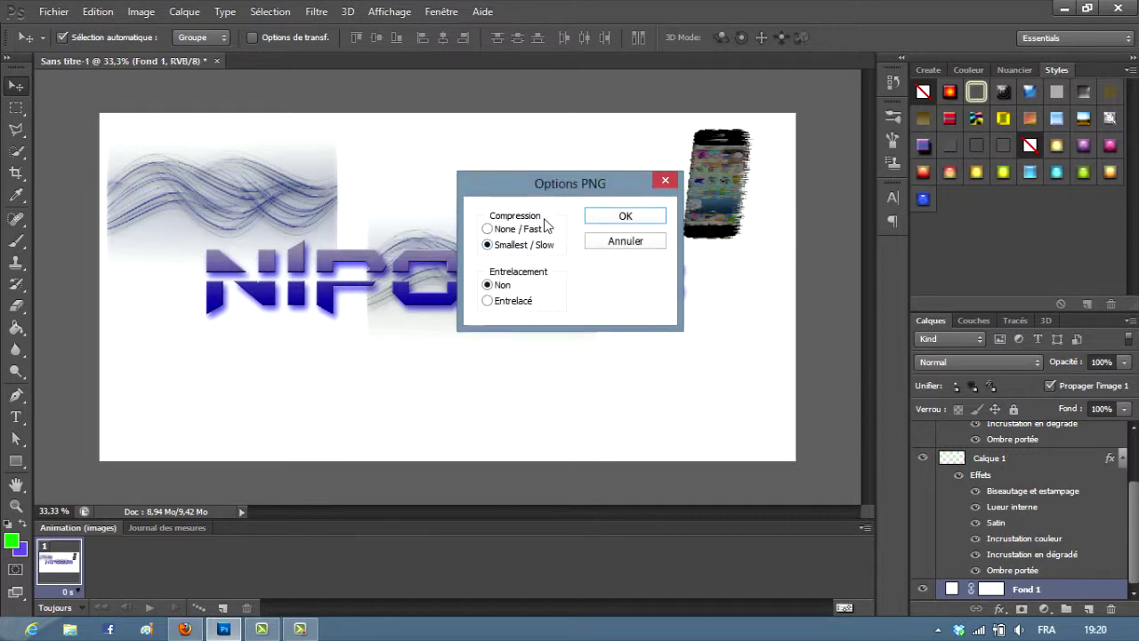
click(612, 220)
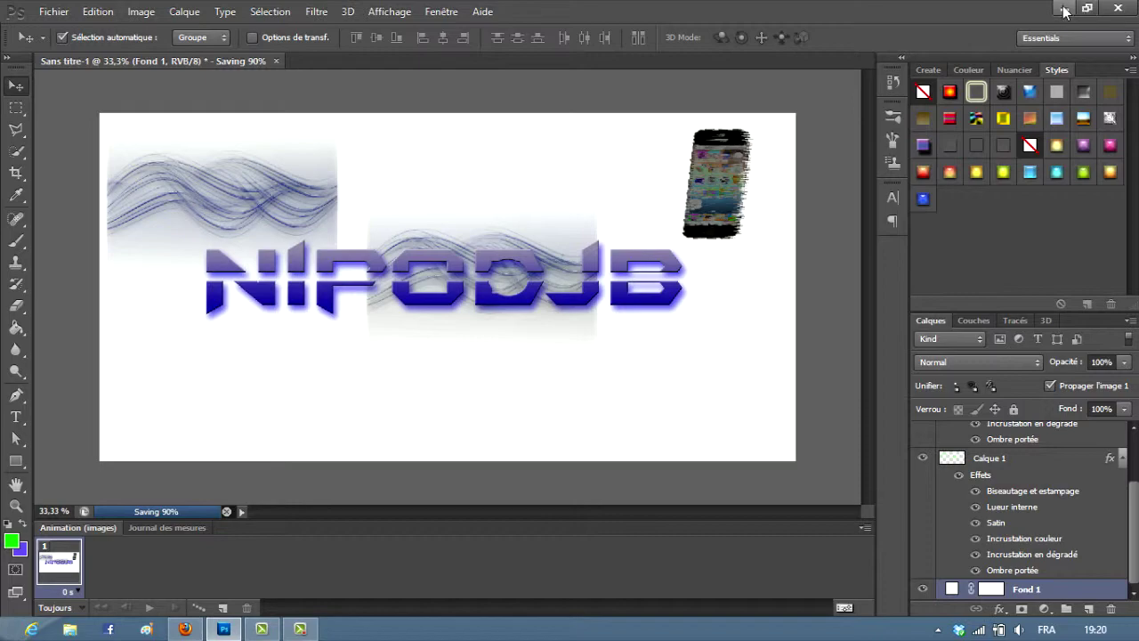
Step: Open the saved Sans titre-1.png from the desktop in Paint and view it at 50 % zoom
click(1066, 11)
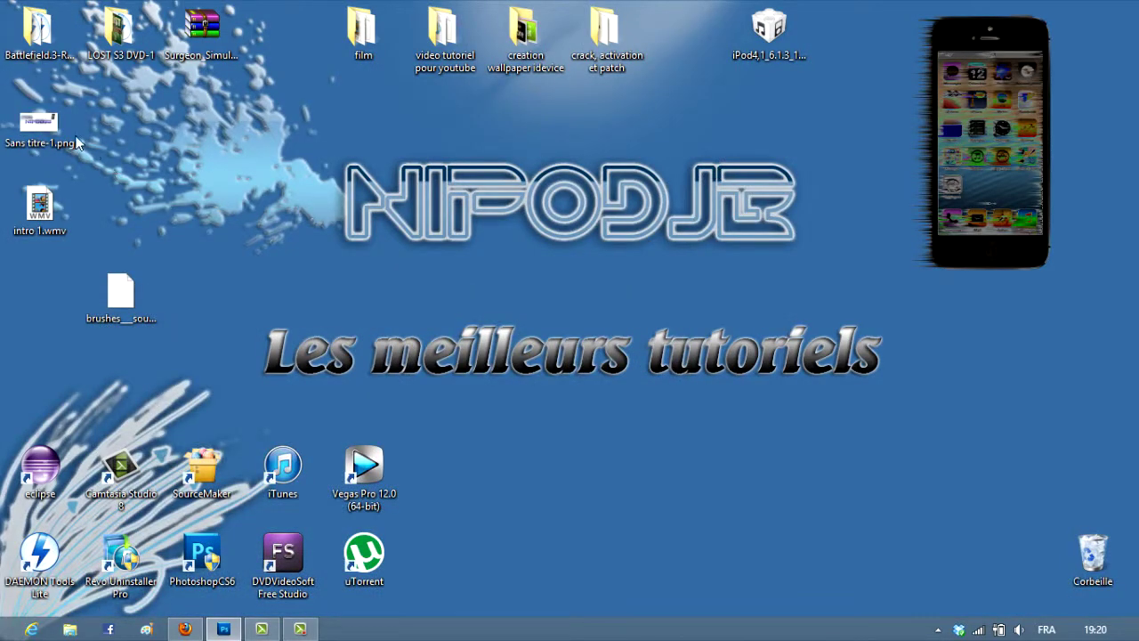
double_click(39, 125)
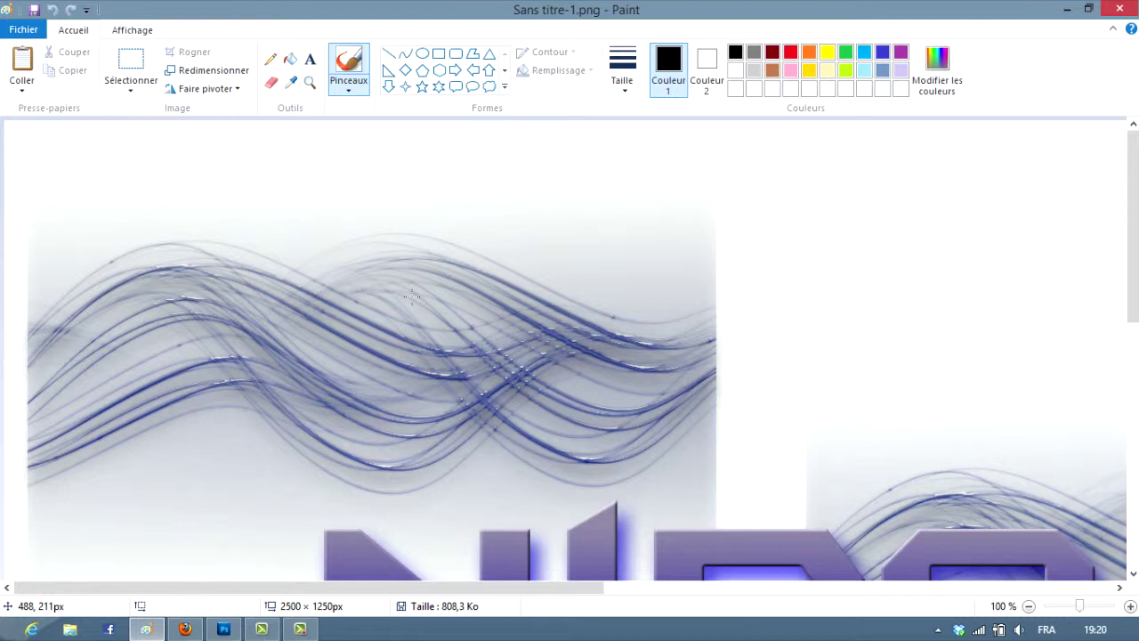
click(1029, 606)
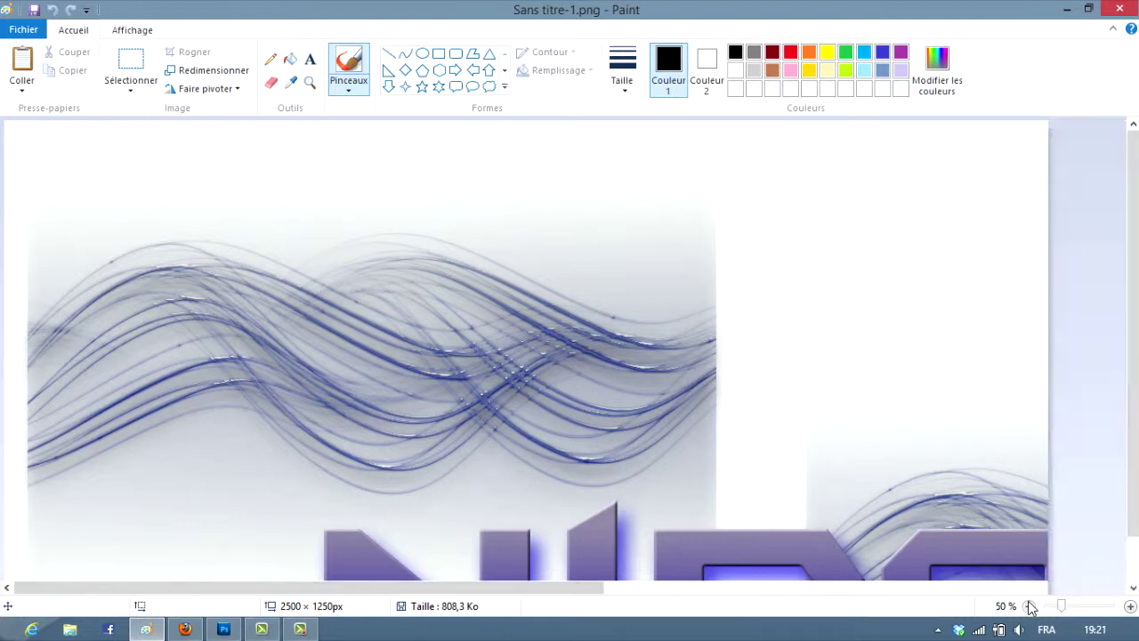